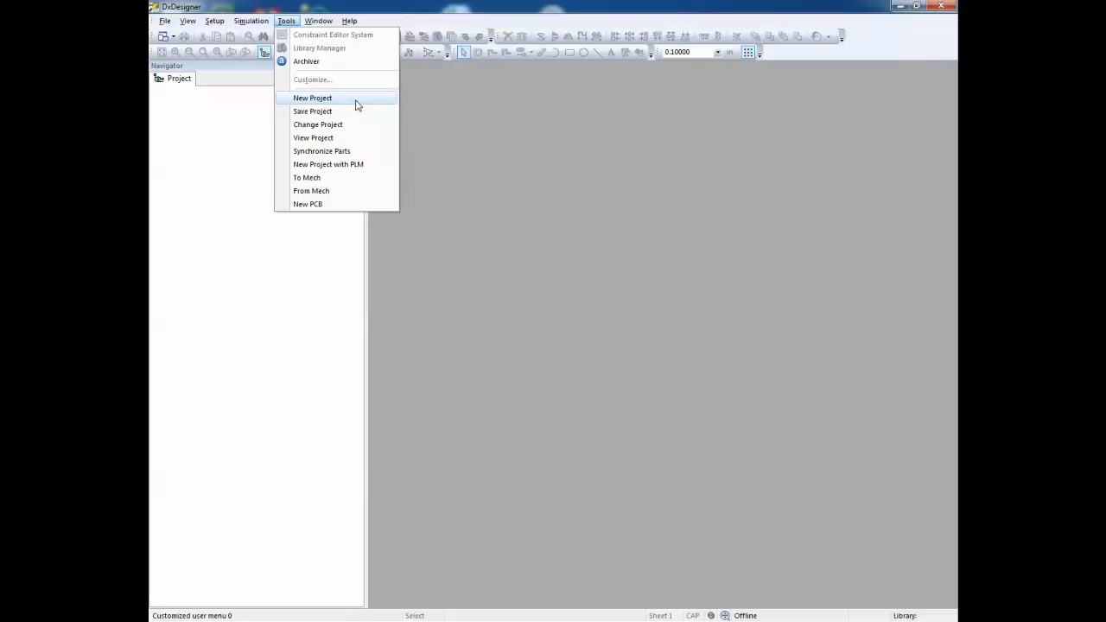
# Step: Start a new project and name it Agile9Project
pyautogui.click(357, 105)
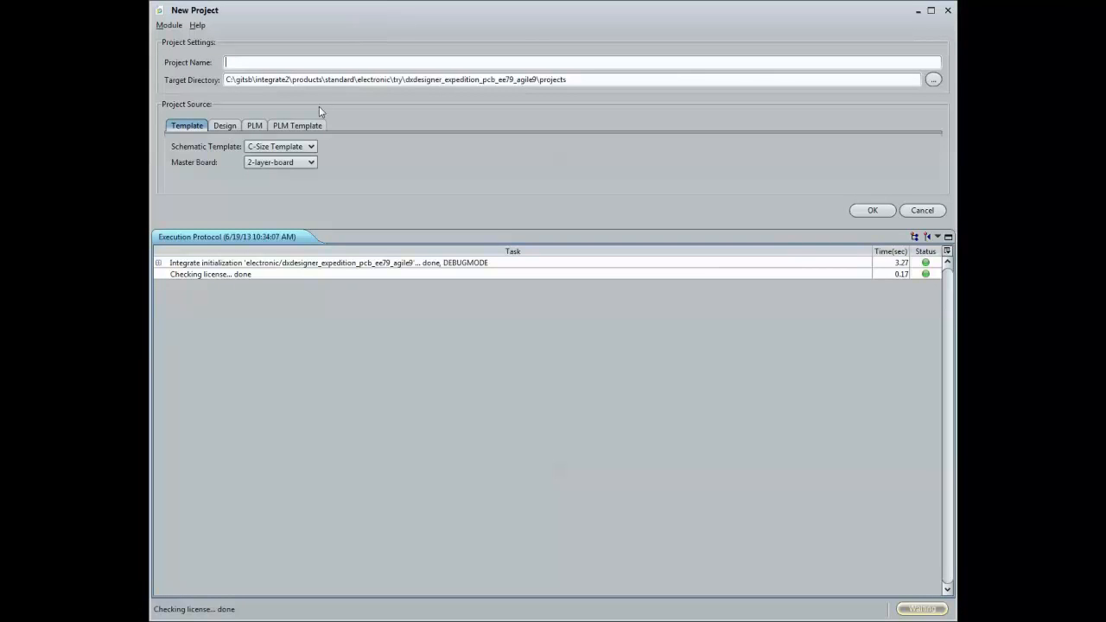
pyautogui.click(285, 61)
pyautogui.click(250, 61)
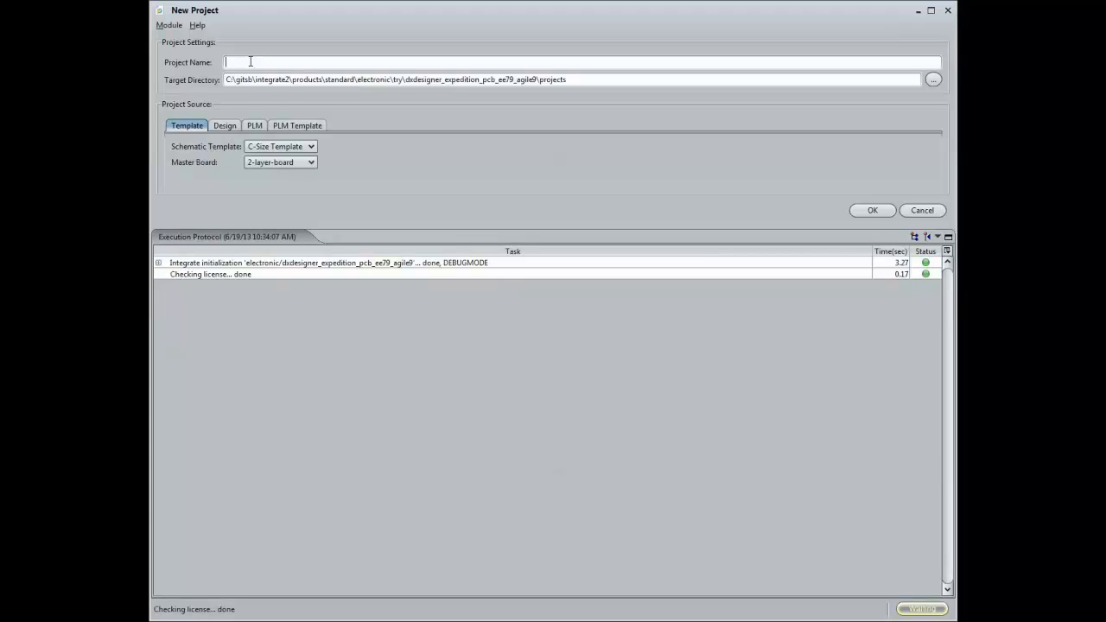
pyautogui.write('Agile9Project')
# Step: Review the Design, PLM and PLM Template project sources, ending on the standard Template source
pyautogui.click(225, 126)
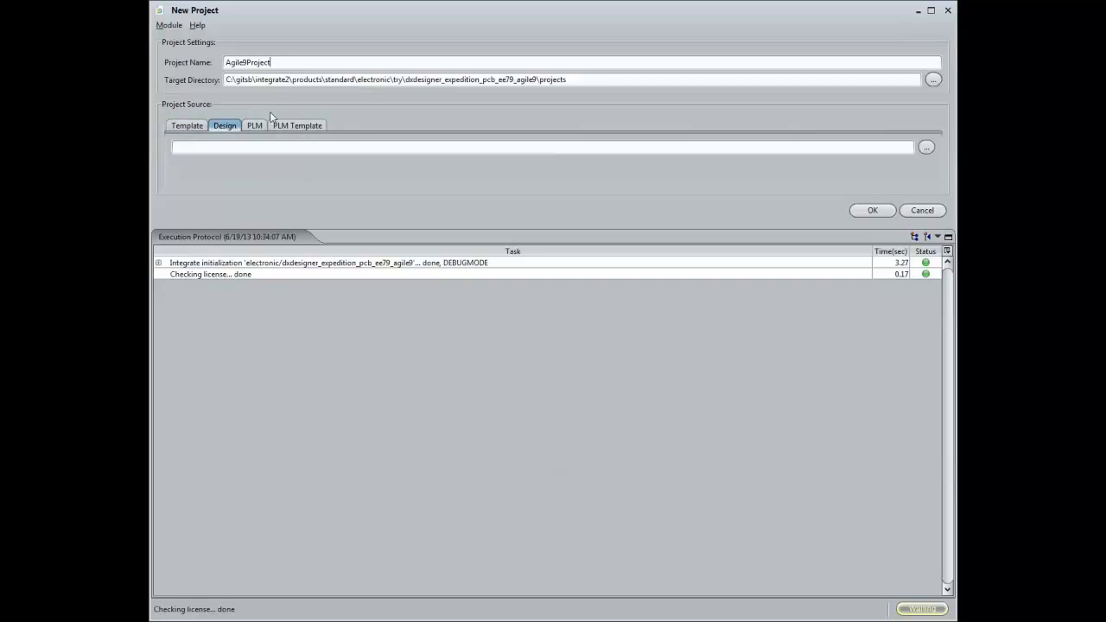
pyautogui.click(208, 145)
pyautogui.click(257, 126)
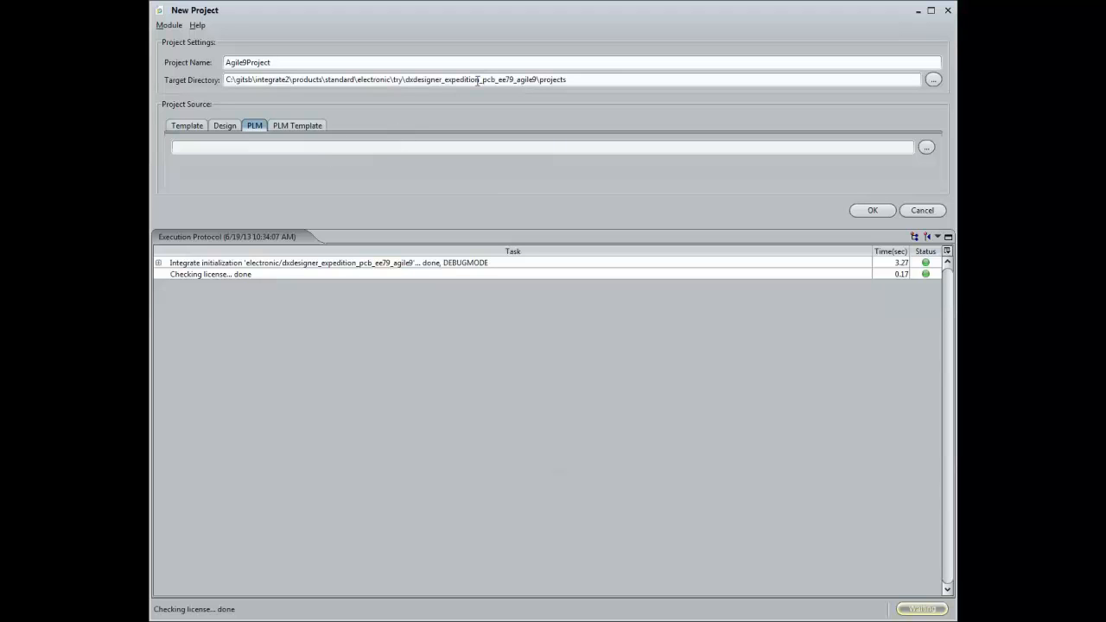
pyautogui.click(297, 125)
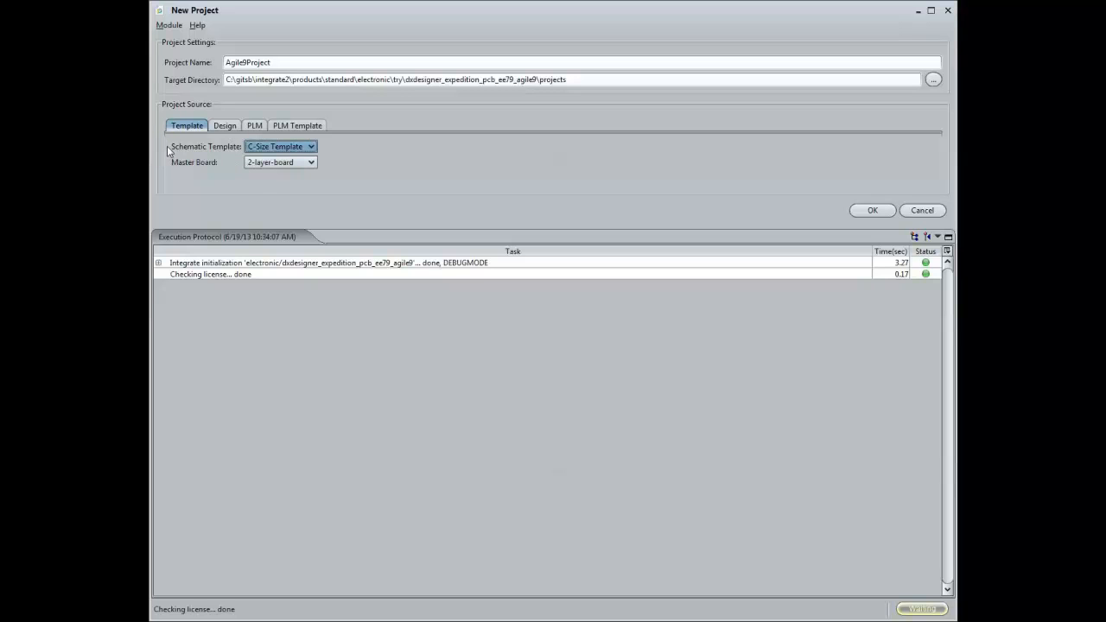
pyautogui.click(297, 126)
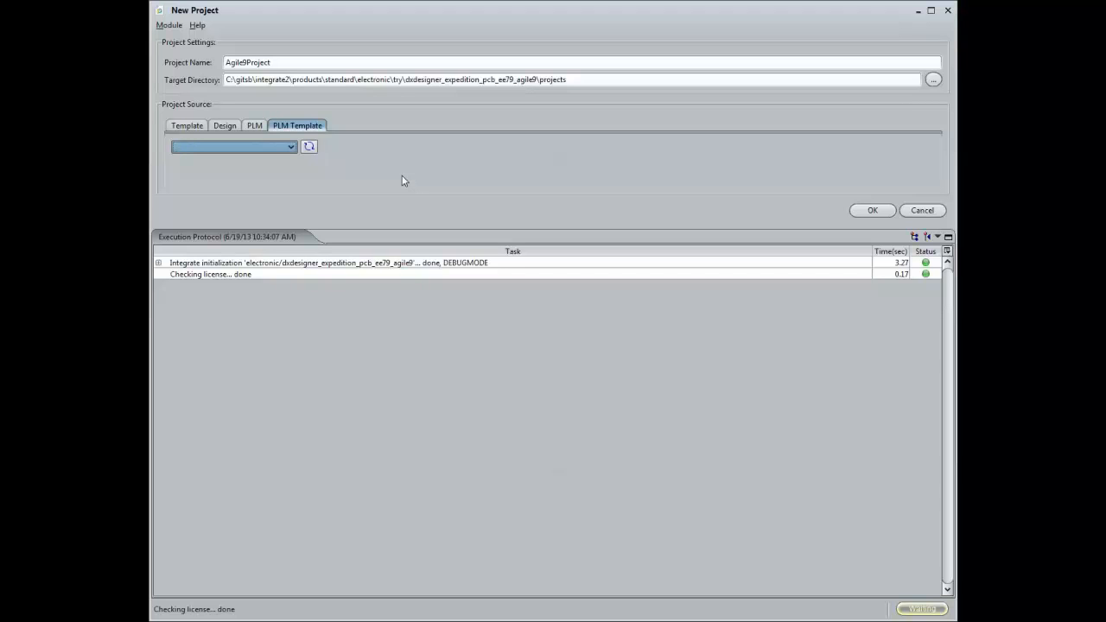
pyautogui.click(187, 125)
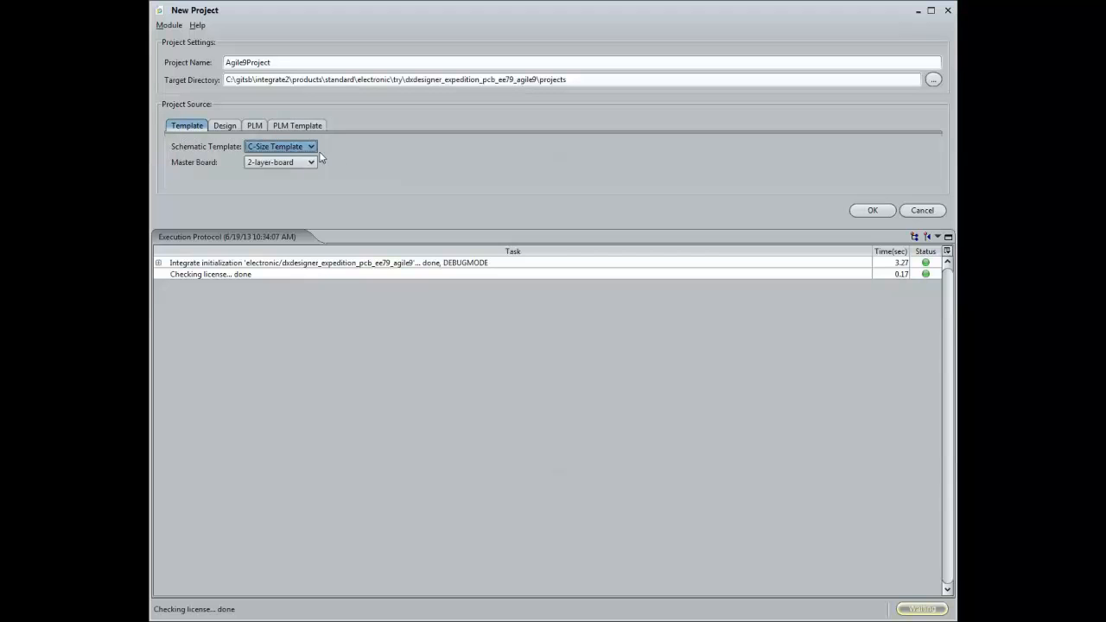
# Step: Create the project from the Template source and open the 5070f schematic of its board
pyautogui.click(873, 210)
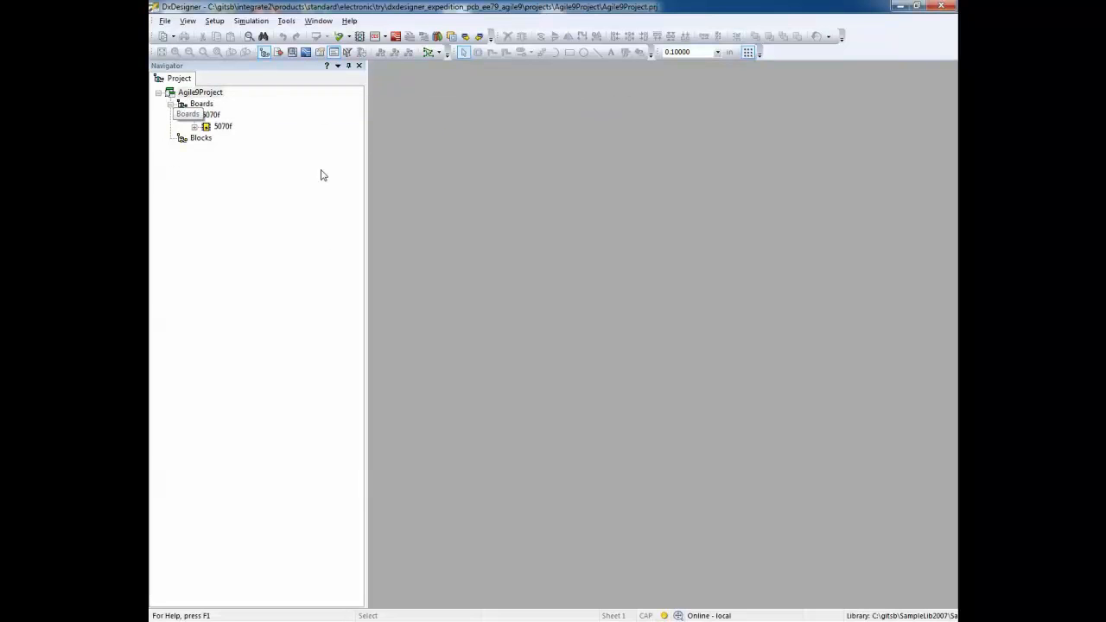
pyautogui.doubleClick(223, 127)
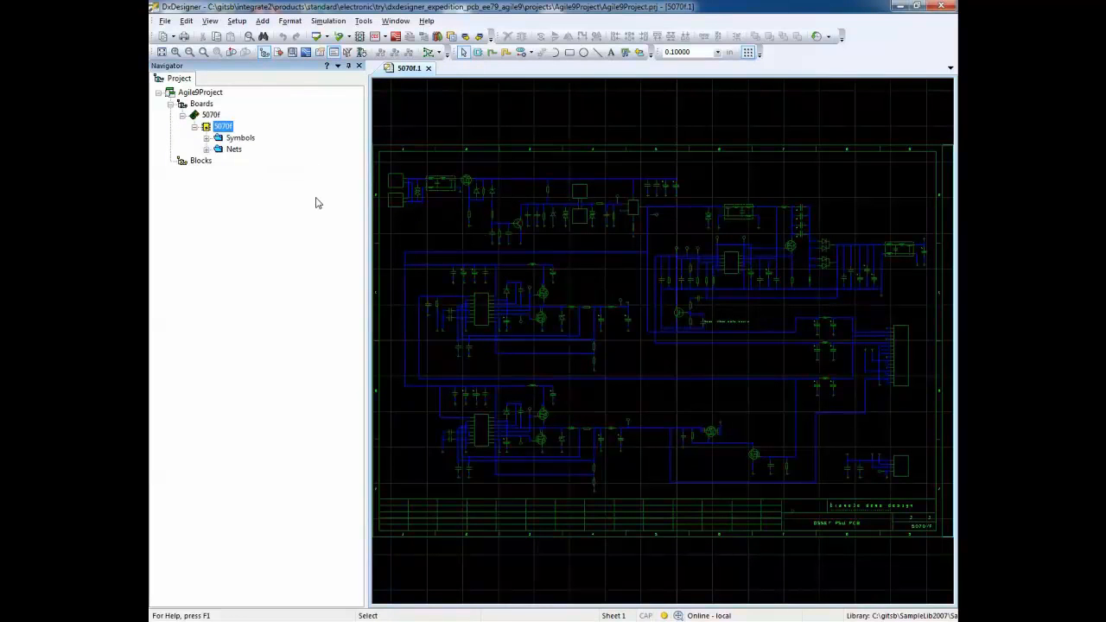
pyautogui.click(698, 68)
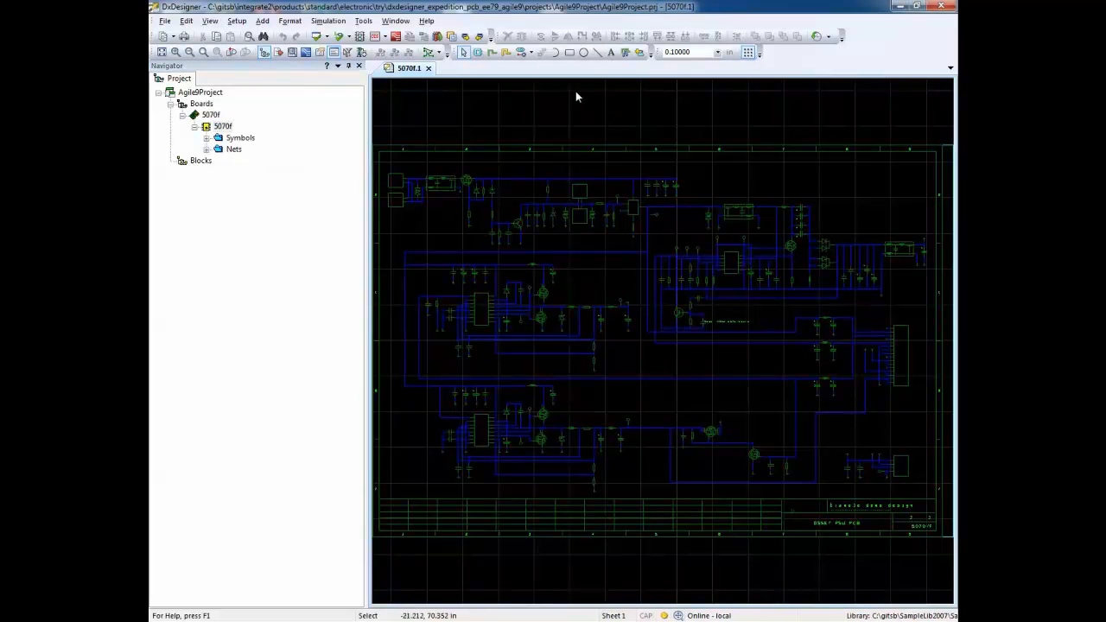
pyautogui.click(395, 37)
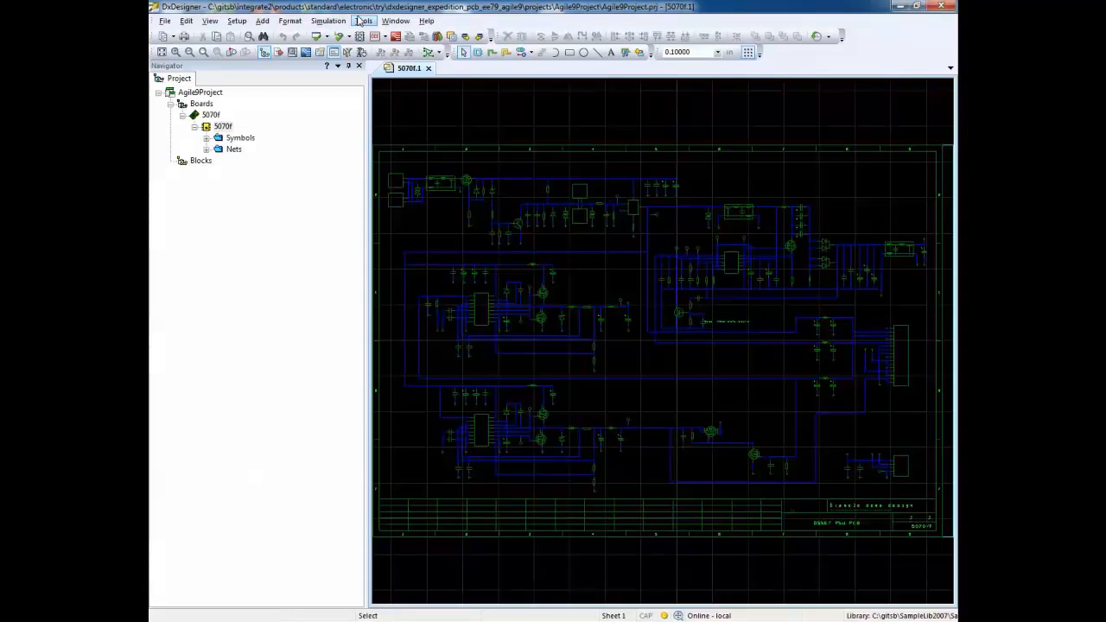
# Step: Start saving the project to PLM and create its innovation document under the name Agile9Project
pyautogui.click(363, 21)
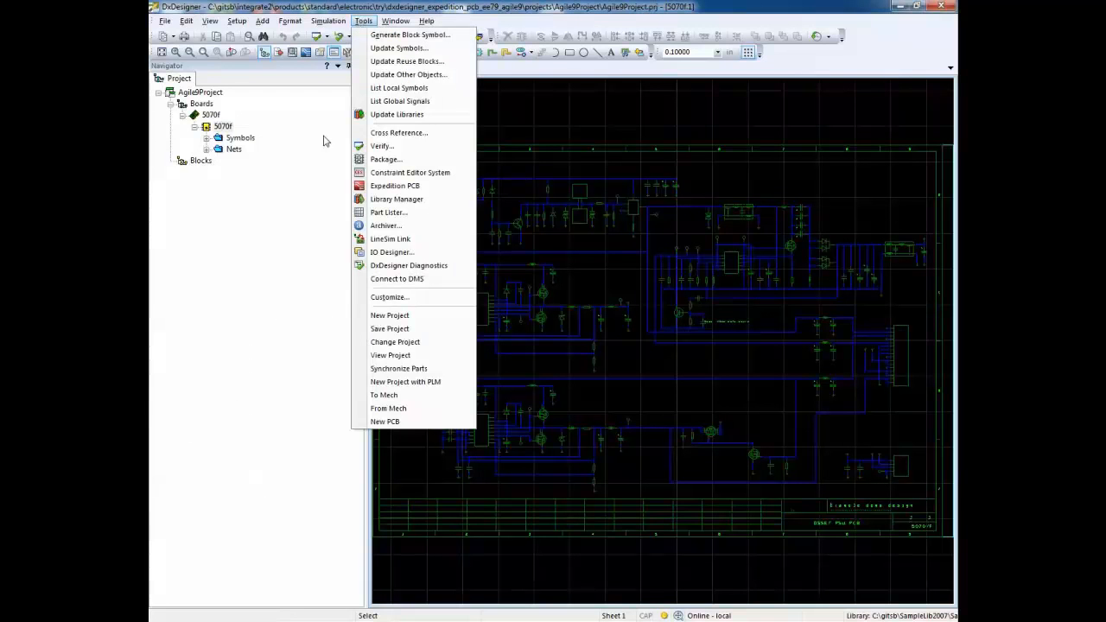
pyautogui.click(413, 328)
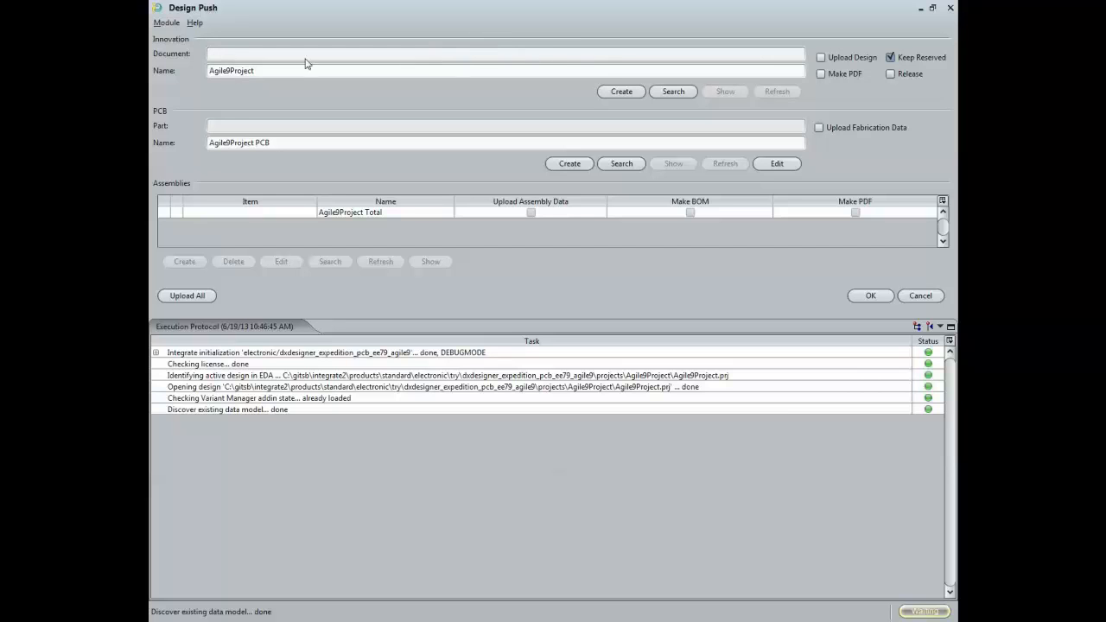
pyautogui.click(626, 91)
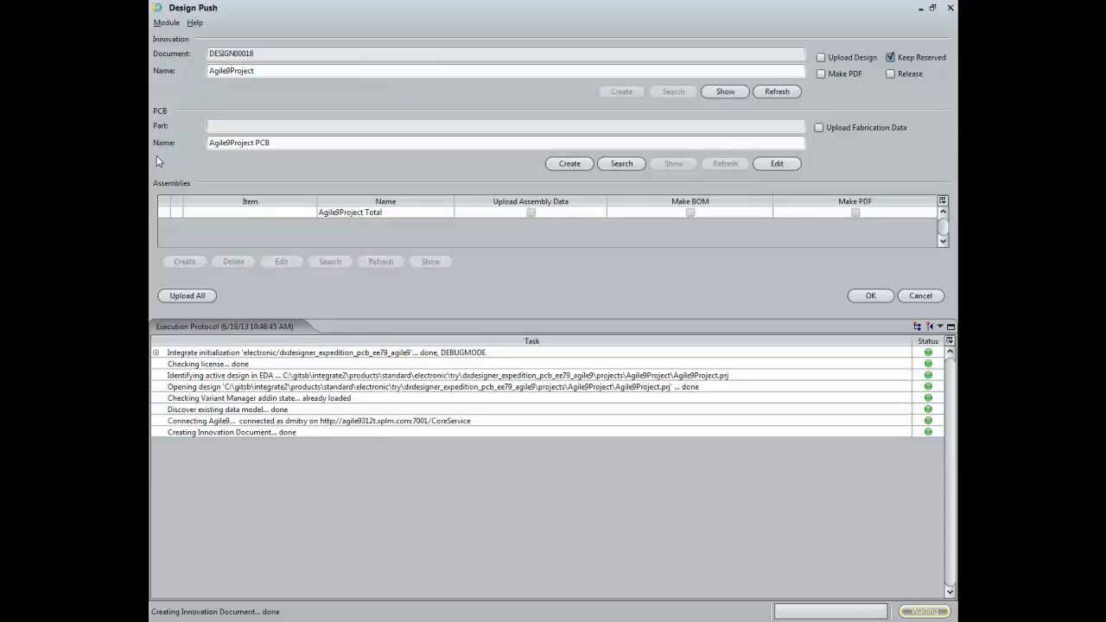
# Step: Create the PCB part for Agile9Project PCB and the assembly part for Agile9Project Total
pyautogui.click(567, 164)
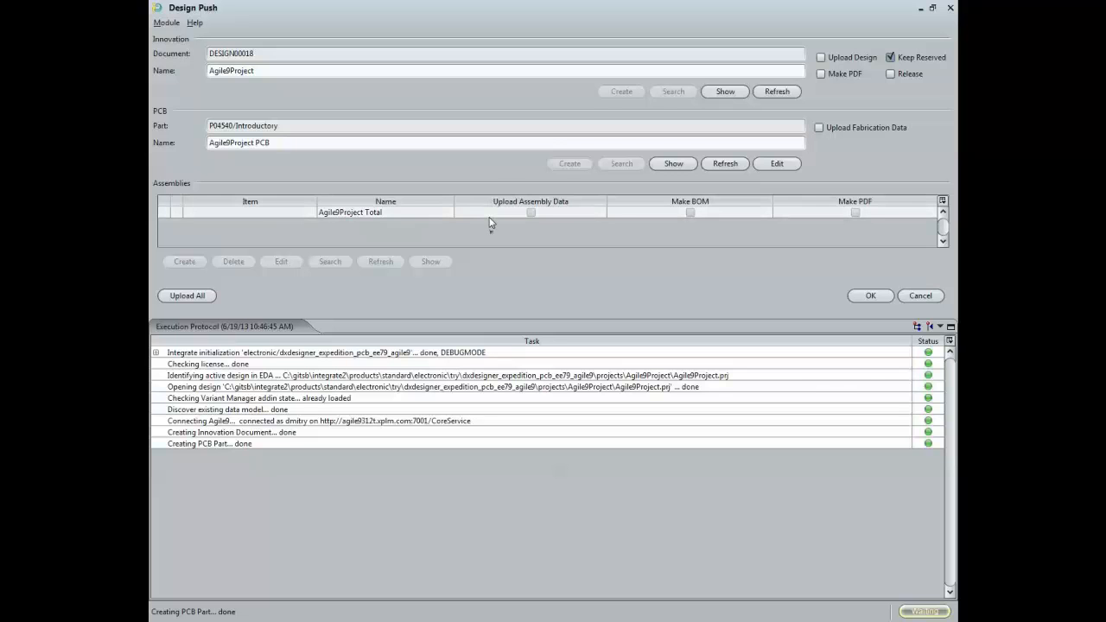
pyautogui.click(447, 211)
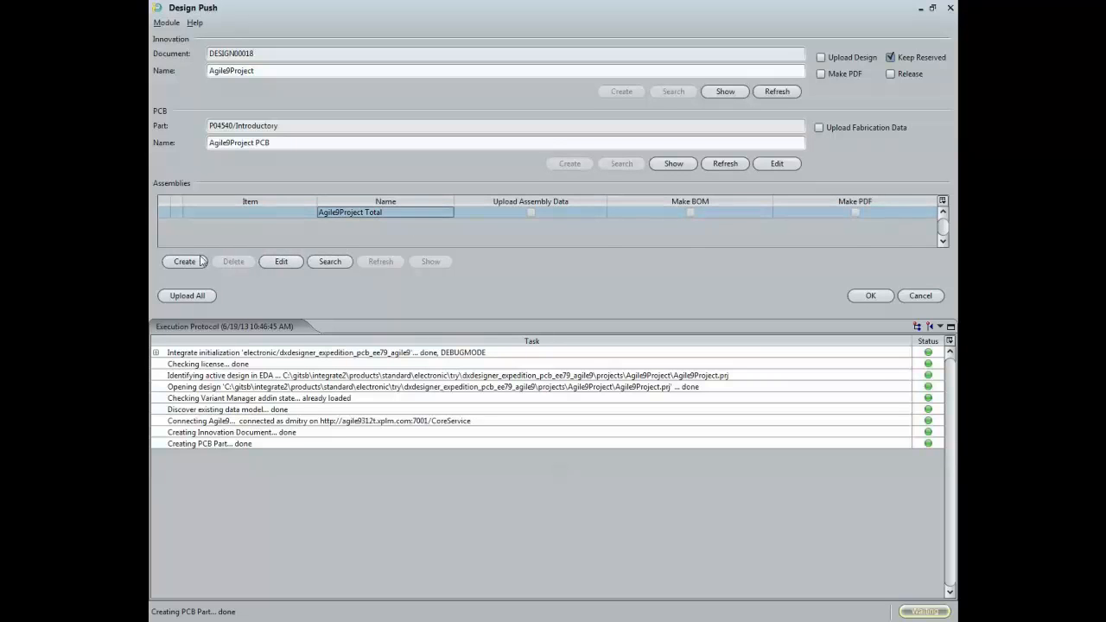
pyautogui.click(198, 263)
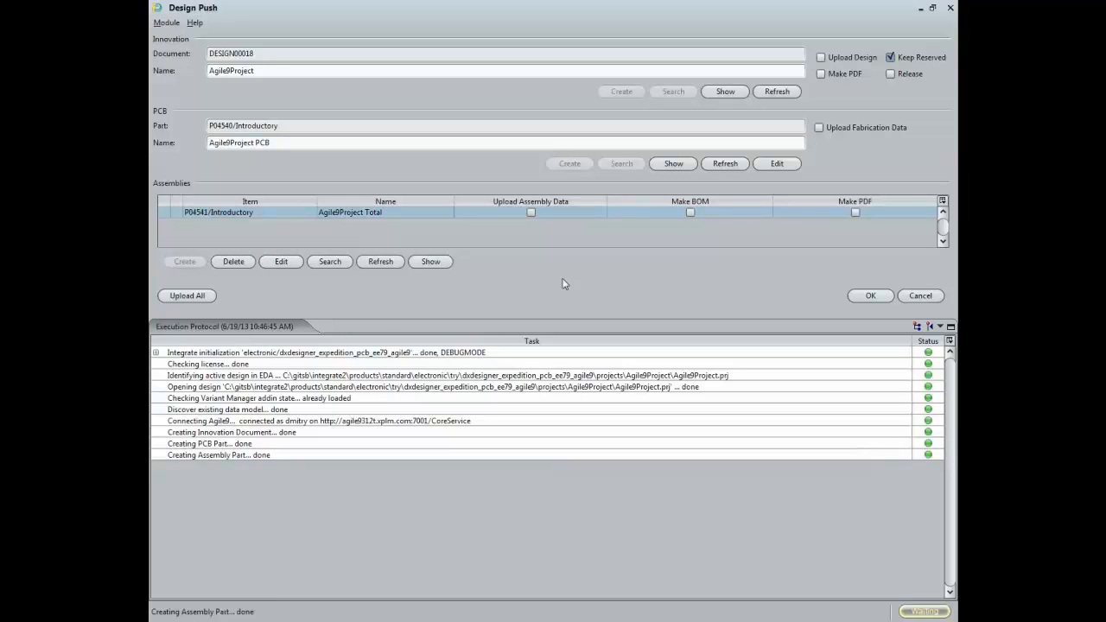
# Step: Run the design push with design upload and PDF creation for the document and BOM creation for the assembly
pyautogui.click(821, 57)
pyautogui.click(821, 74)
pyautogui.click(689, 212)
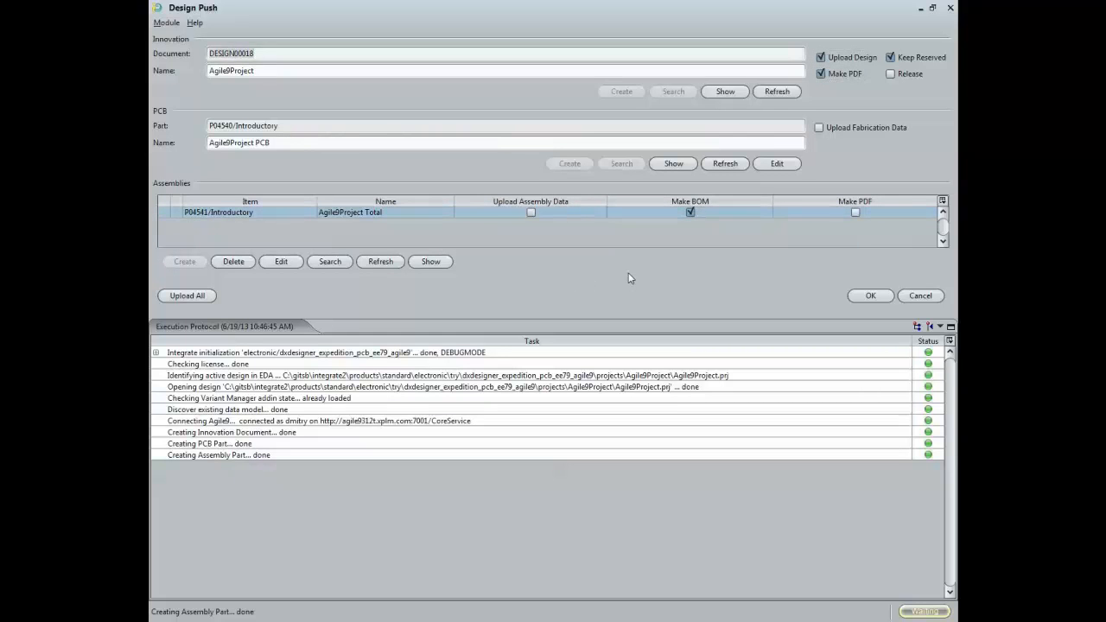
pyautogui.click(870, 296)
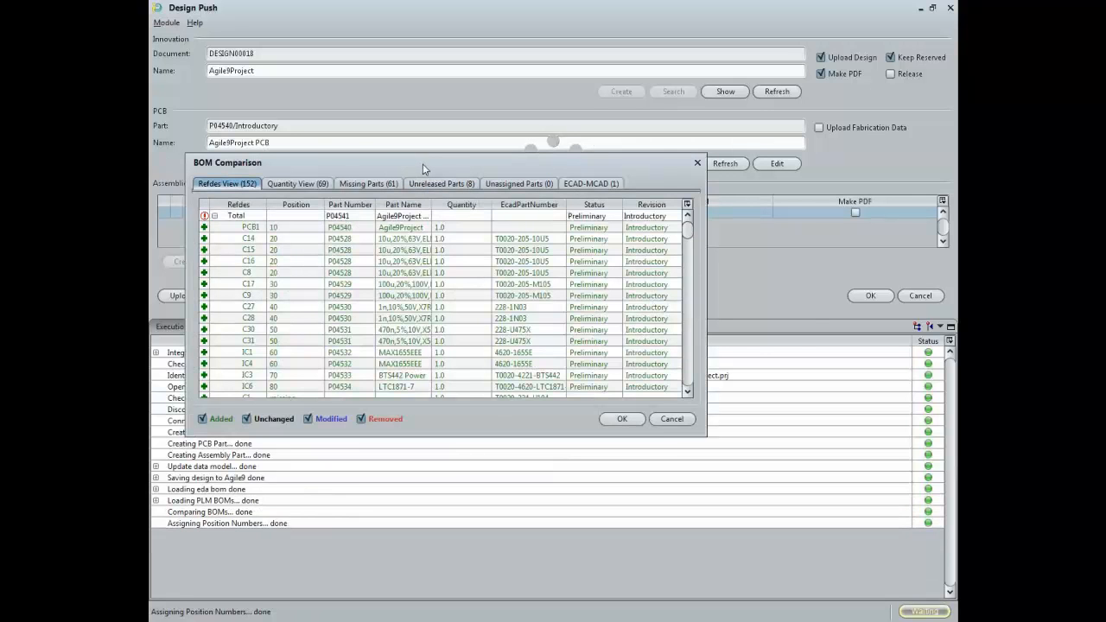
# Step: Move and enlarge the BOM Comparison window and examine the entry for C1 by reference designator
pyautogui.moveTo(423, 164); pyautogui.dragTo(521, 166)
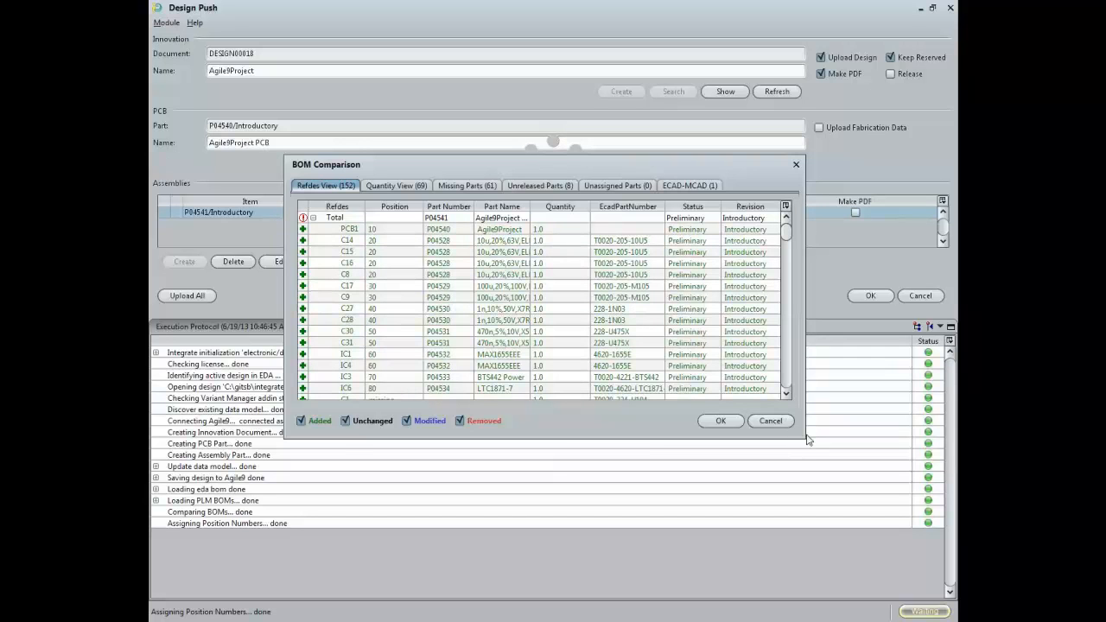
pyautogui.moveTo(806, 440); pyautogui.dragTo(890, 530)
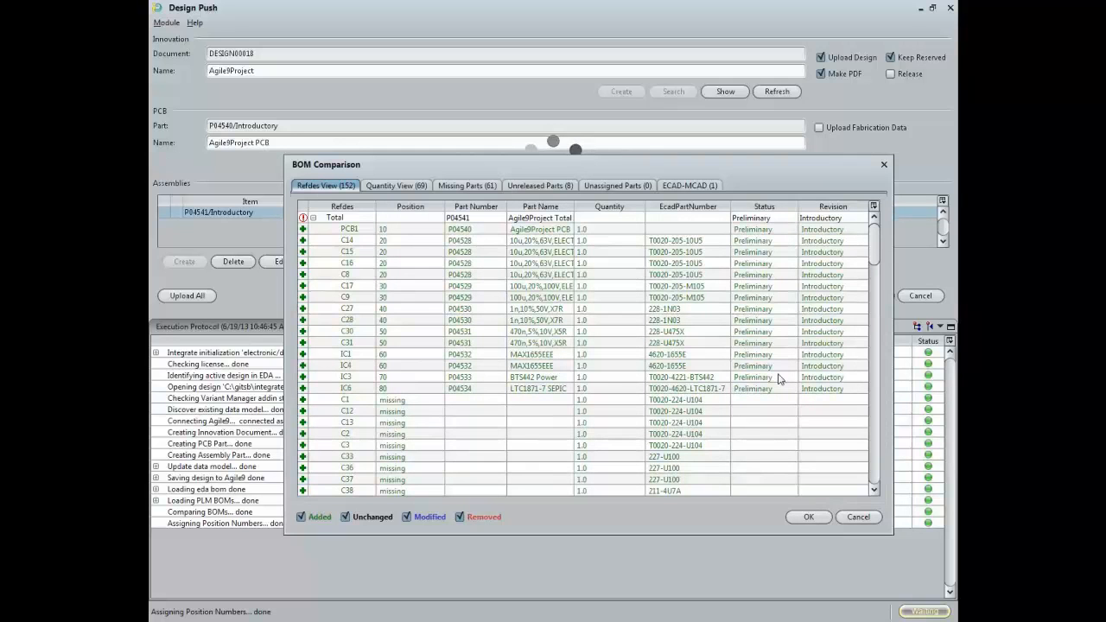
pyautogui.click(420, 402)
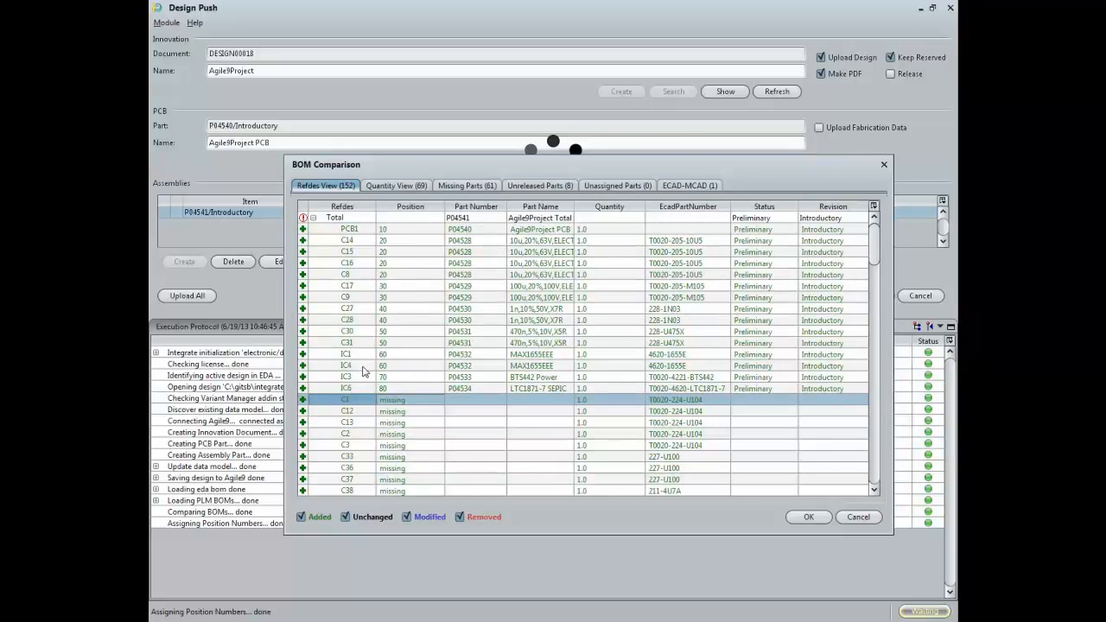
# Step: Examine the BOM comparison by quantity and select the parts P04528 to P04531
pyautogui.click(412, 186)
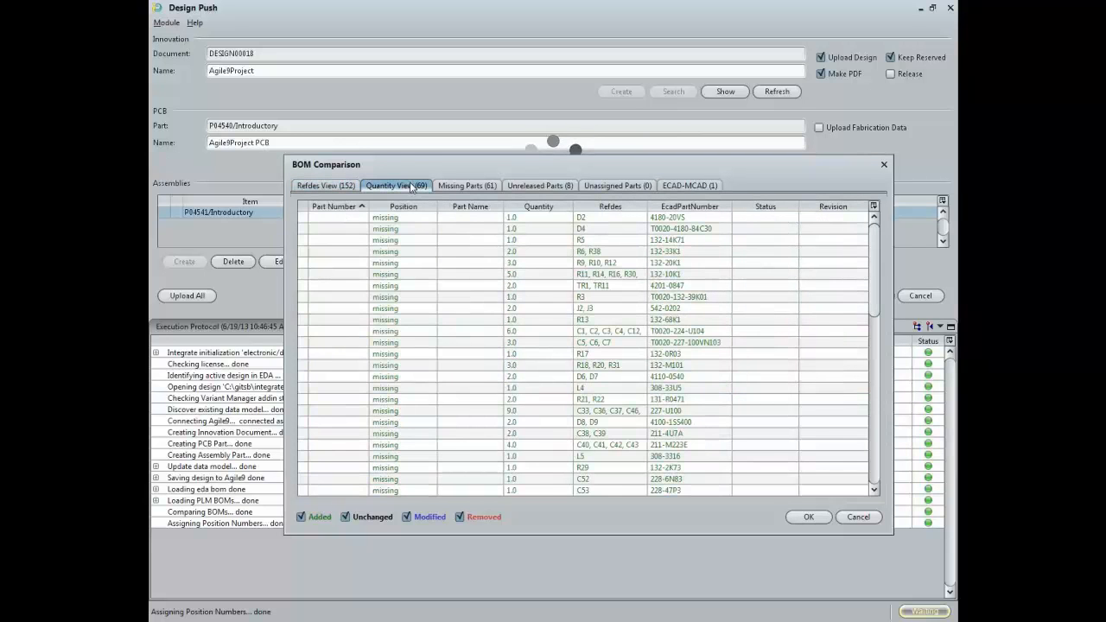
pyautogui.scroll(-15, 401, 281)
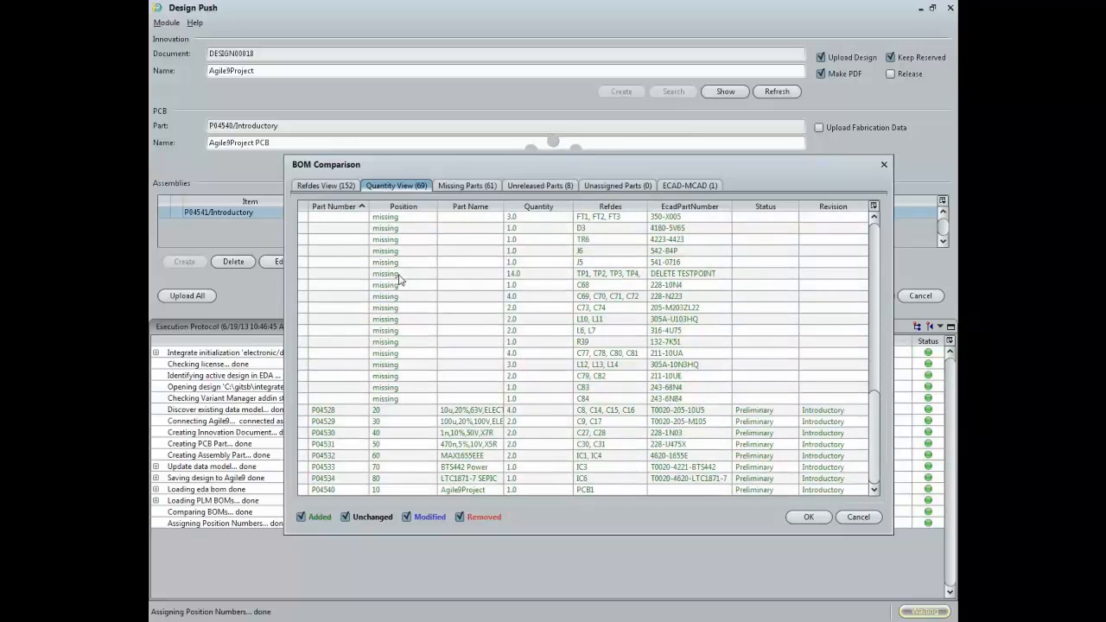
pyautogui.click(315, 412)
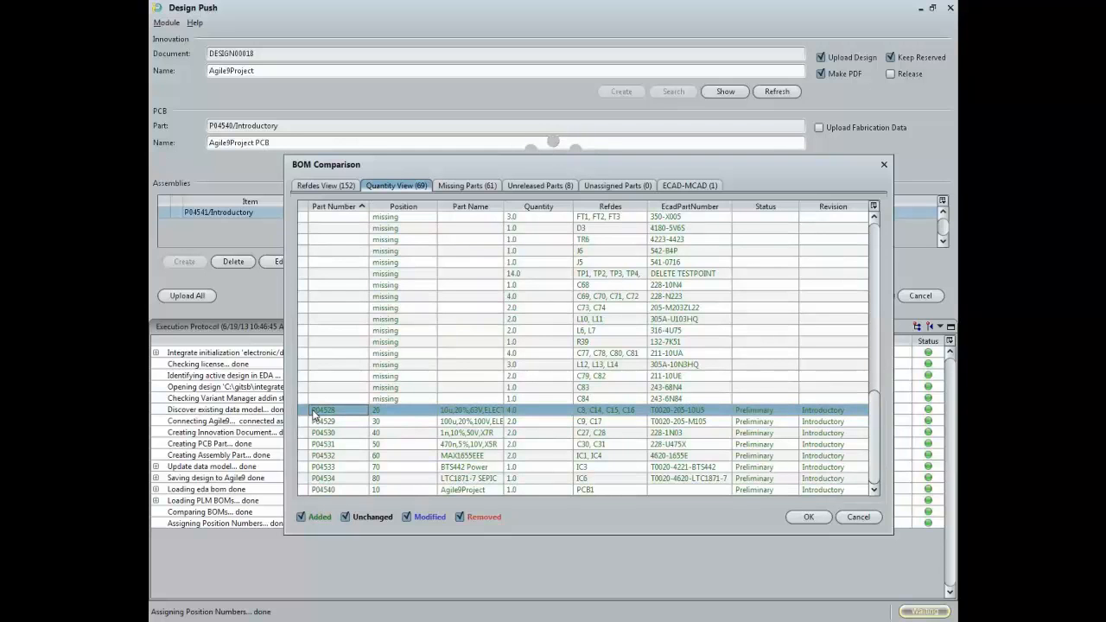
pyautogui.hotkey('shift', 'Down')
pyautogui.hotkey('shift', 'Down')
pyautogui.hotkey('shift', 'Down')
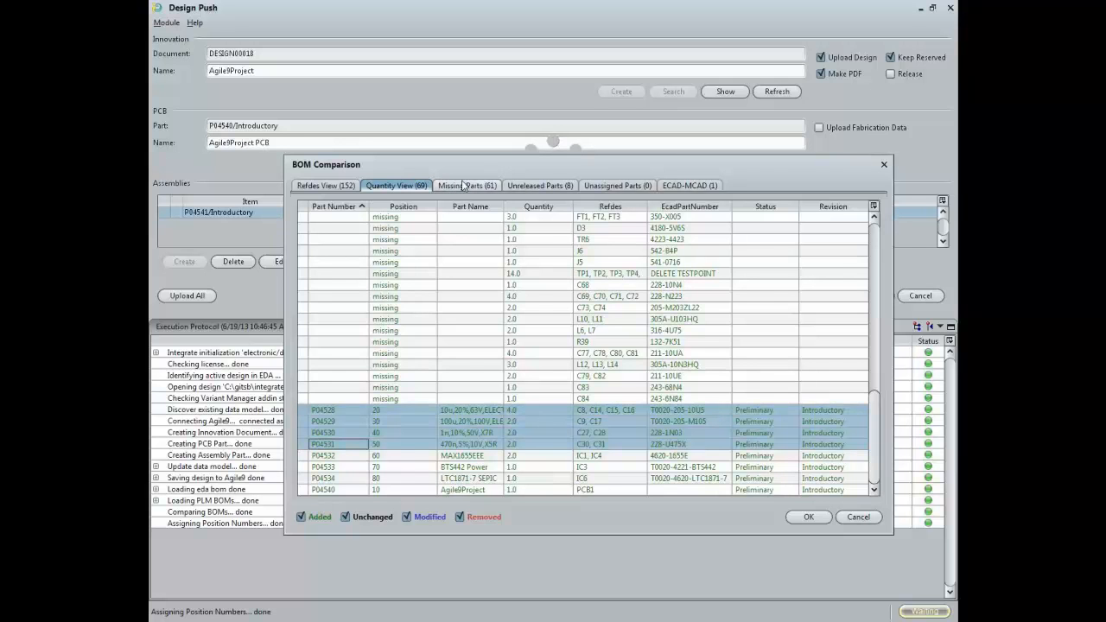
# Step: Examine the missing, unreleased and unassigned parts and the ECAD-MCAD entries in the BOM comparison
pyautogui.click(466, 186)
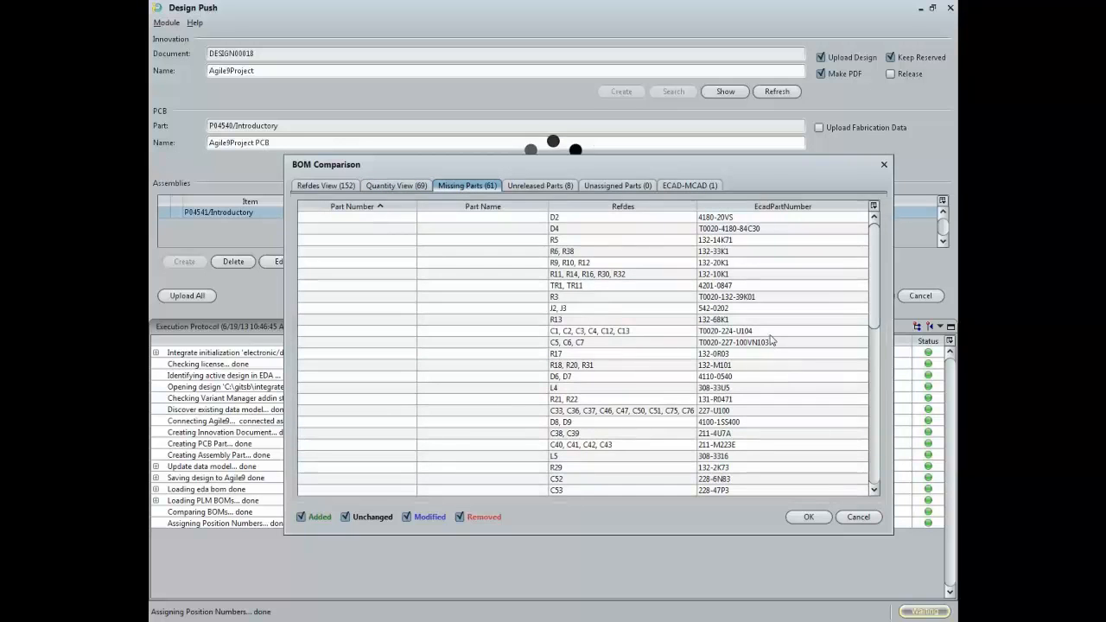
pyautogui.click(539, 186)
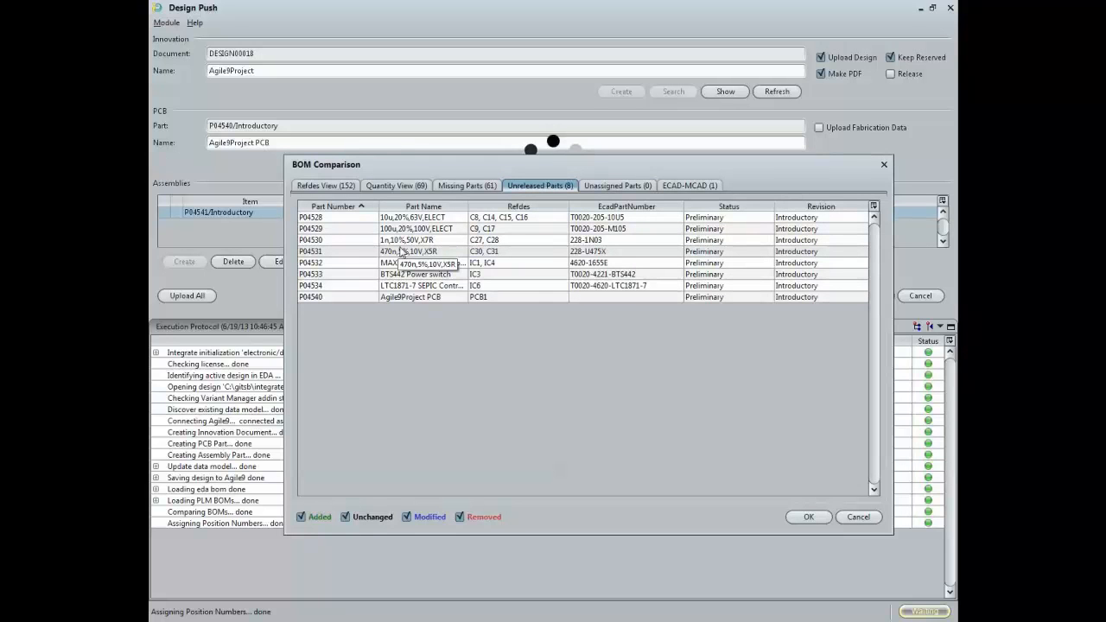
pyautogui.click(618, 186)
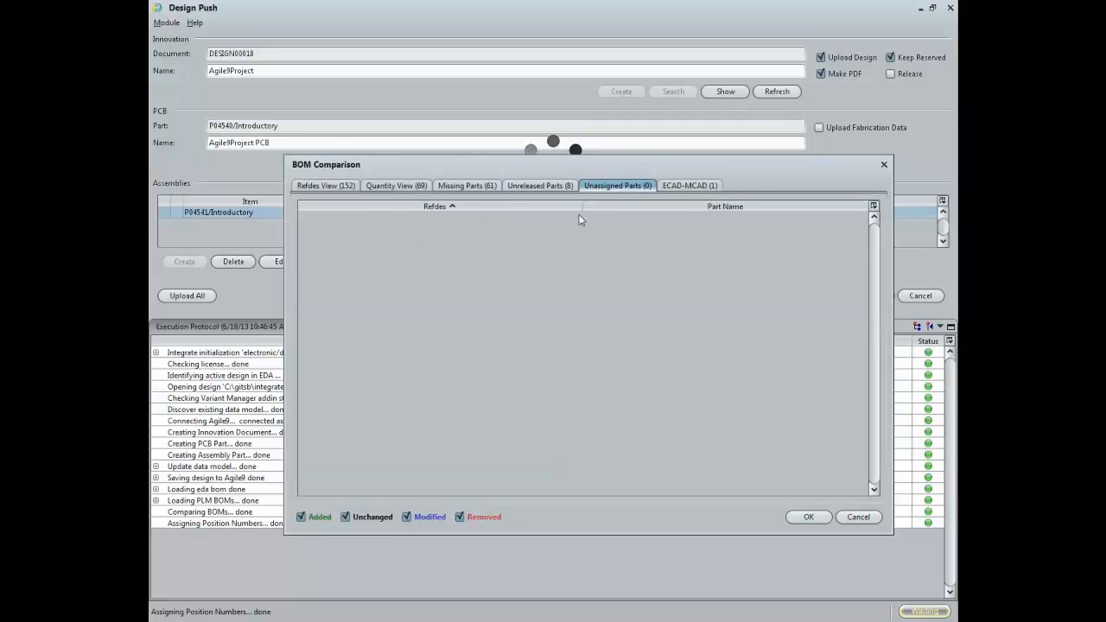
pyautogui.click(679, 187)
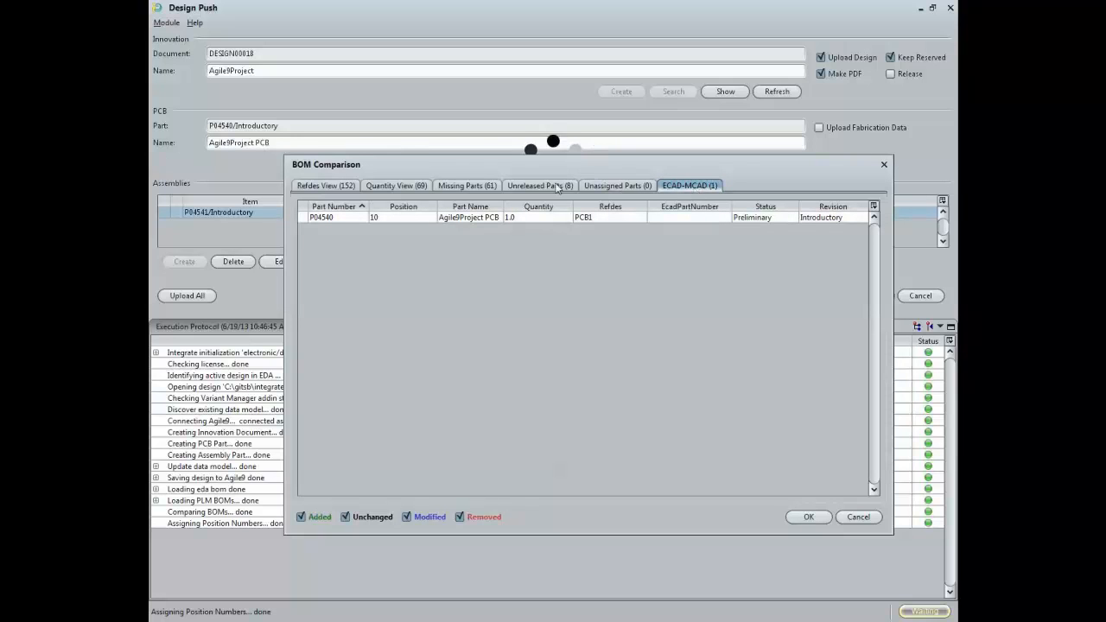
# Step: Return to the comparison by reference designator and accept the BOM despite the missing parts
pyautogui.click(350, 185)
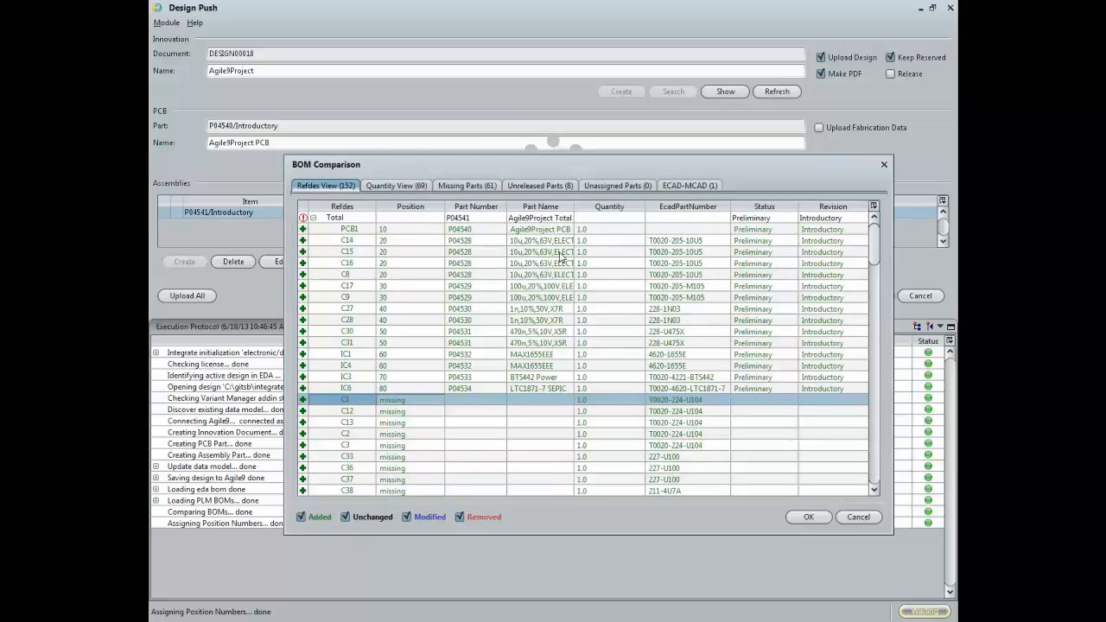
pyautogui.click(809, 517)
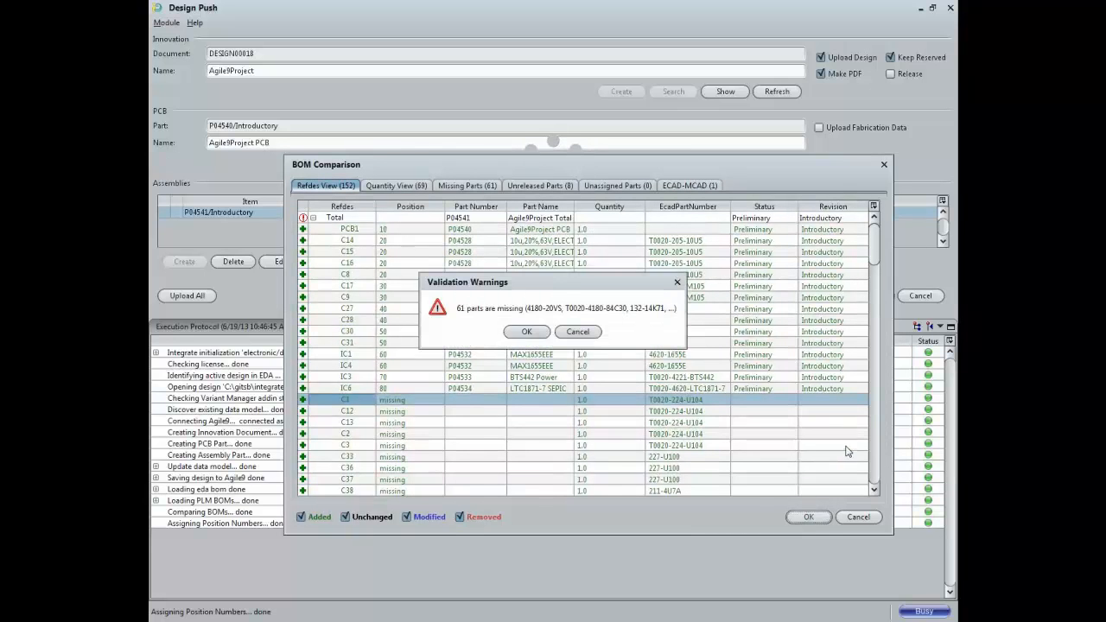
pyautogui.click(526, 332)
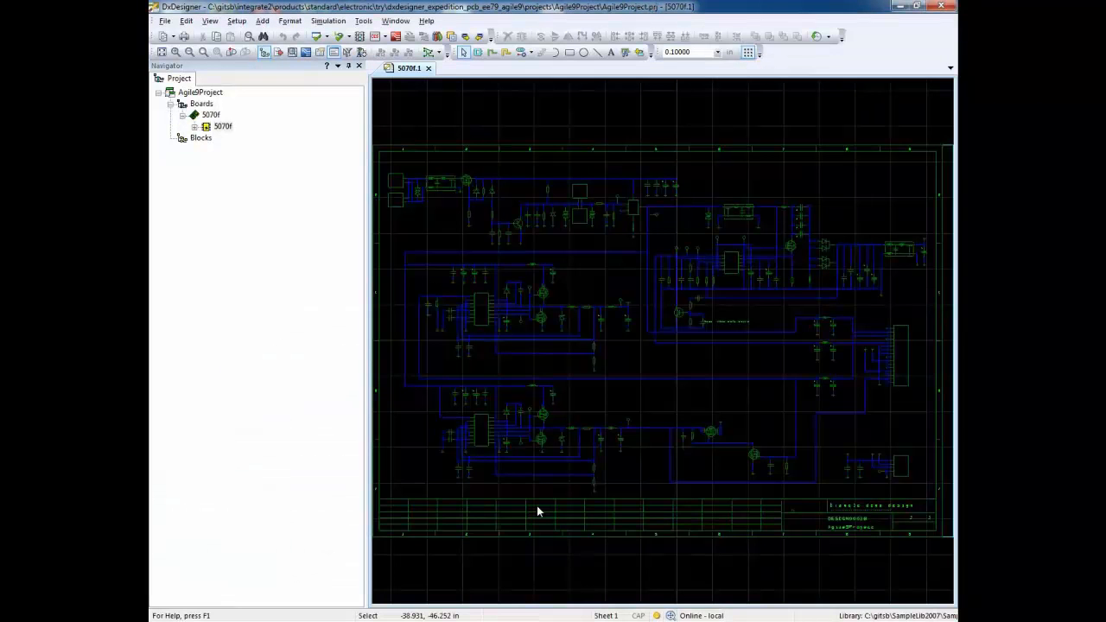
# Step: Inspect the schematic's title block and select the document number text above the project name
pyautogui.click(869, 549)
pyautogui.scroll(3, 876, 549)
pyautogui.scroll(1, 858, 402)
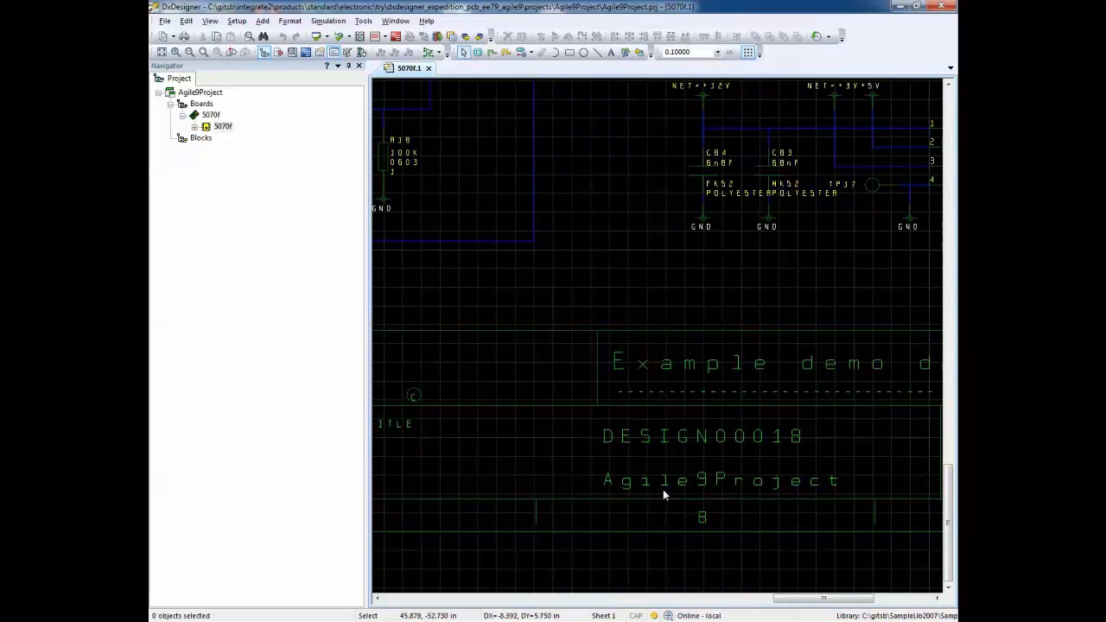
pyautogui.scroll(-1, 661, 489)
pyautogui.click(657, 451)
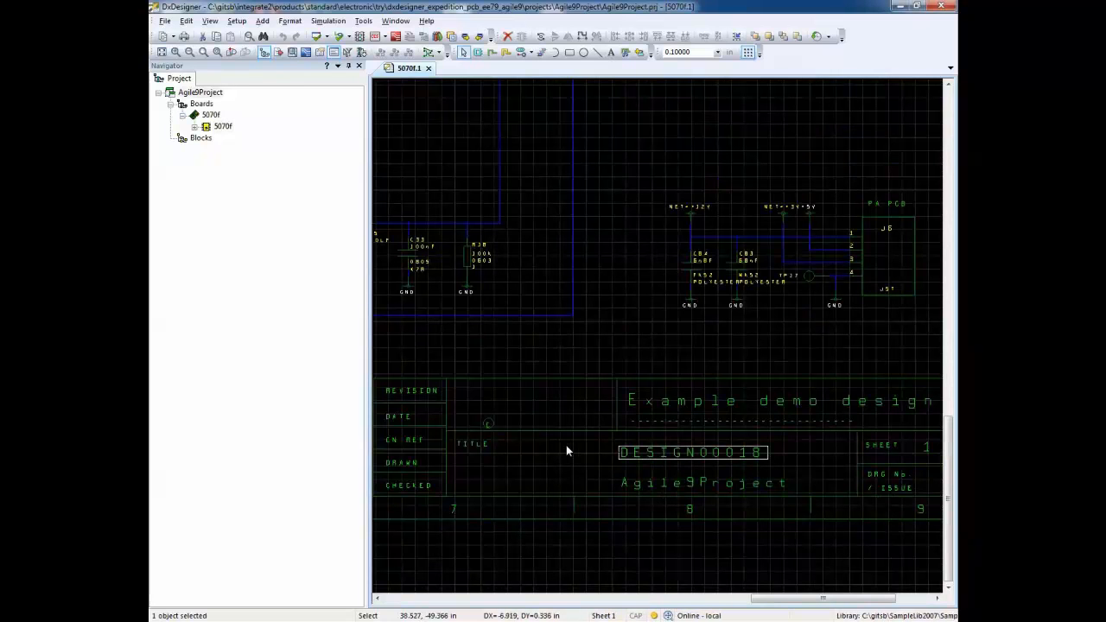
# Step: Inspect the project name text Agile9Project in the schematic's title block
pyautogui.click(651, 481)
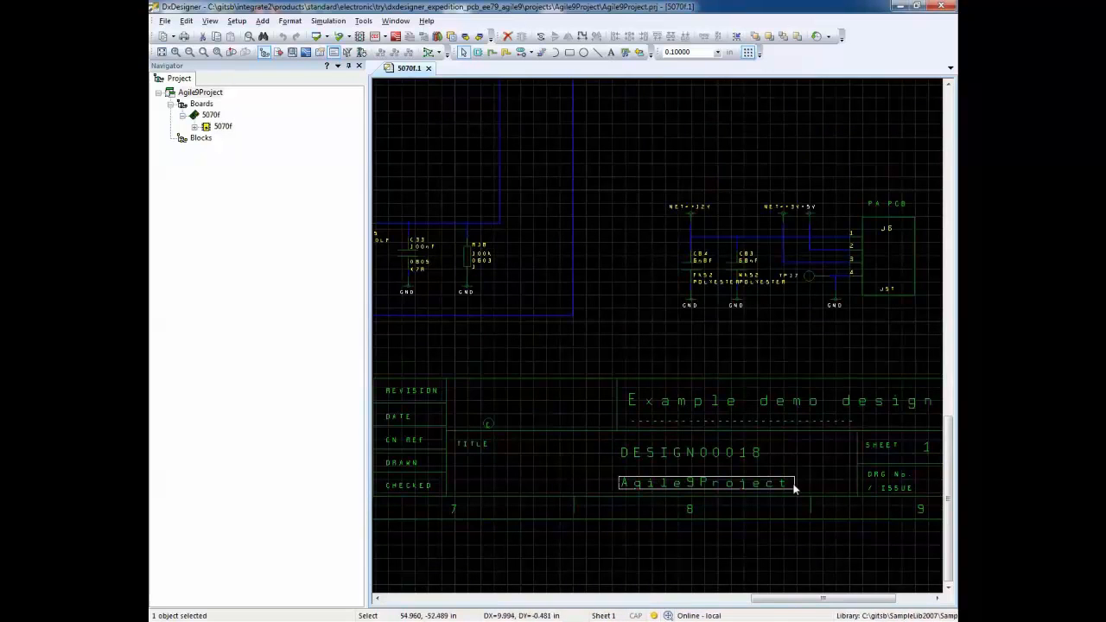
pyautogui.click(553, 454)
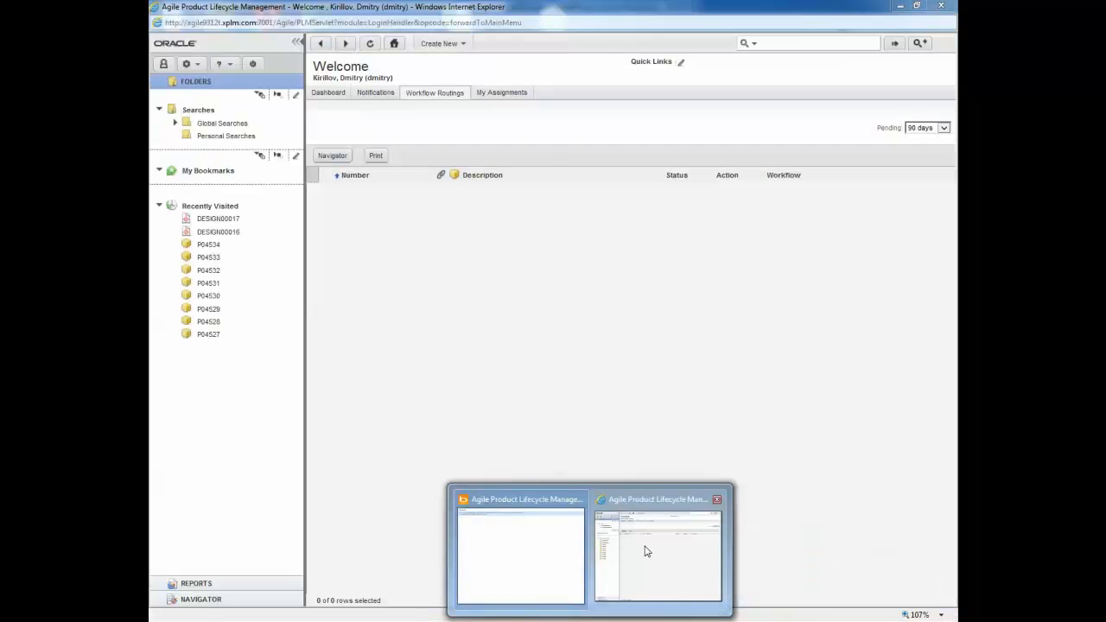
# Step: Switch to Agile PLM, search for DES*18 and show the relationships of DESIGN00018
pyautogui.click(647, 548)
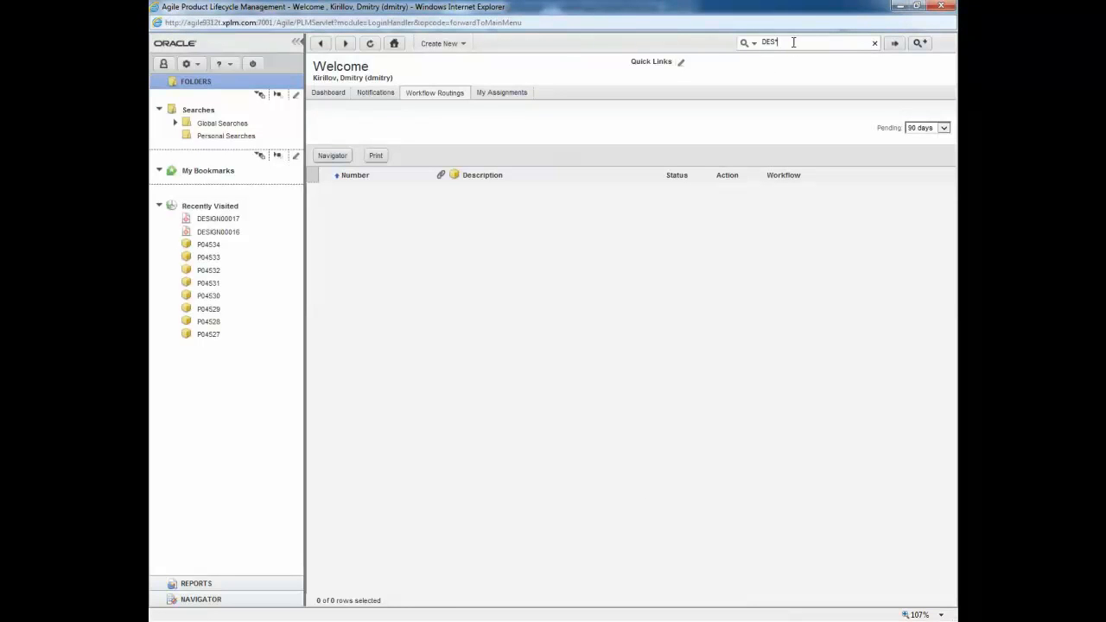
pyautogui.press('Return')
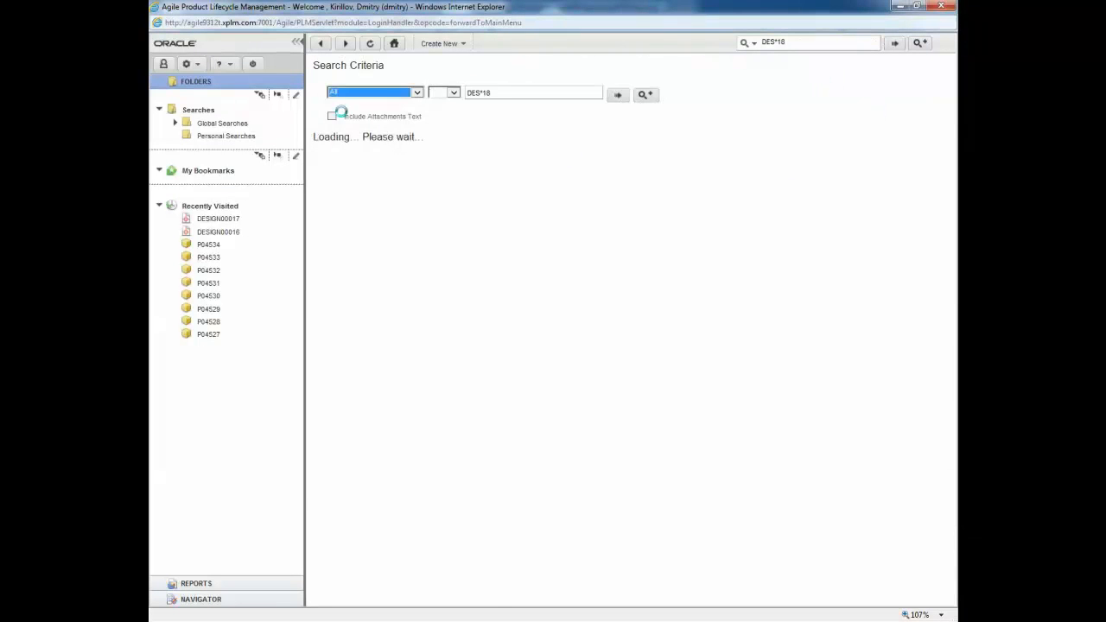
pyautogui.click(493, 139)
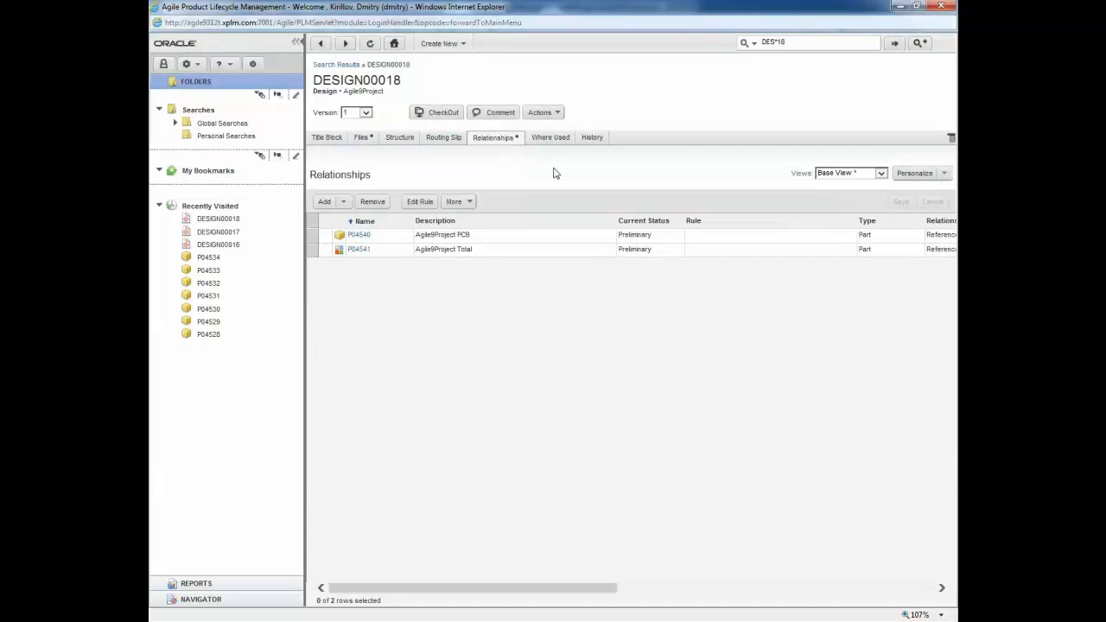
# Step: Examine the files of DESIGN00018, checking the Schematic Plot and the Innovation Container
pyautogui.click(355, 139)
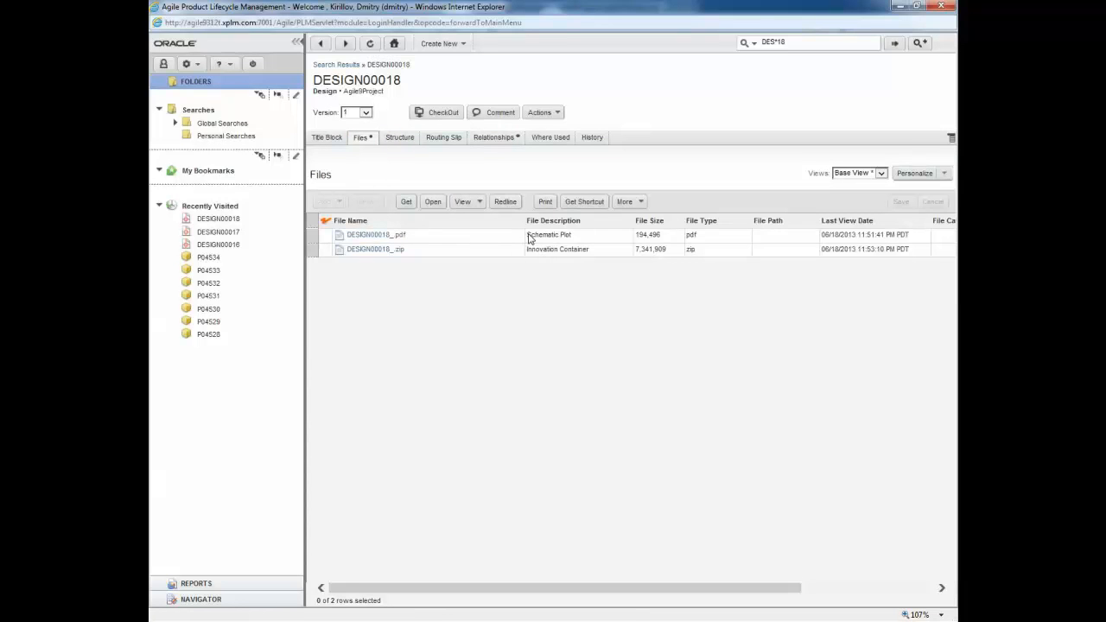
pyautogui.click(530, 236)
pyautogui.click(586, 253)
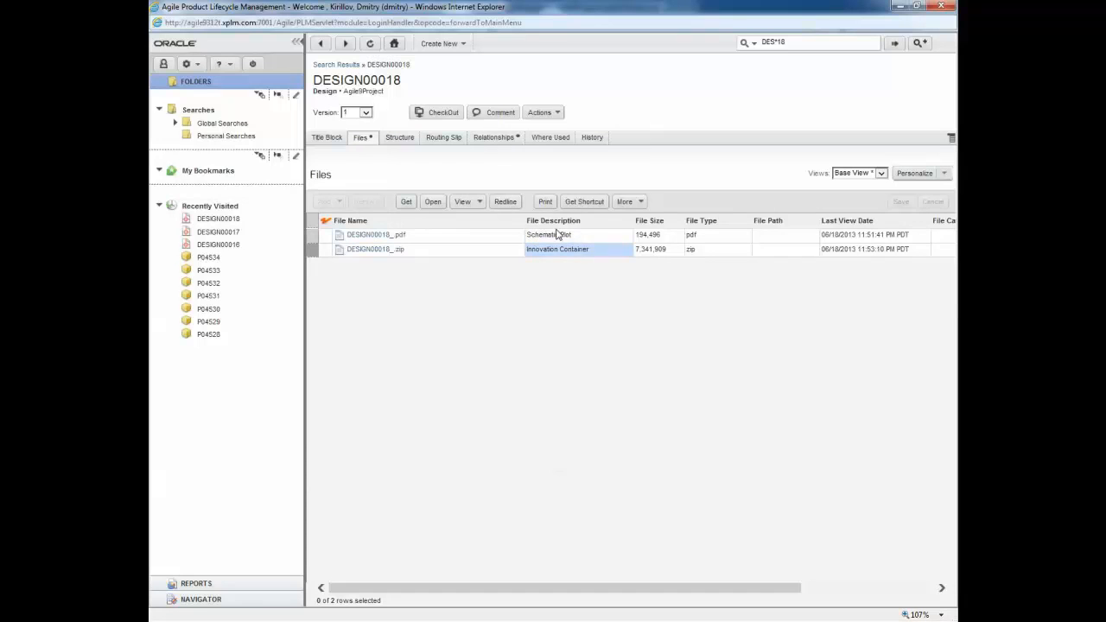
# Step: Examine the parts related to DESIGN00018, checking Agile9Project PCB and Agile9Project Total
pyautogui.click(494, 137)
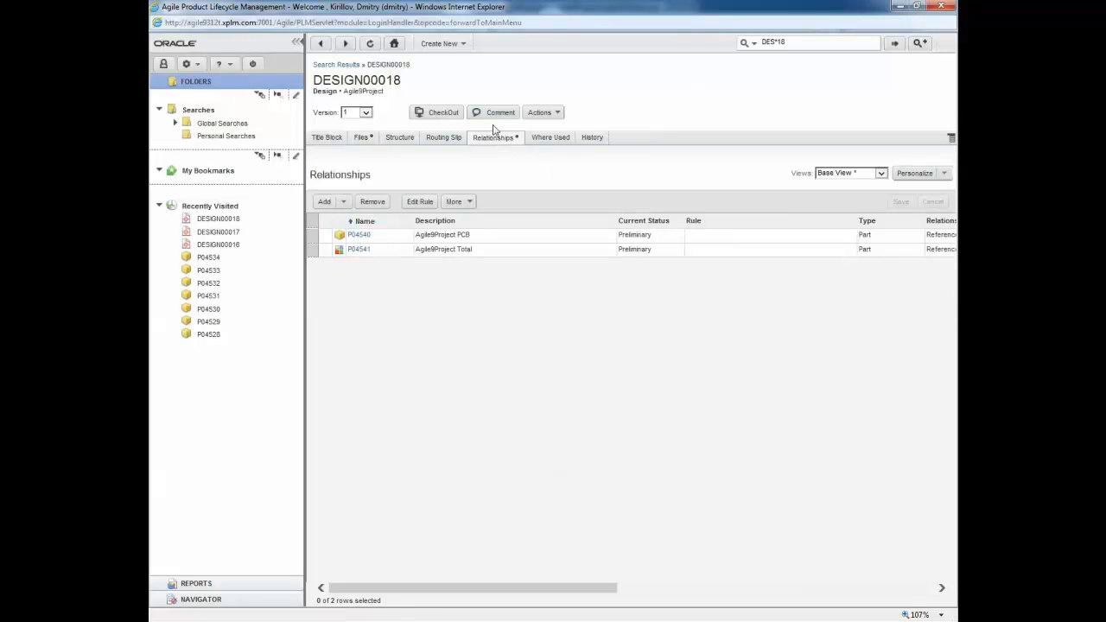
pyautogui.click(496, 240)
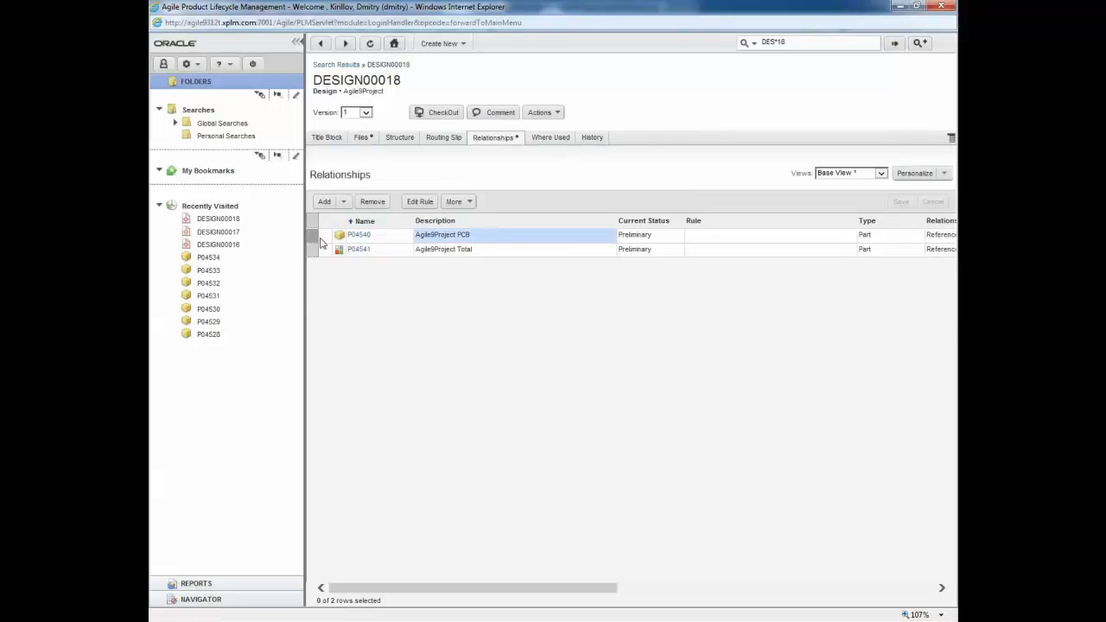
pyautogui.click(592, 246)
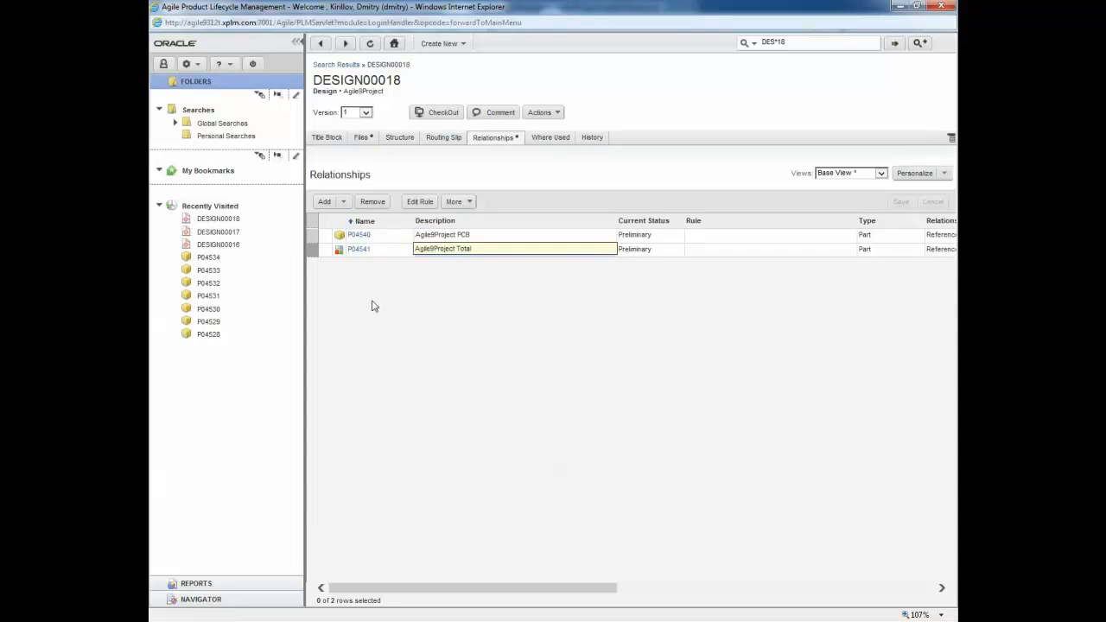
# Step: Inspect the BOM of part P04541 and return to the DESIGN00018 document
pyautogui.click(361, 249)
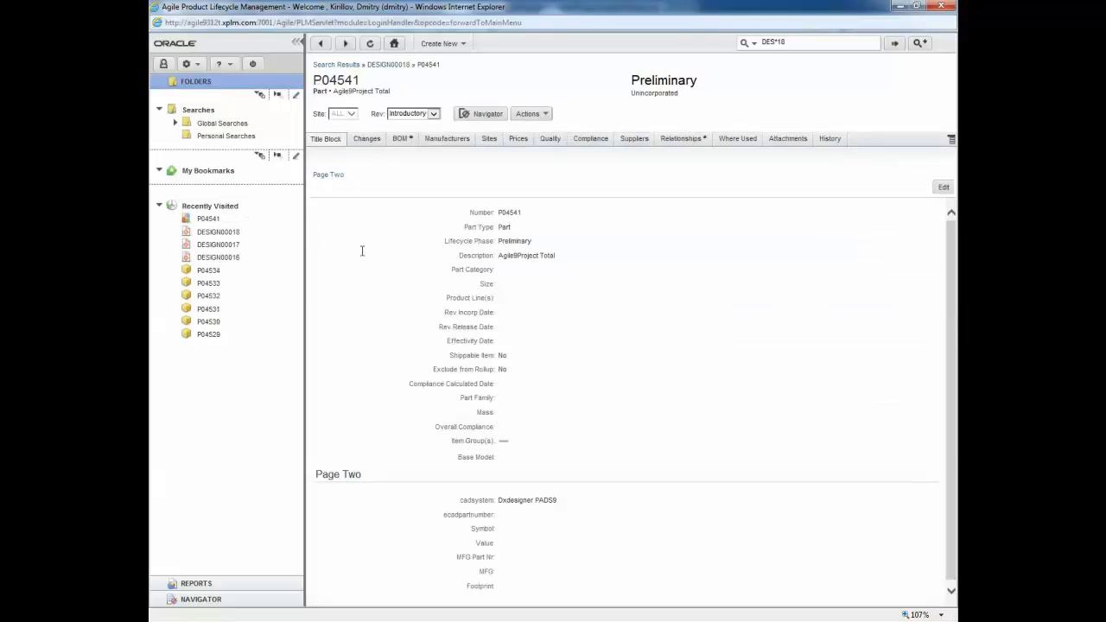
pyautogui.click(400, 139)
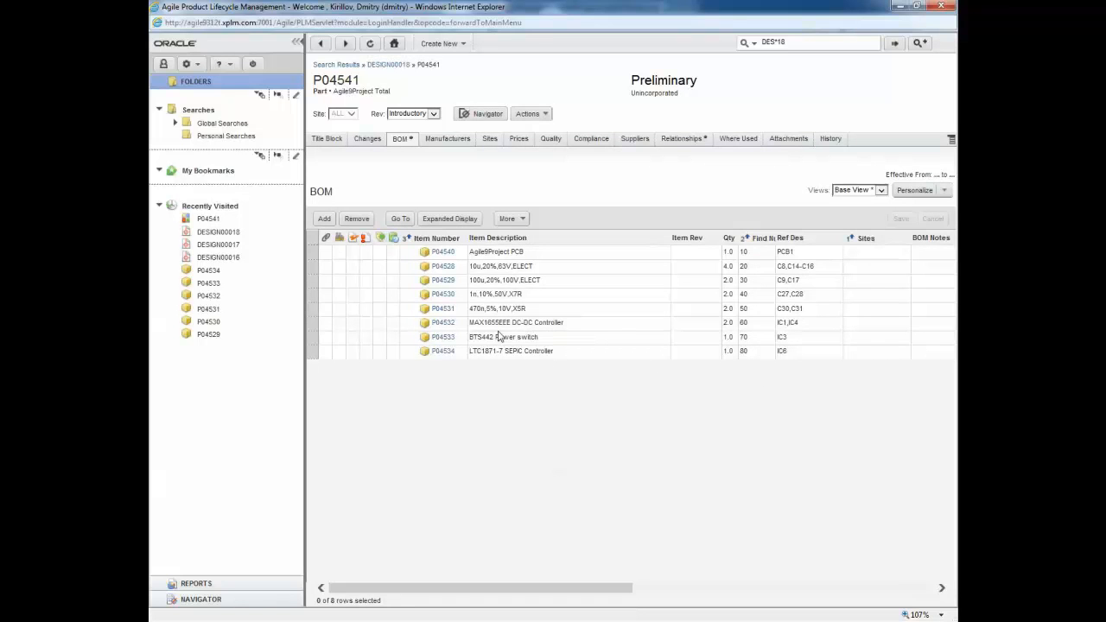
pyautogui.click(385, 67)
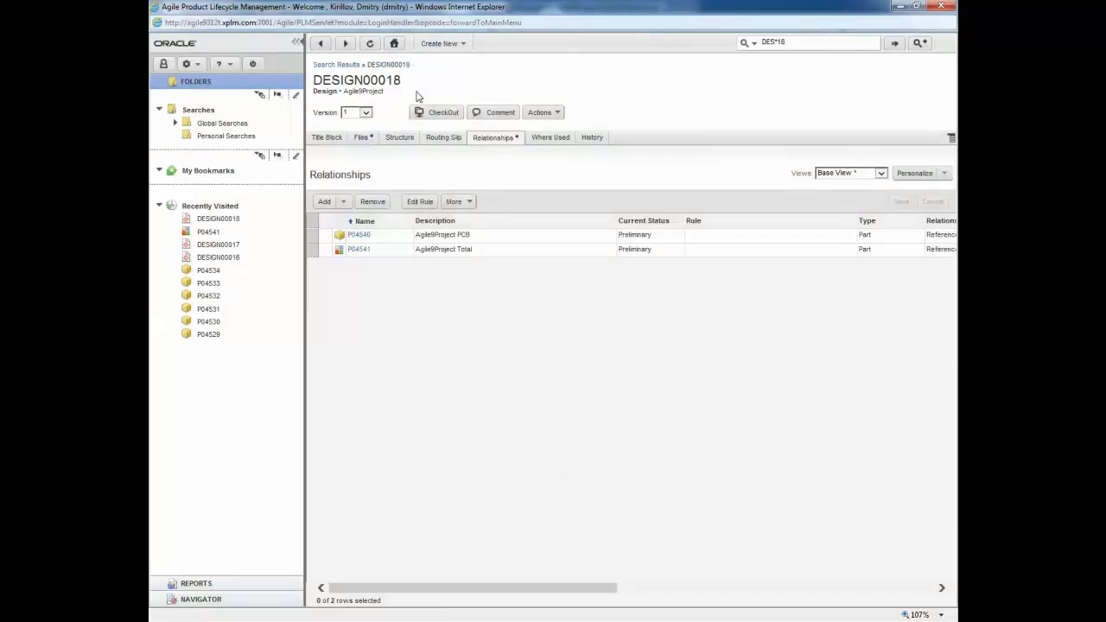
# Step: View the schematic plot DESIGN00018_.pdf from the design's files, for version 1 and again for version 2
pyautogui.click(361, 137)
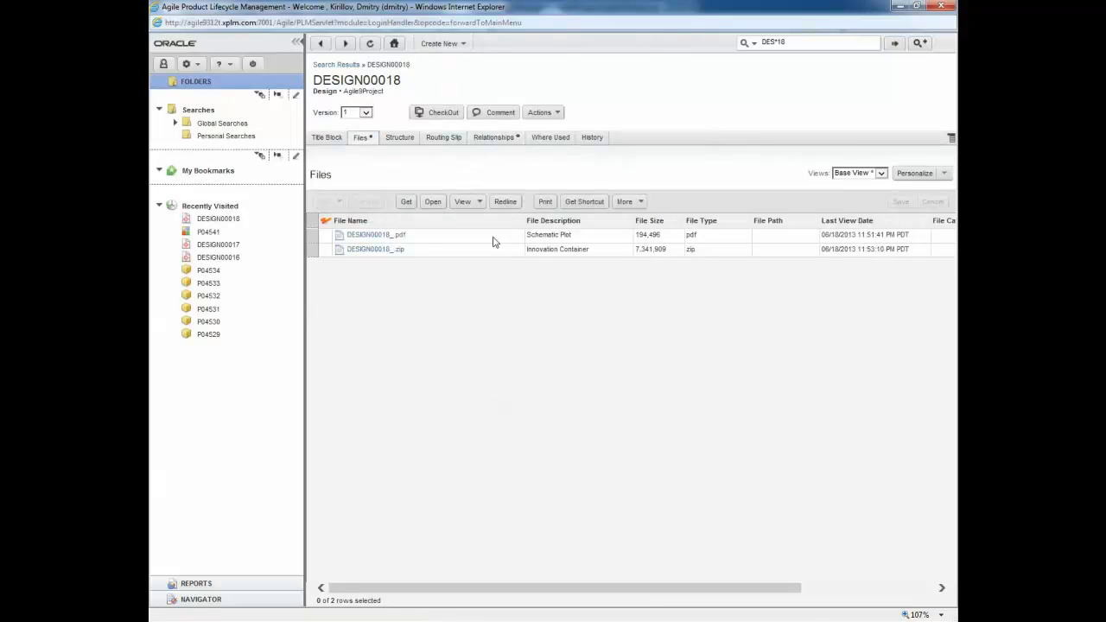
pyautogui.click(377, 240)
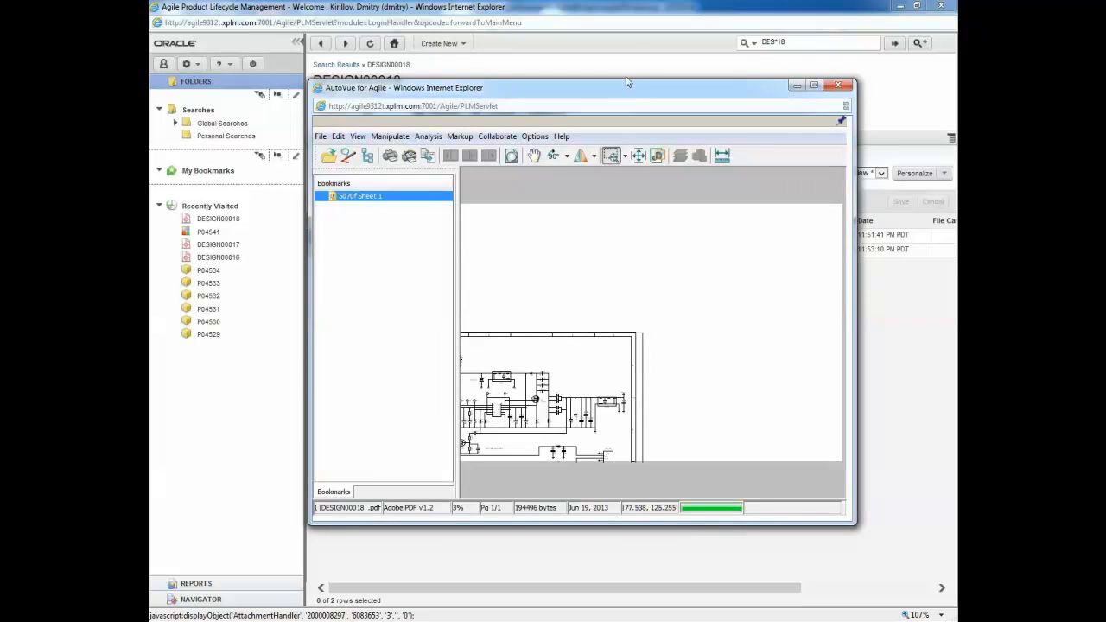
pyautogui.click(627, 10)
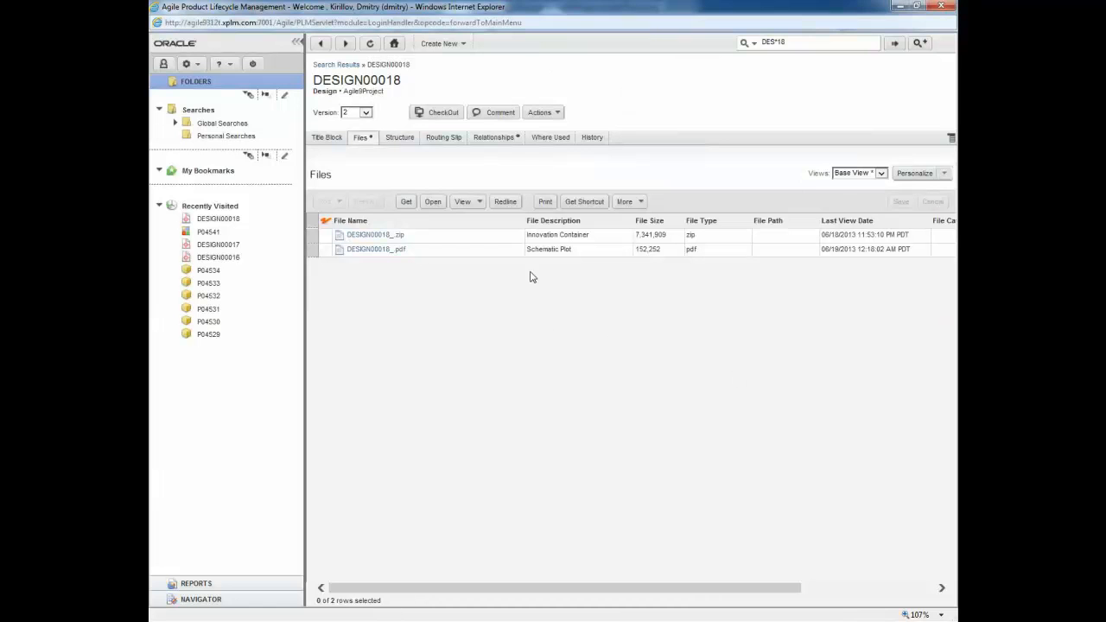
pyautogui.click(359, 250)
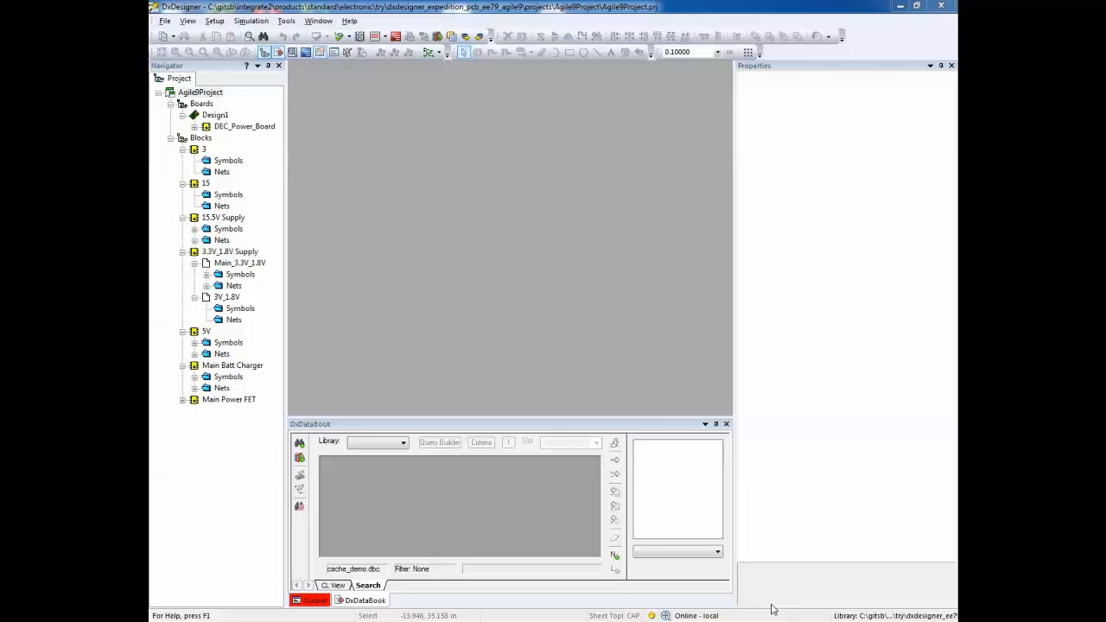
# Step: Open the DEC_Power_Board schematic in DxDesigner, then examine the Agile9Project board layout in Expedition PCB and close the layout
pyautogui.doubleClick(256, 127)
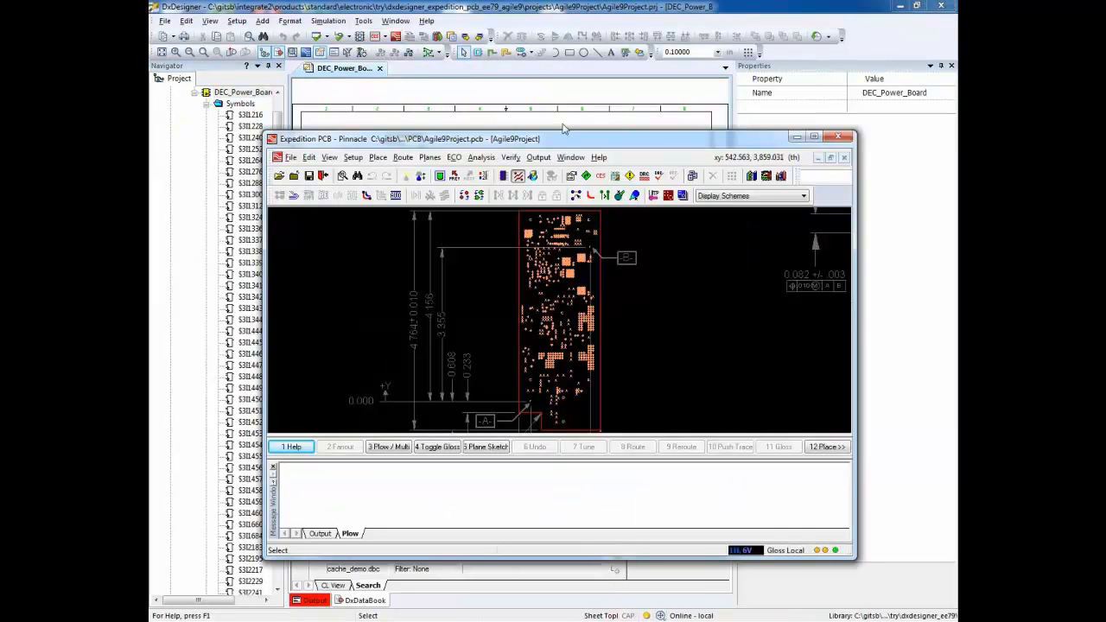
pyautogui.scroll(-4, 574, 279)
pyautogui.scroll(2, 640, 288)
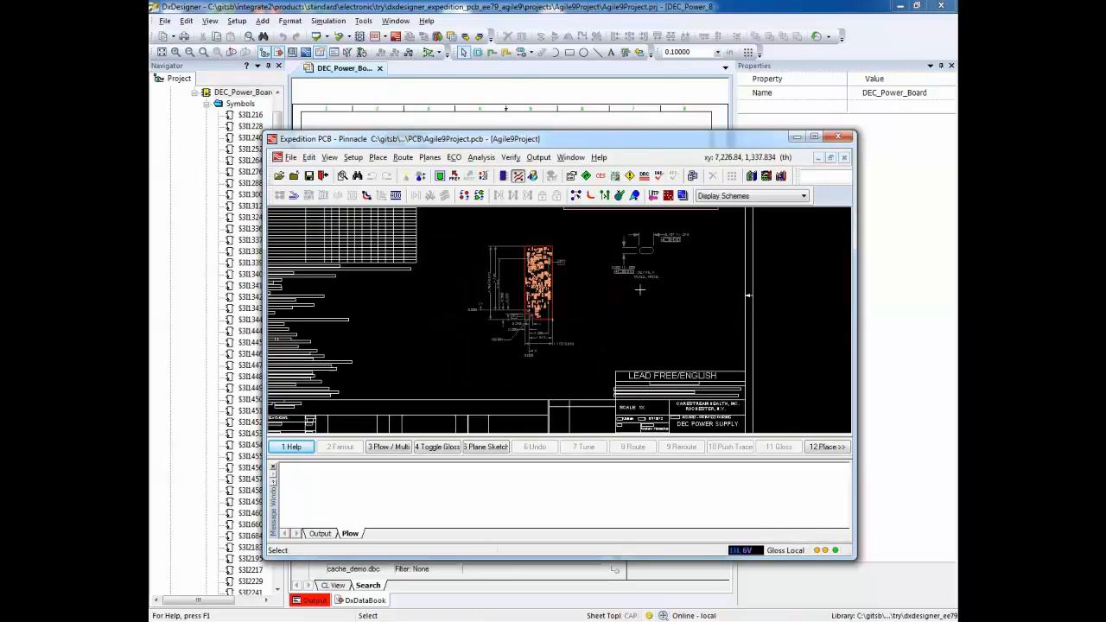
pyautogui.moveTo(407, 296); pyautogui.dragTo(398, 274, button='middle')
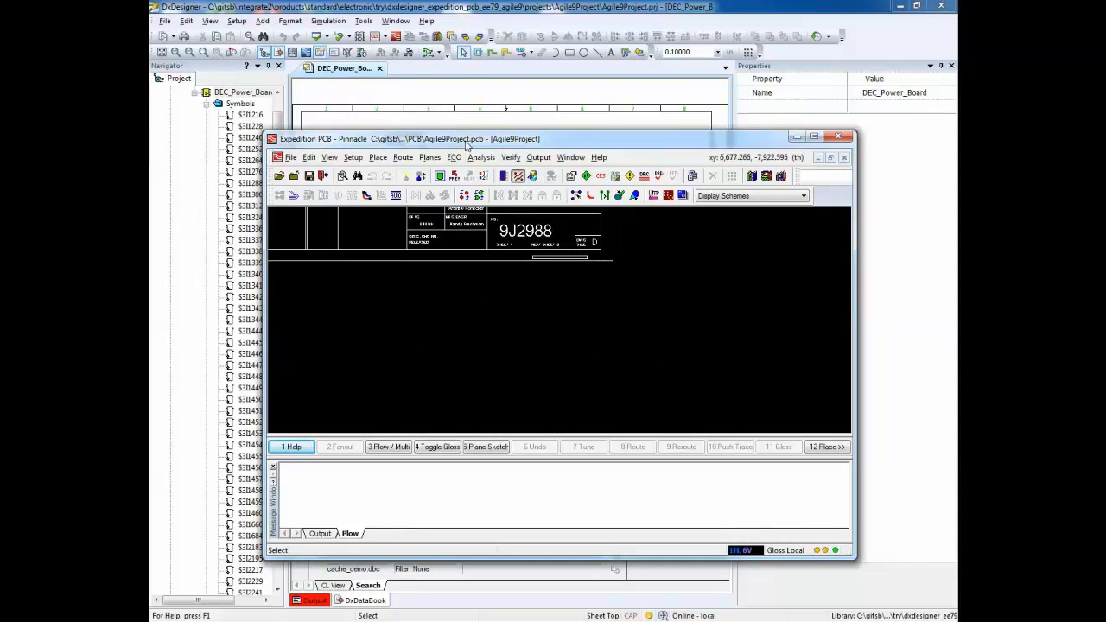
pyautogui.moveTo(465, 140); pyautogui.dragTo(515, 222)
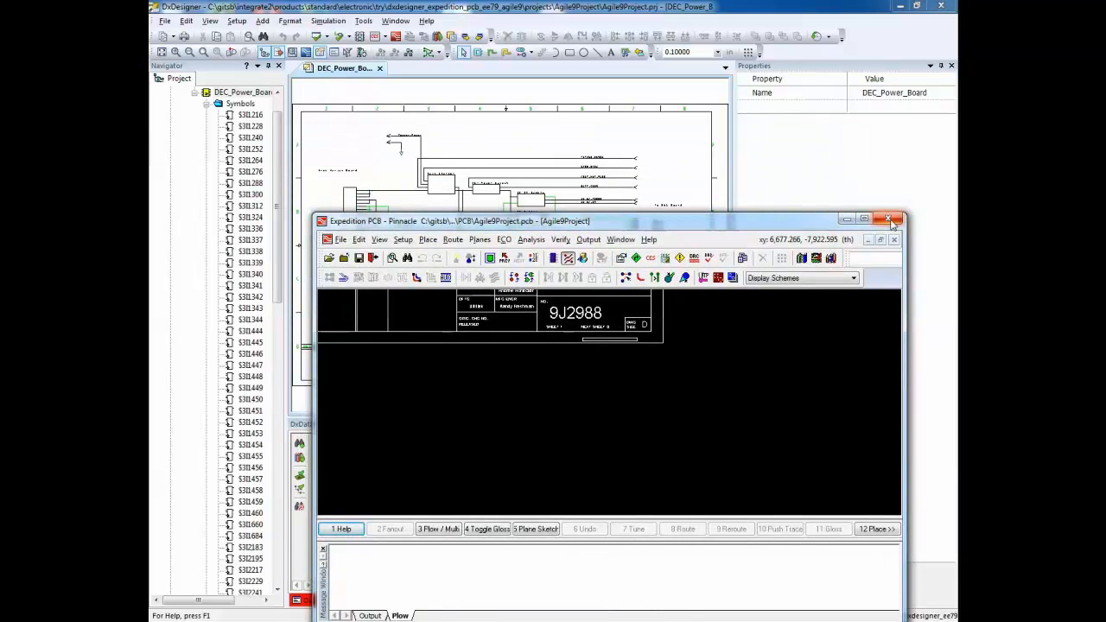
pyautogui.click(891, 220)
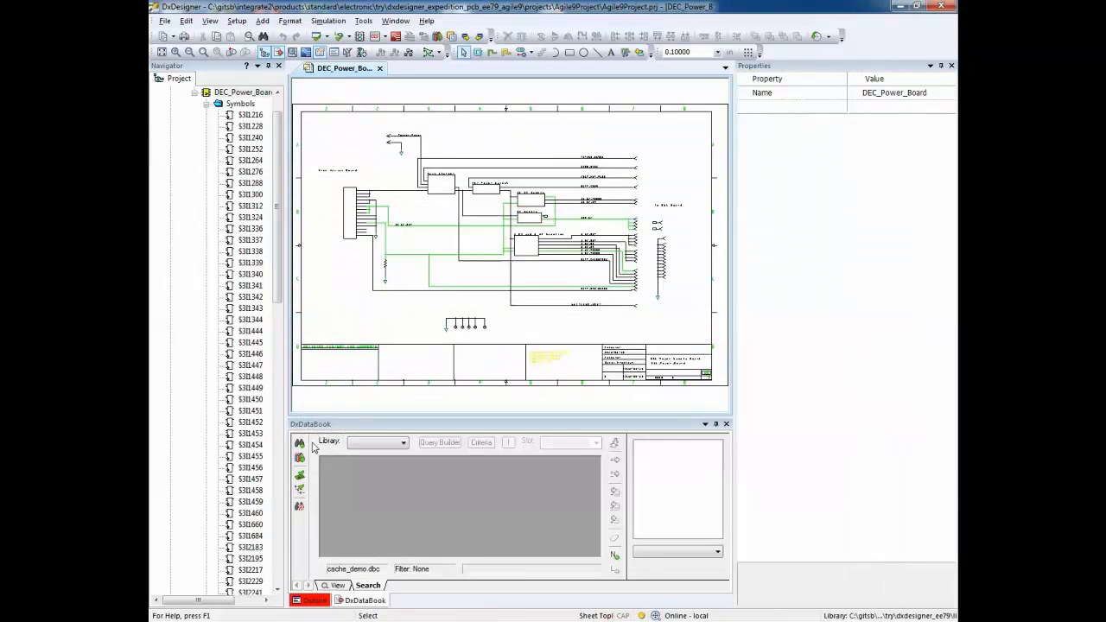
# Step: List the Capacitors library in DxDataBook and show the design's variants in the Variant Manager
pyautogui.click(381, 443)
pyautogui.click(400, 462)
pyautogui.click(209, 20)
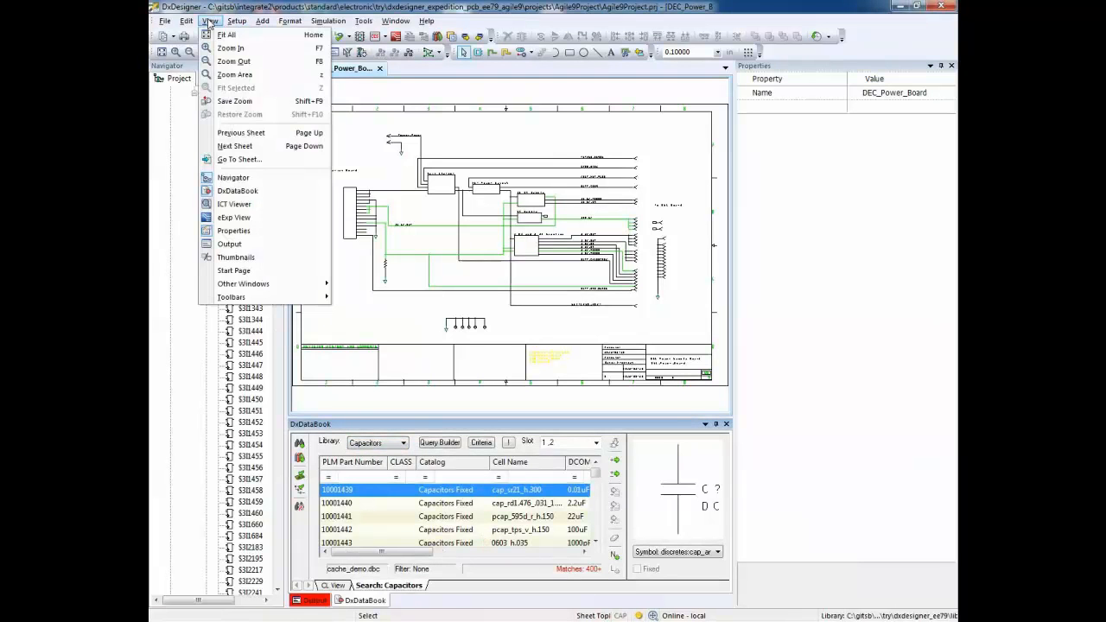
pyautogui.moveTo(294, 297)
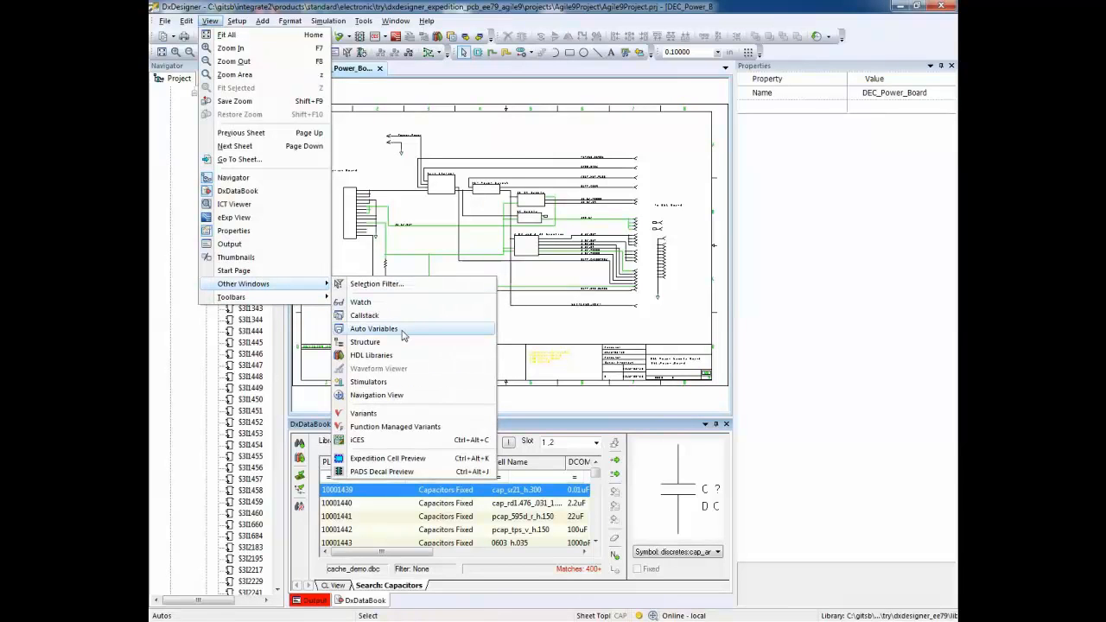
pyautogui.click(384, 413)
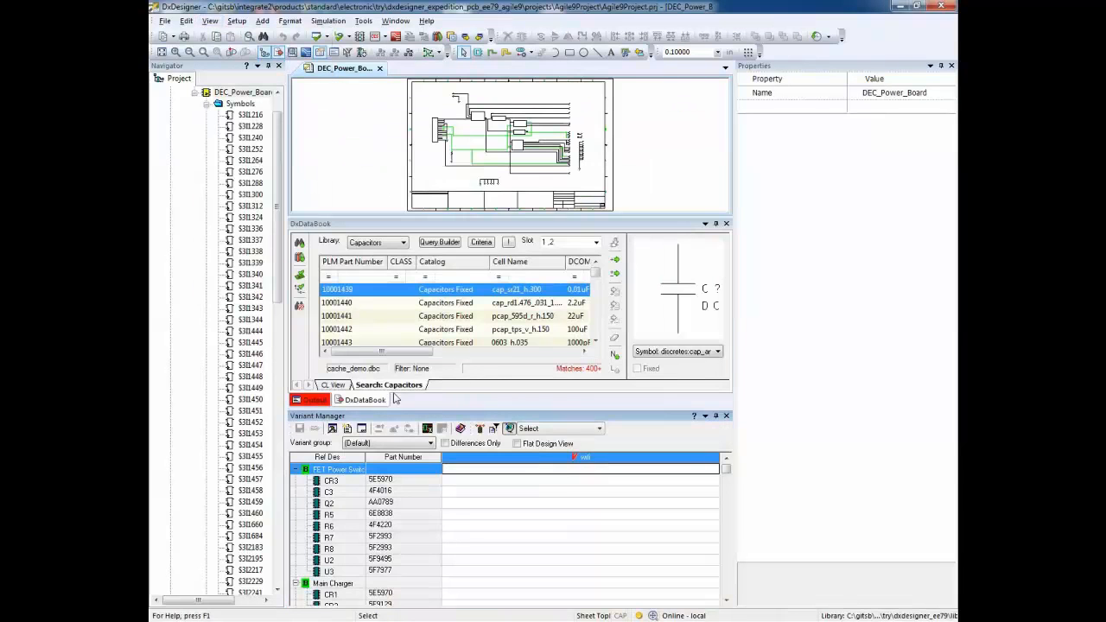
# Step: Close the Variant Manager, DxDataBook and Output windows to leave more room for the schematic
pyautogui.click(726, 415)
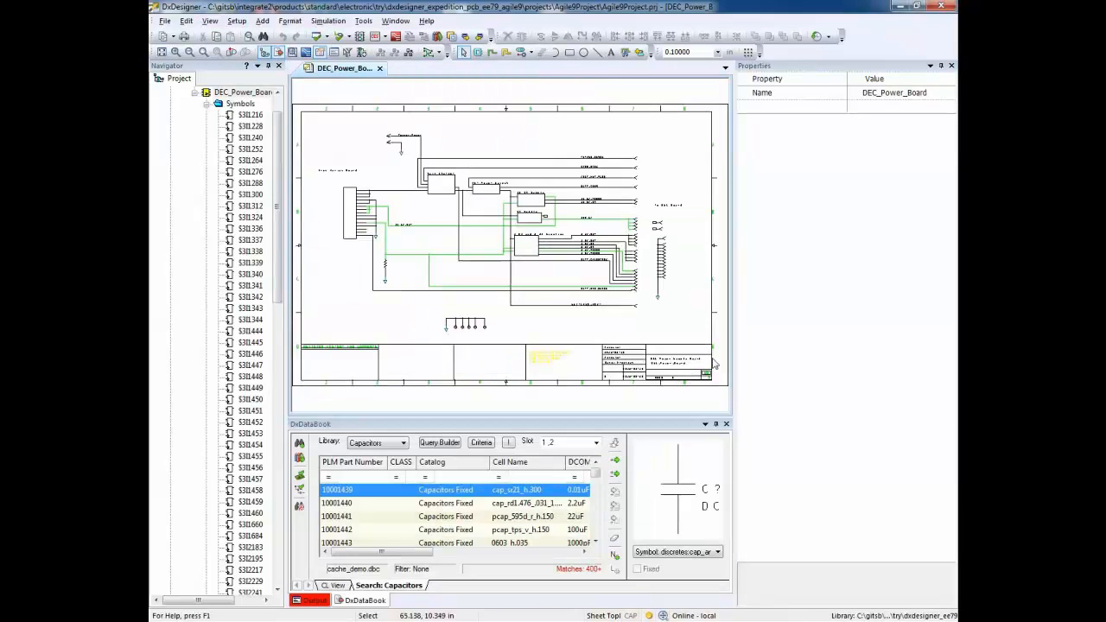
pyautogui.click(726, 425)
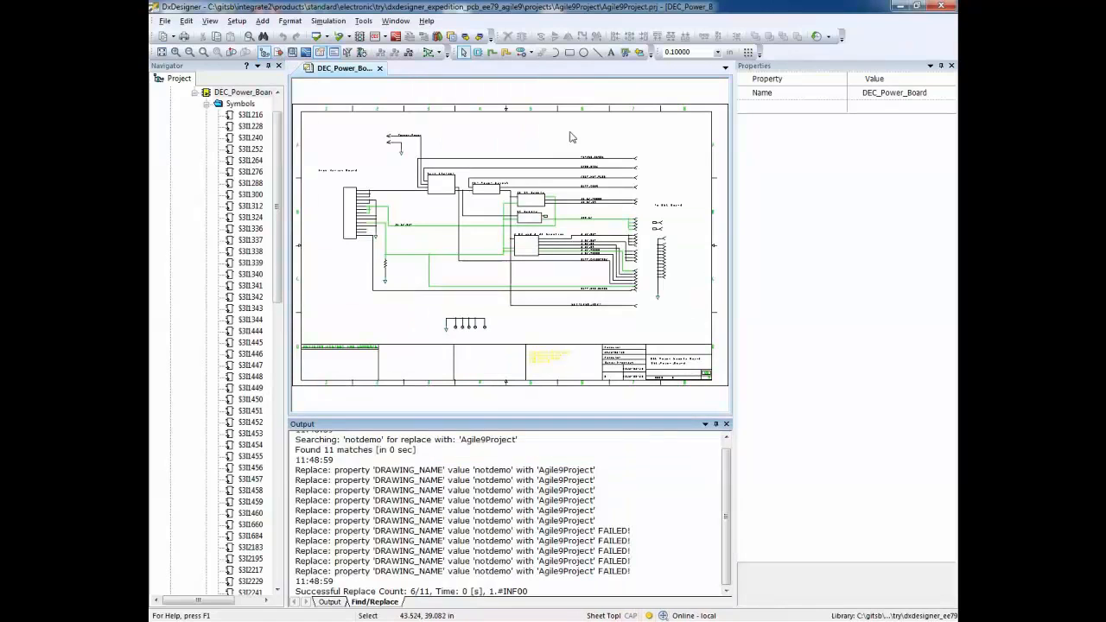
pyautogui.click(727, 425)
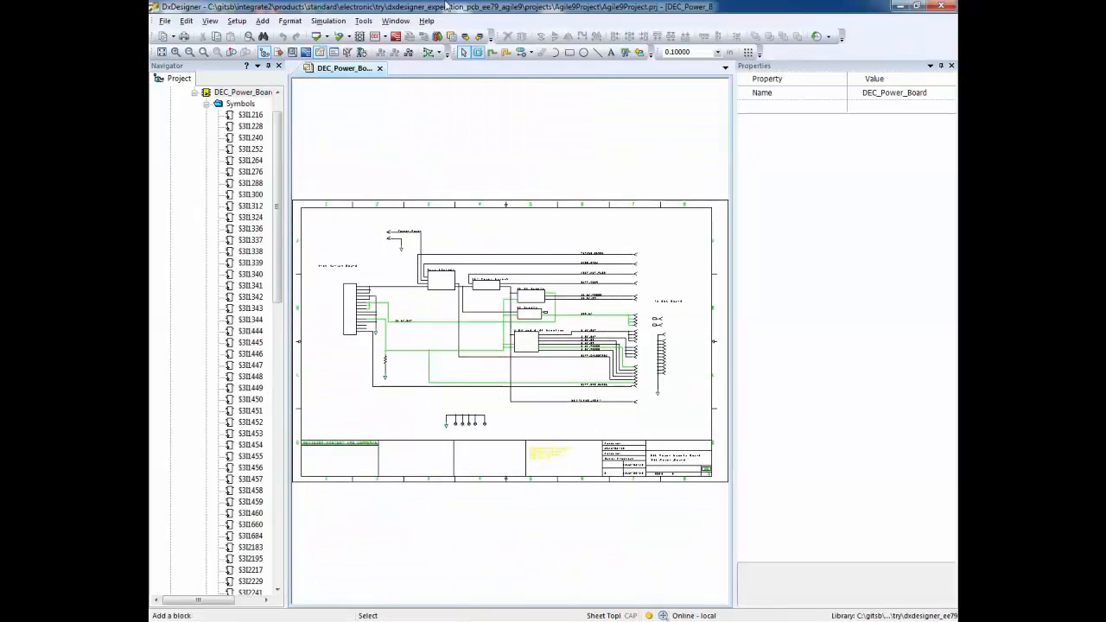
# Step: Run Design Push for Agile9Project with assembly data upload, BOM and PDF creation disabled for the Agile9Project wifi assembly
pyautogui.click(363, 22)
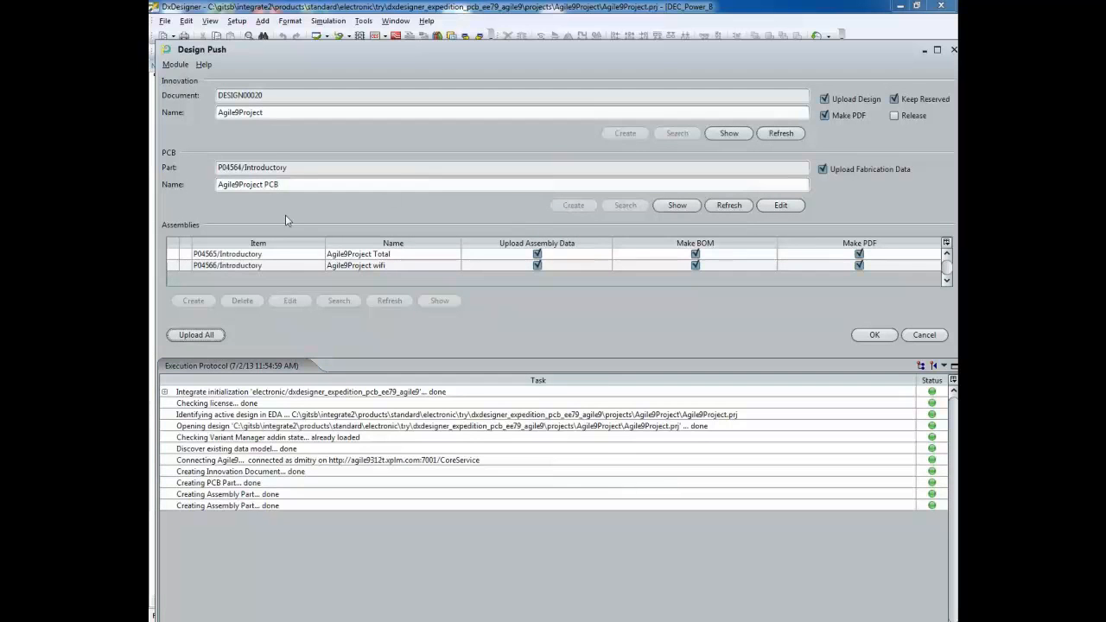
pyautogui.click(539, 267)
pyautogui.click(695, 266)
pyautogui.click(859, 266)
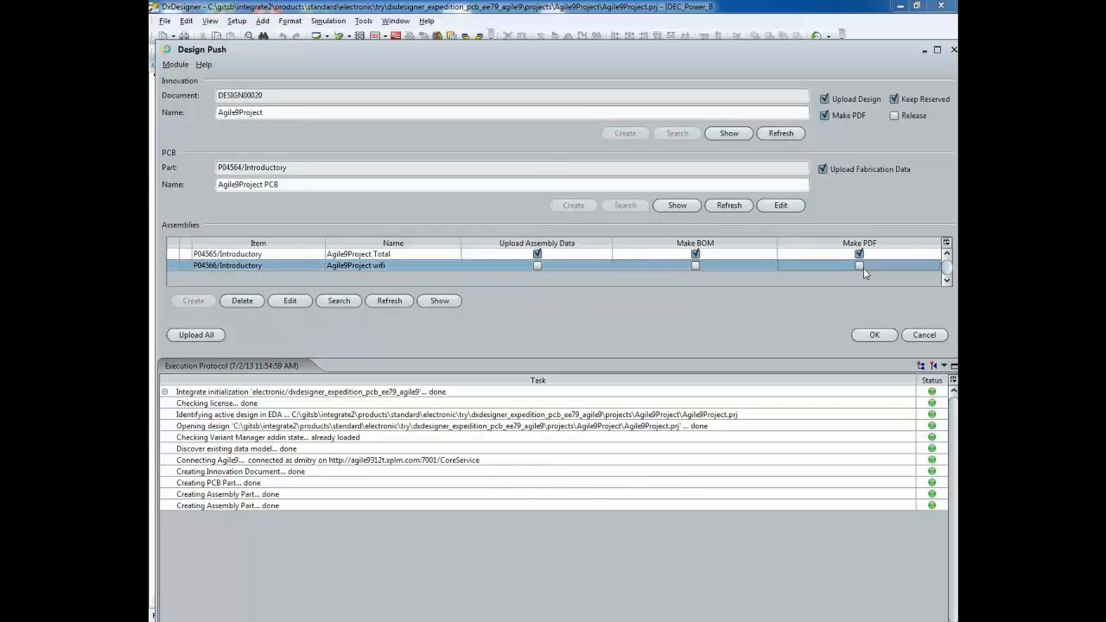
pyautogui.click(394, 254)
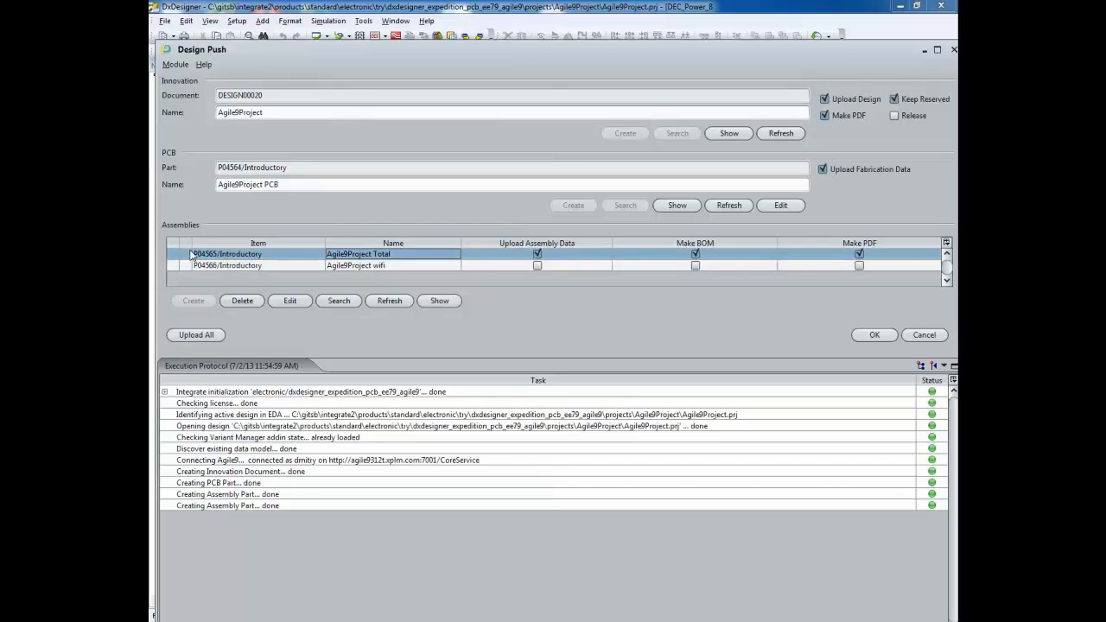
pyautogui.click(871, 336)
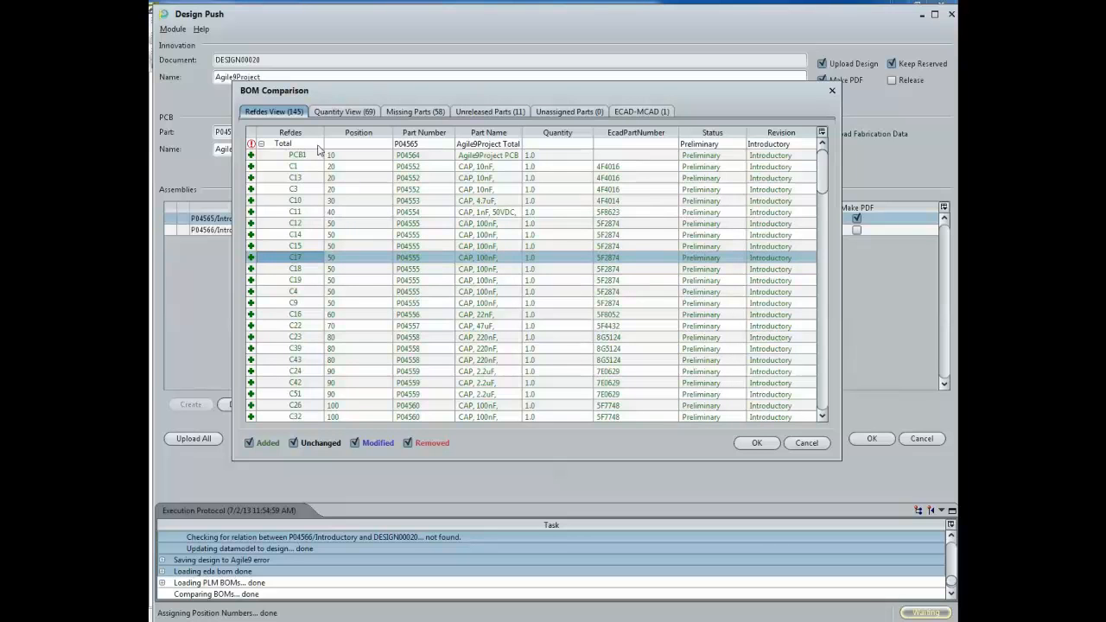
# Step: Examine the new BOM comparison by quantity down to the assigned parts and select part P04552
pyautogui.click(356, 113)
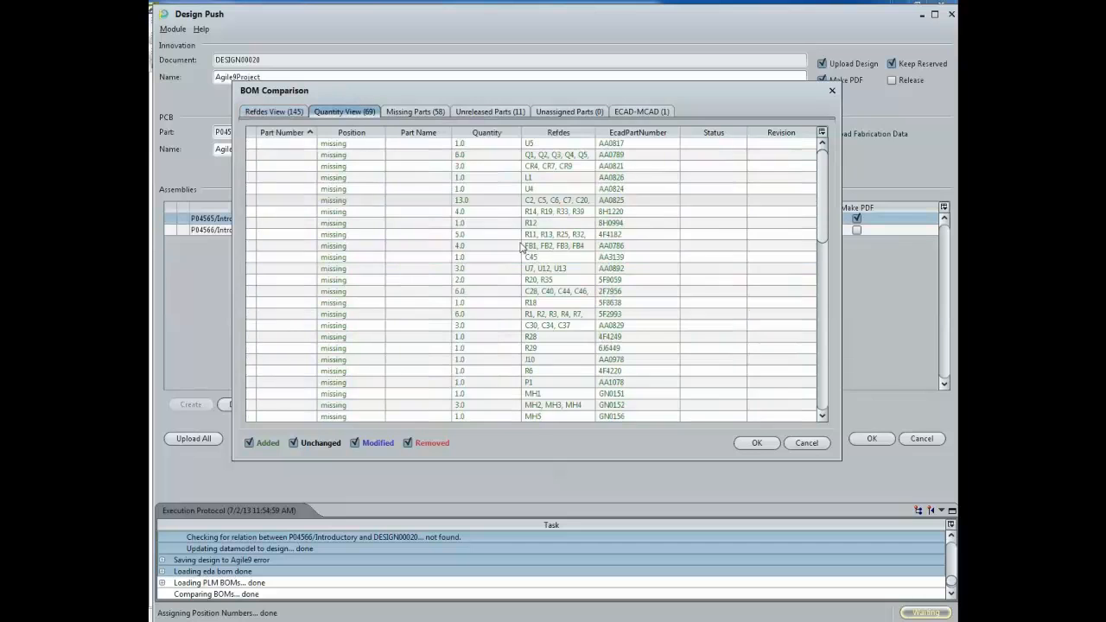
pyautogui.scroll(-15, 423, 229)
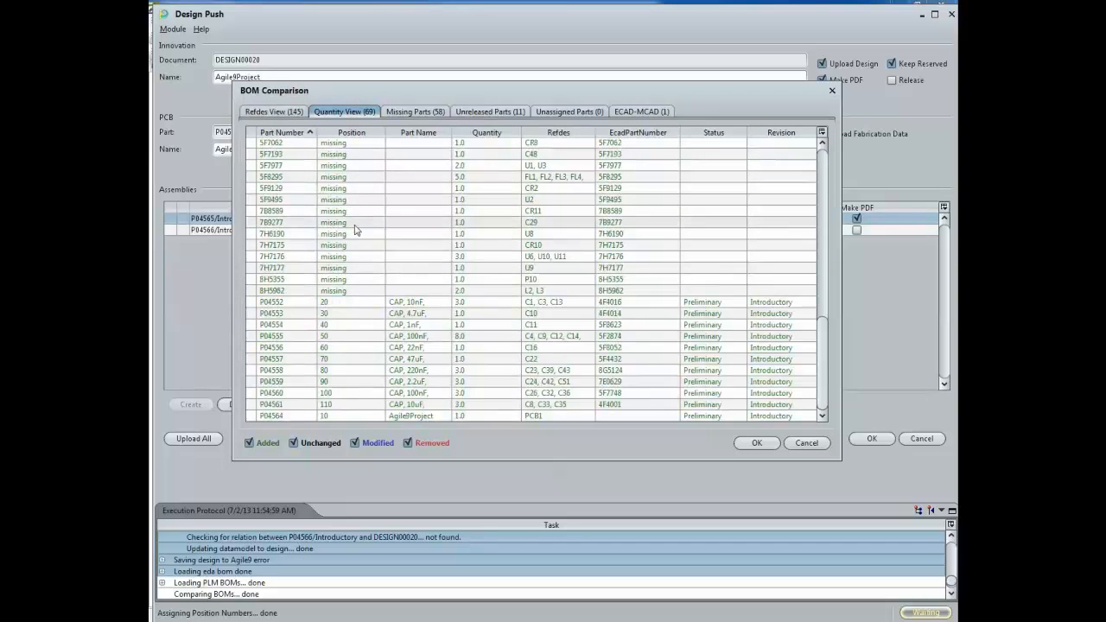
pyautogui.click(350, 303)
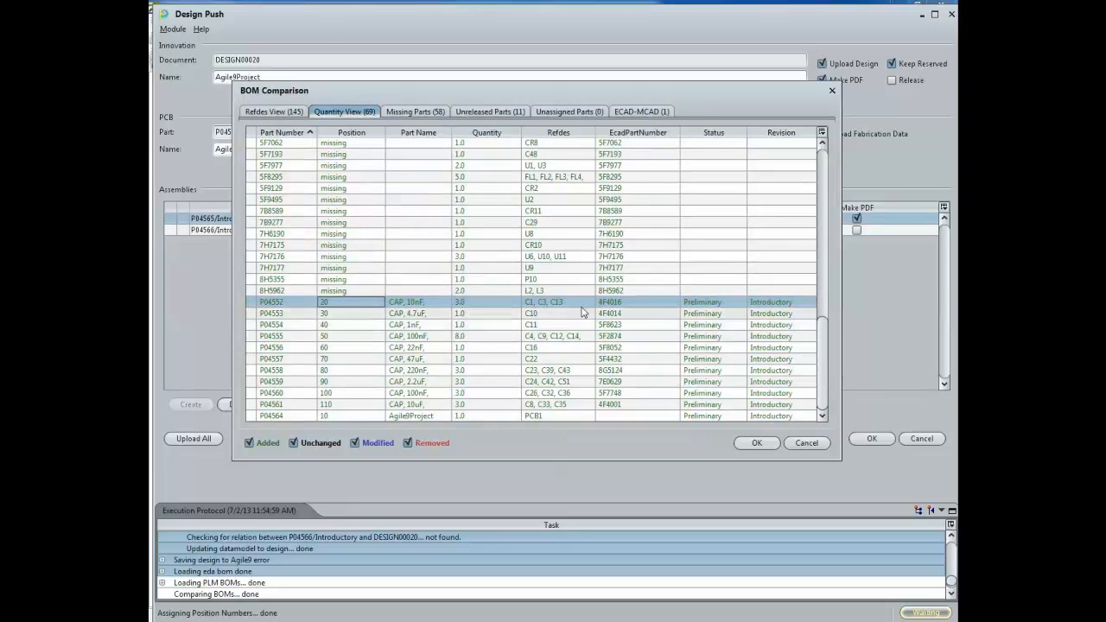
# Step: Review the BOM comparison's missing, unreleased, unassigned and ECAD-MCAD parts, returning to the unreleased parts
pyautogui.click(412, 112)
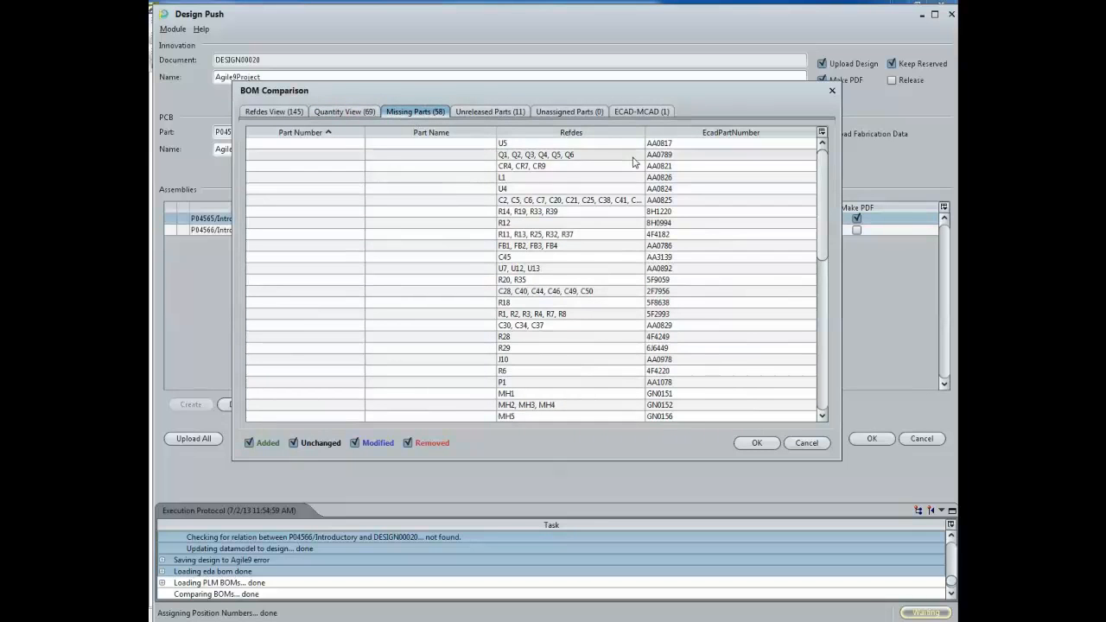
pyautogui.click(510, 113)
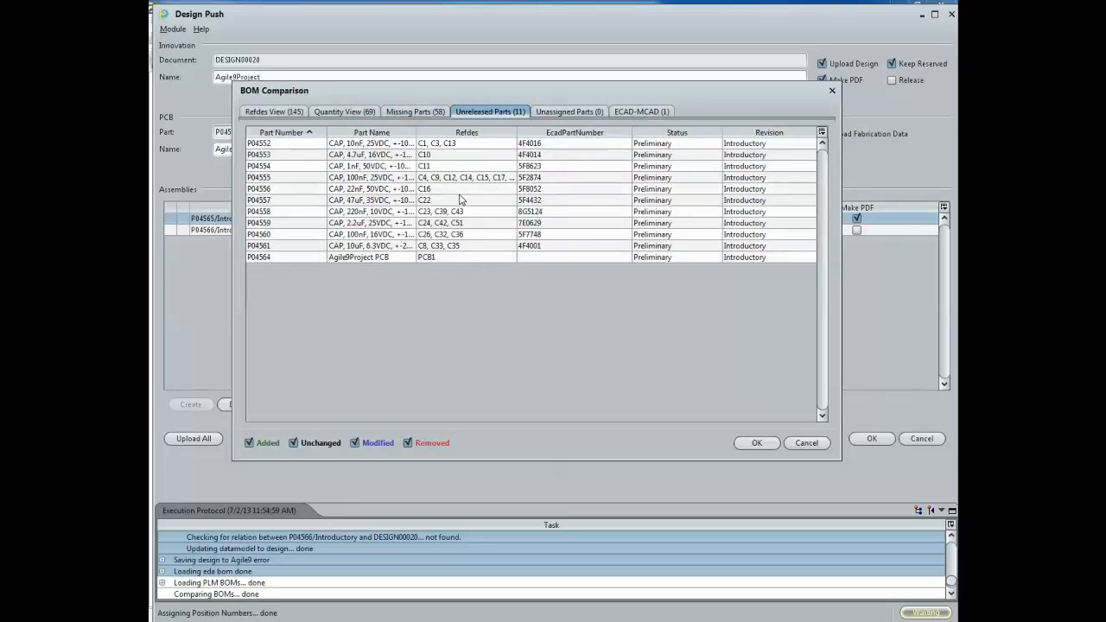
pyautogui.click(557, 114)
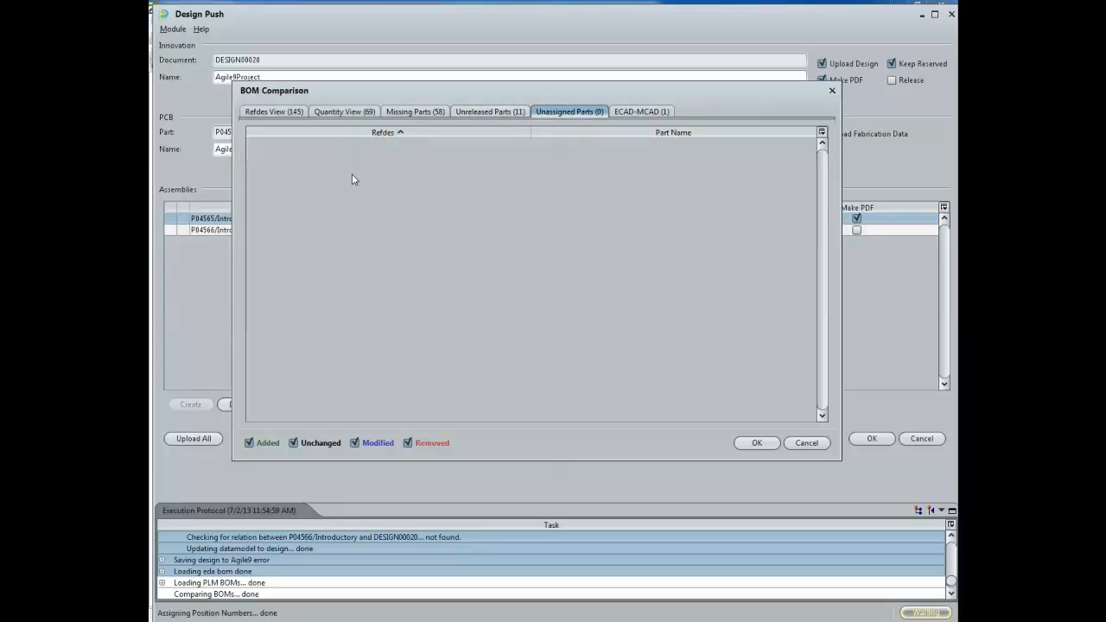
pyautogui.click(642, 111)
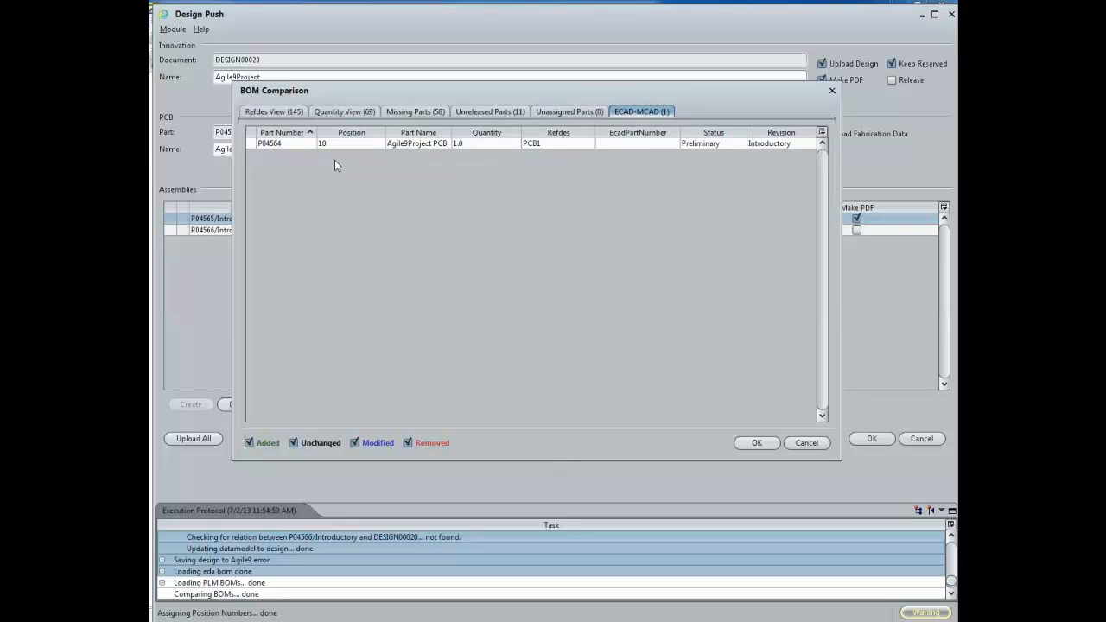
pyautogui.click(472, 110)
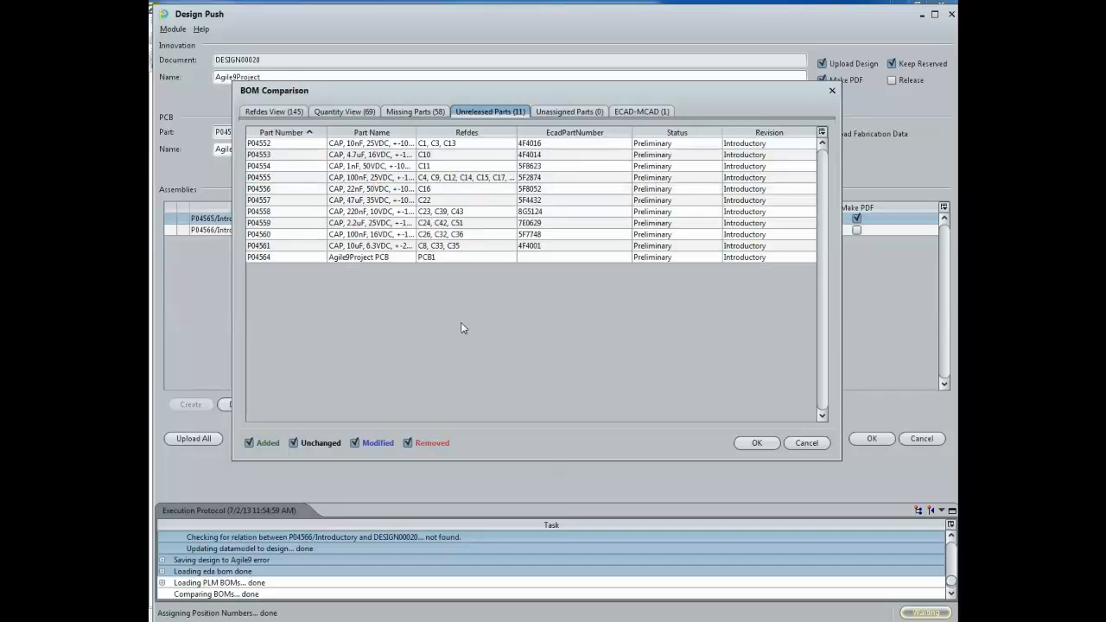
# Step: Accept the BOM comparison and continue the design push despite the missing parts
pyautogui.click(757, 442)
pyautogui.moveTo(542, 291); pyautogui.dragTo(540, 293)
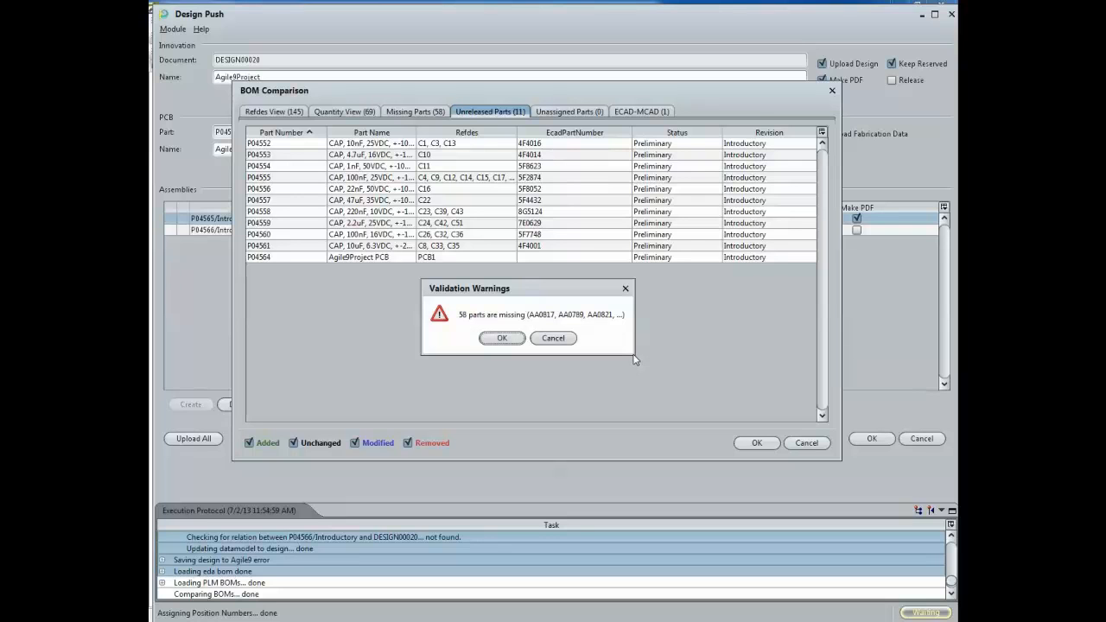
pyautogui.click(502, 338)
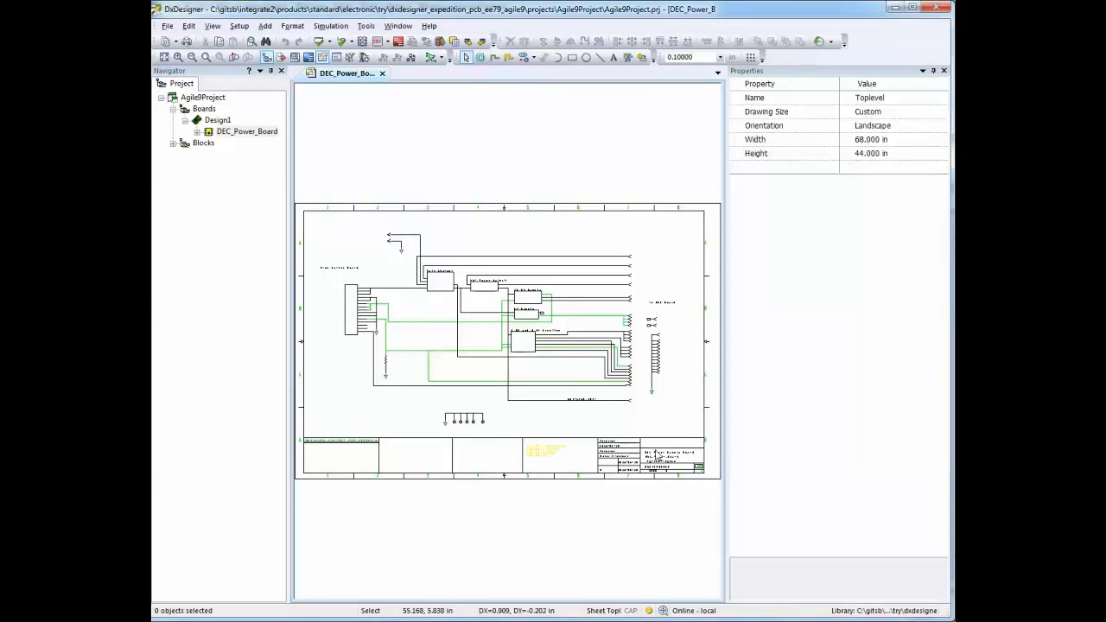
# Step: Examine the title block of the DEC_Power_Board top-level sheet, including its description and drawing number
pyautogui.scroll(3, 661, 481)
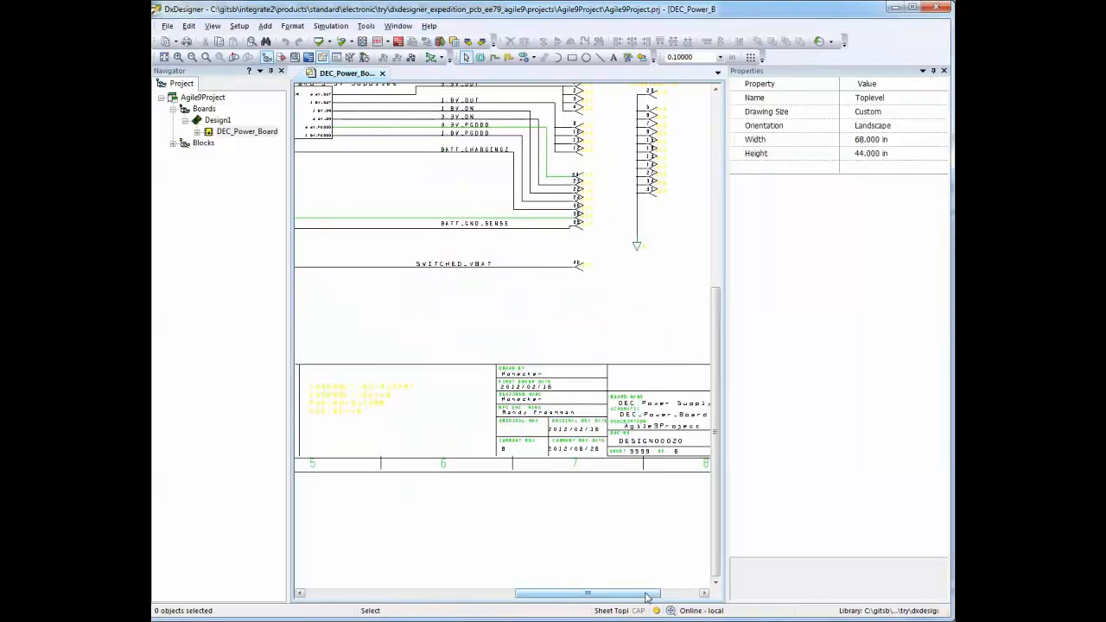
pyautogui.moveTo(648, 594); pyautogui.dragTo(678, 594)
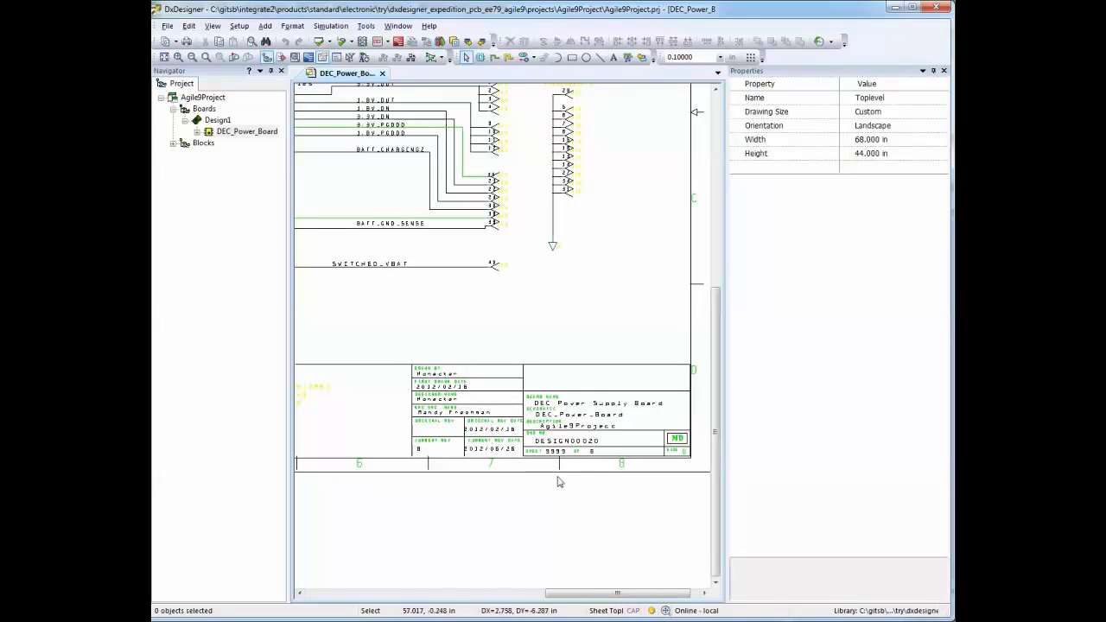
pyautogui.scroll(3, 567, 462)
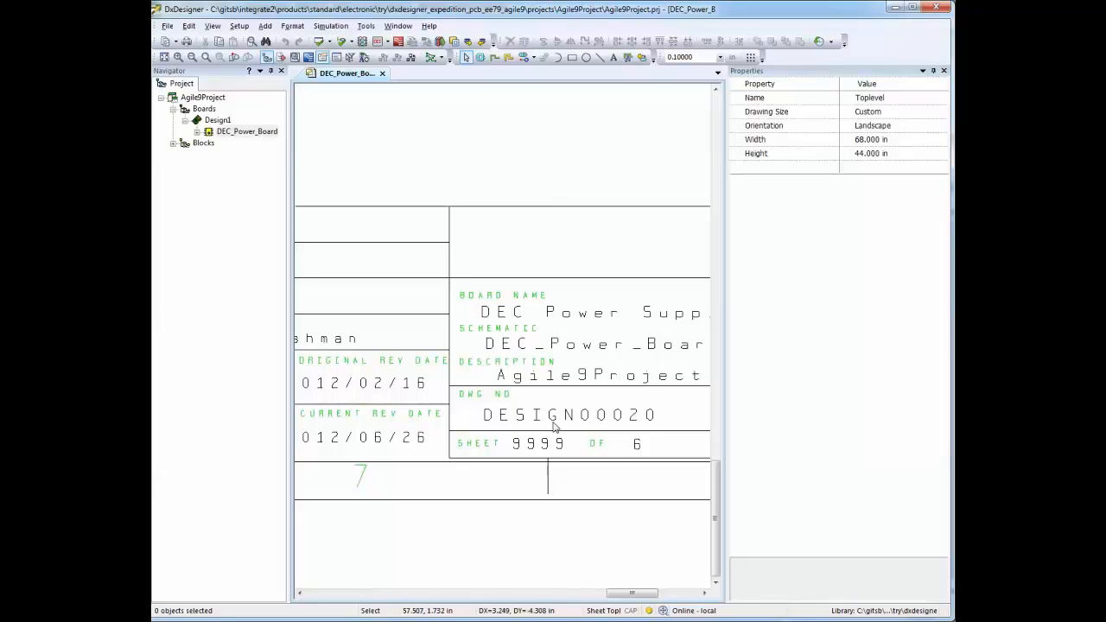
# Step: Switch to Agile PLM and examine the BOM of assembly part P04565, including its Agile9Project PCB entry
pyautogui.click(595, 563)
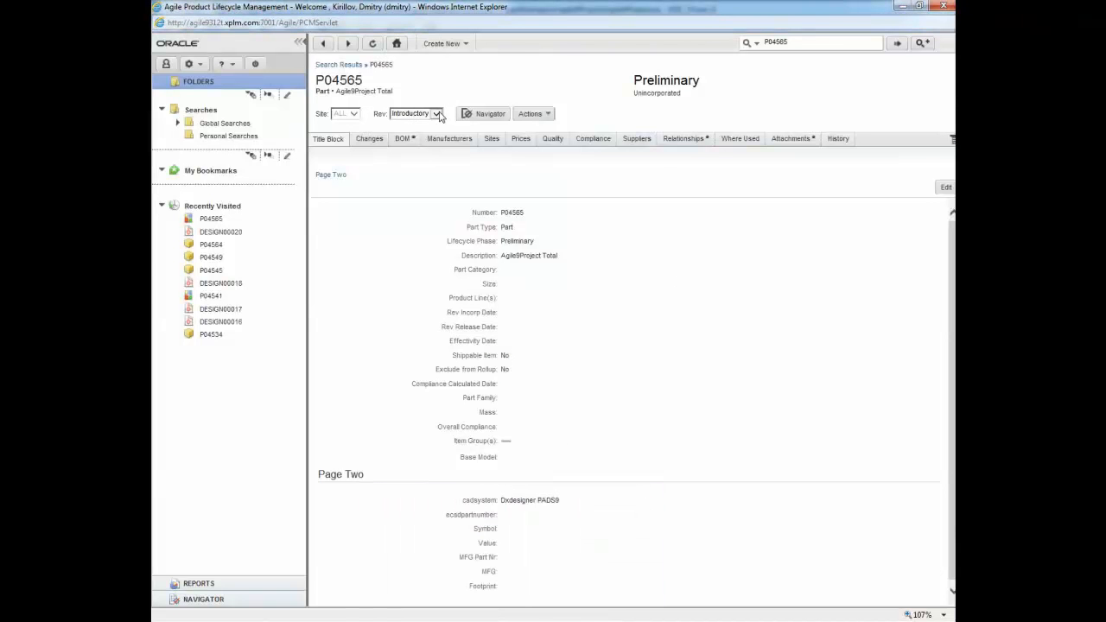
pyautogui.click(403, 138)
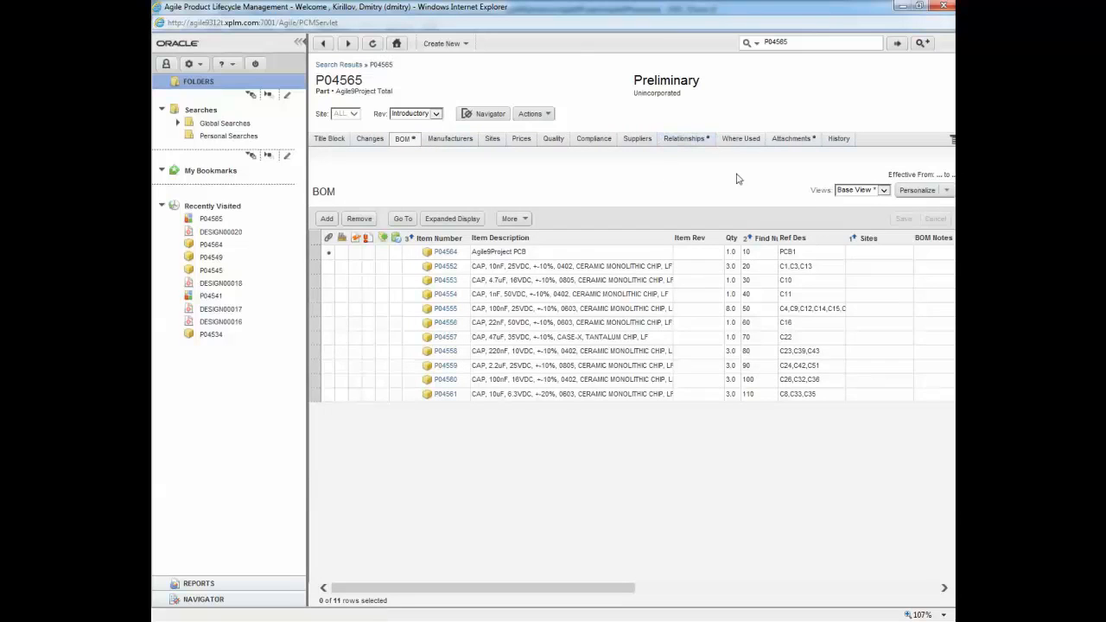
pyautogui.click(553, 252)
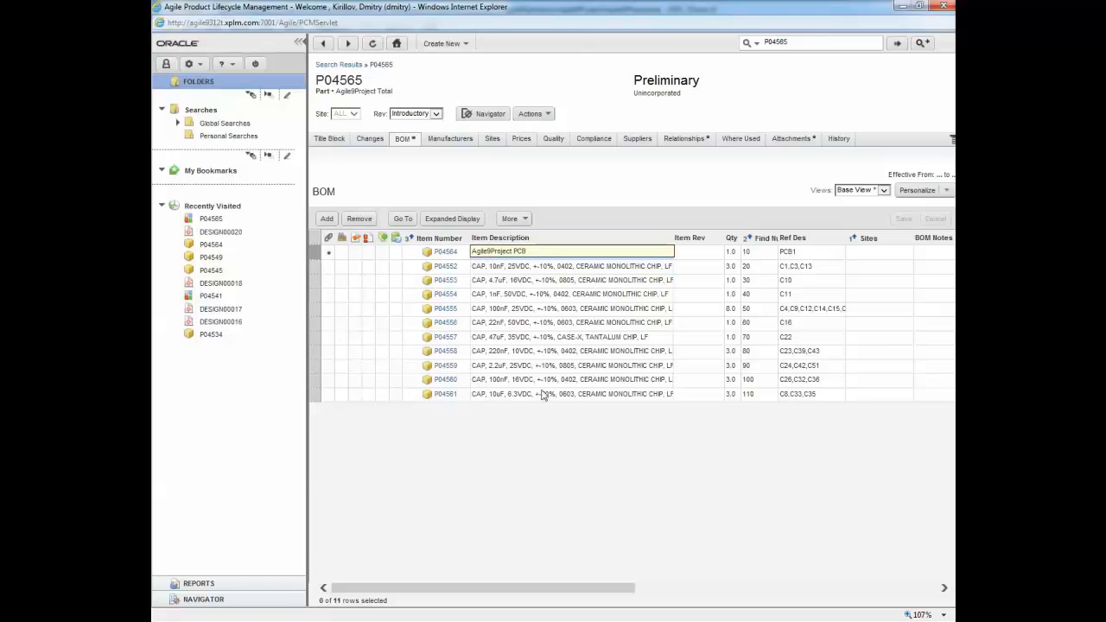
# Step: Follow P04565's relationship to DESIGN00020 and inspect the title block in its schematic plot PDF, closing the viewer when done
pyautogui.click(688, 140)
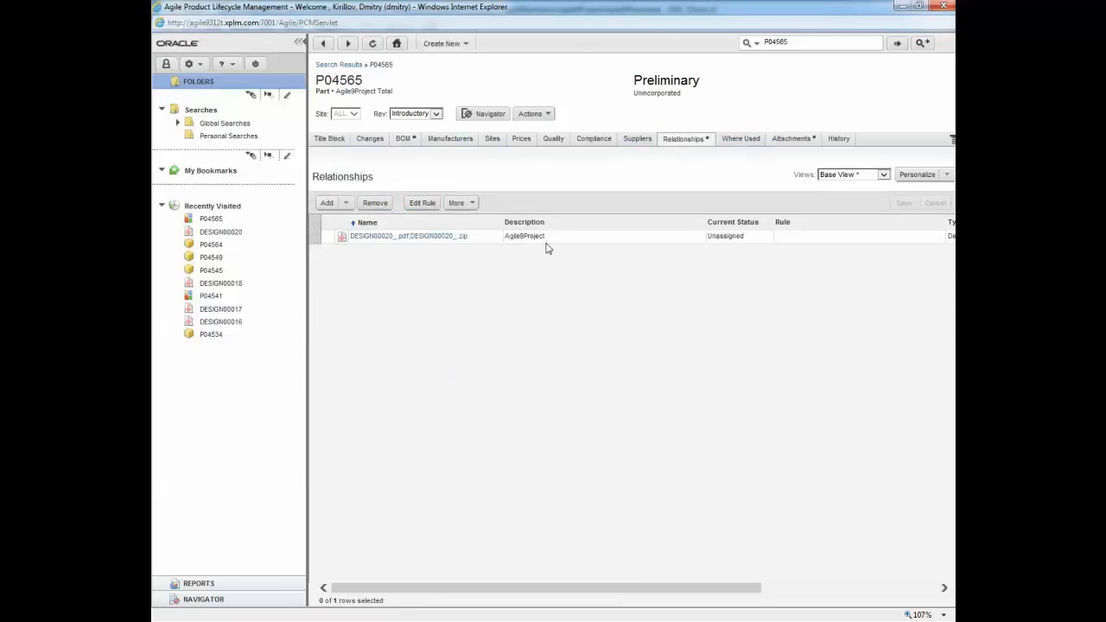
pyautogui.click(445, 237)
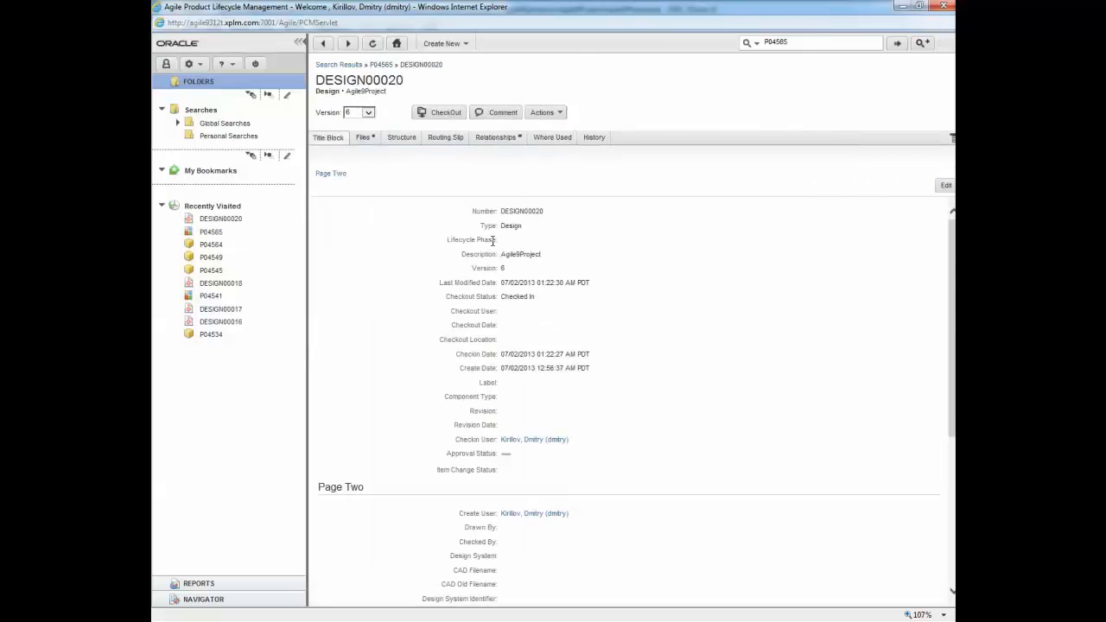
pyautogui.click(364, 141)
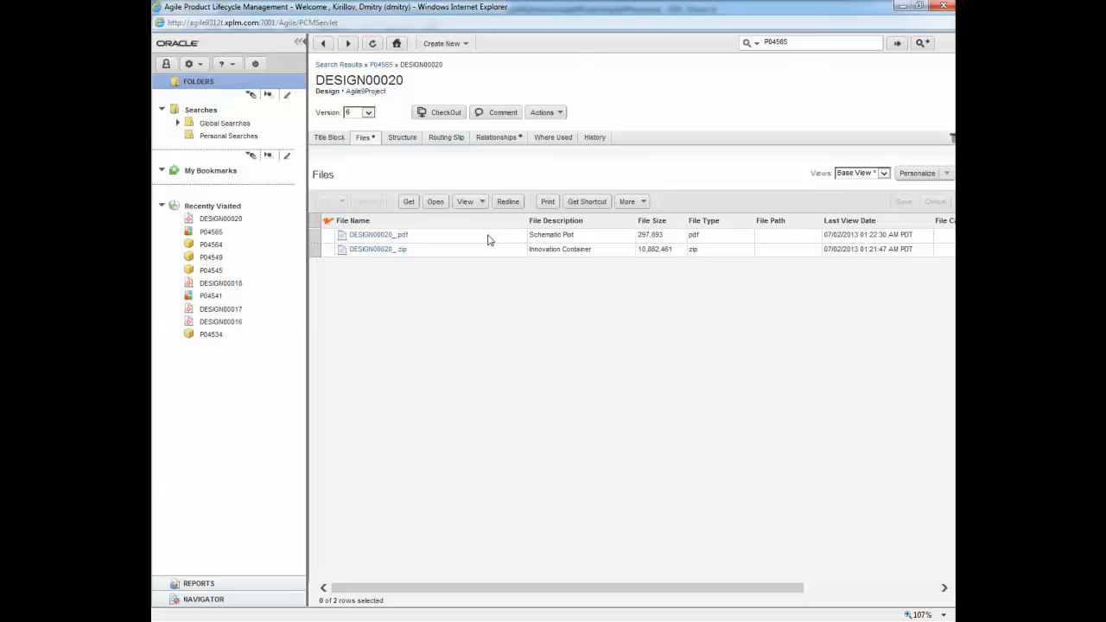
pyautogui.click(379, 236)
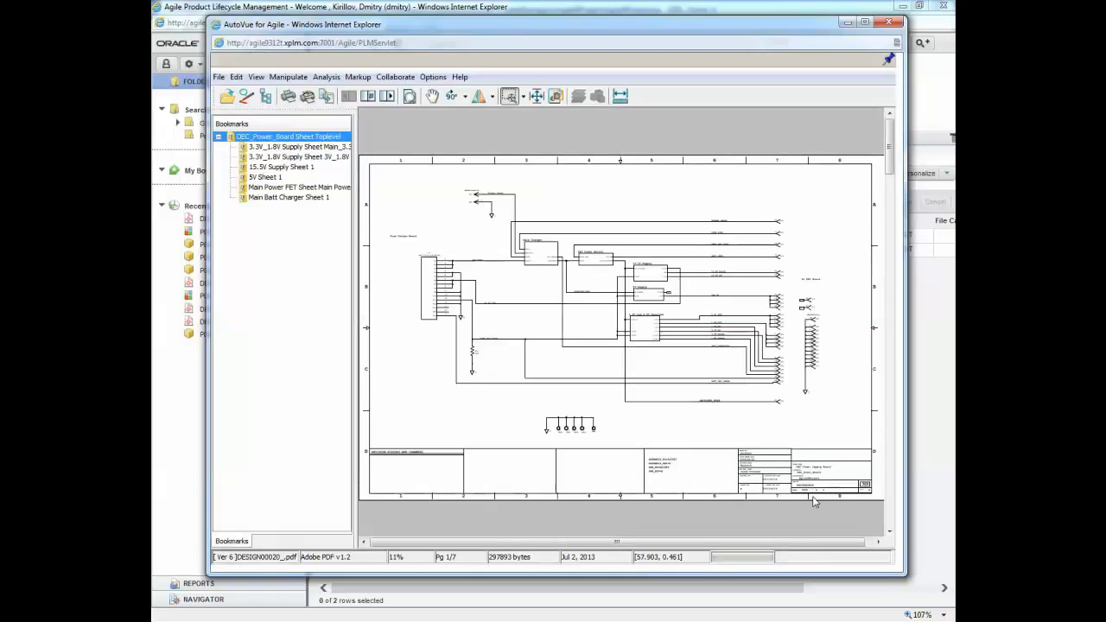
pyautogui.scroll(2, 813, 497)
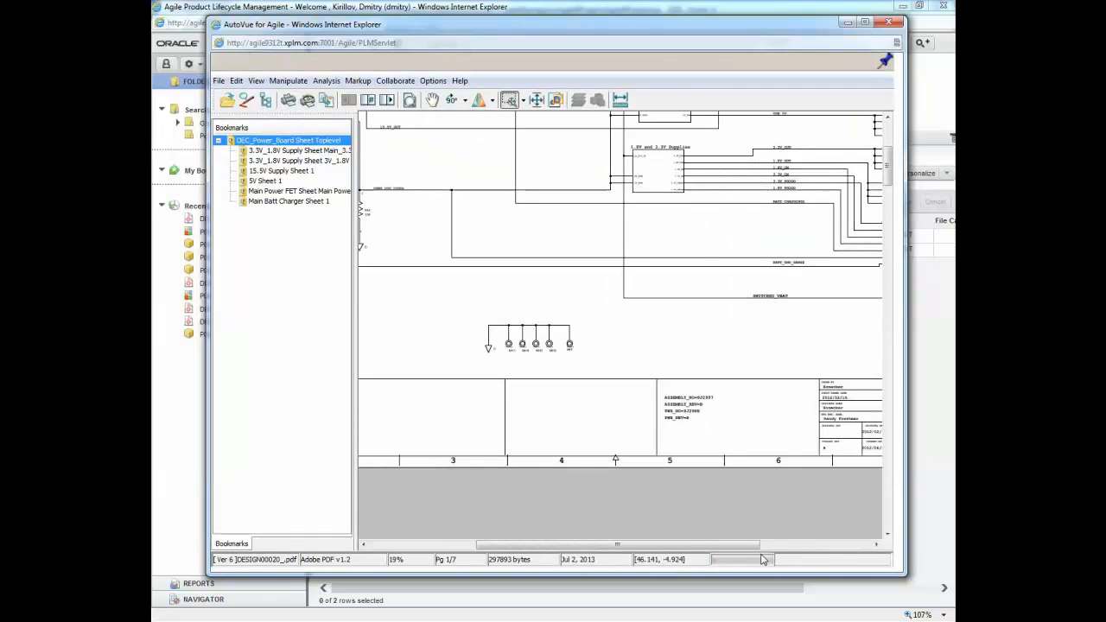
pyautogui.moveTo(749, 546); pyautogui.dragTo(840, 546)
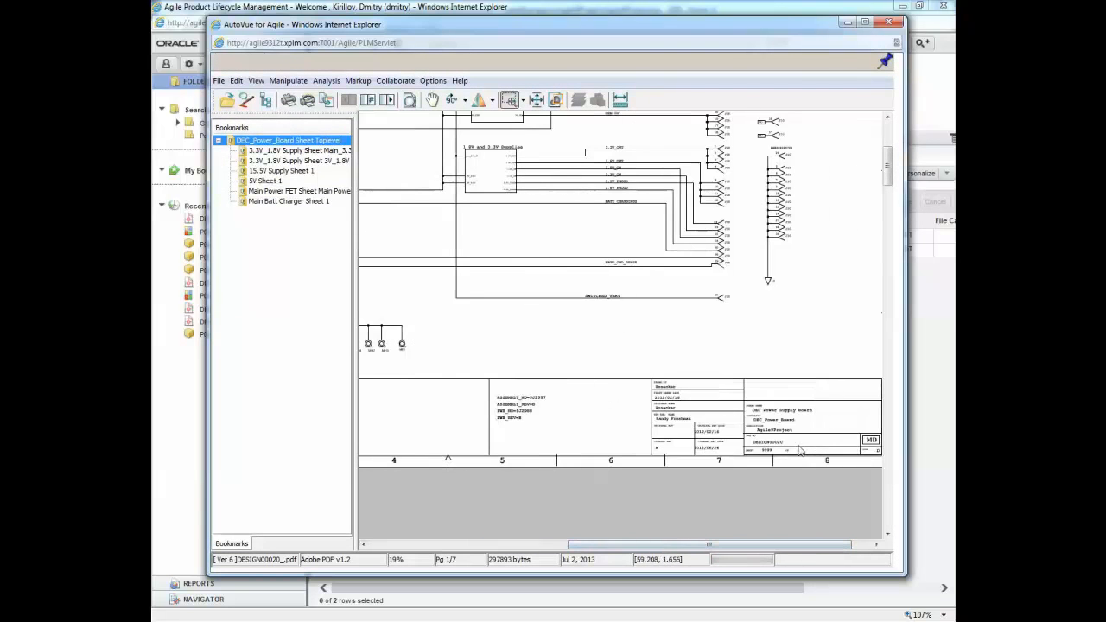
pyautogui.click(888, 22)
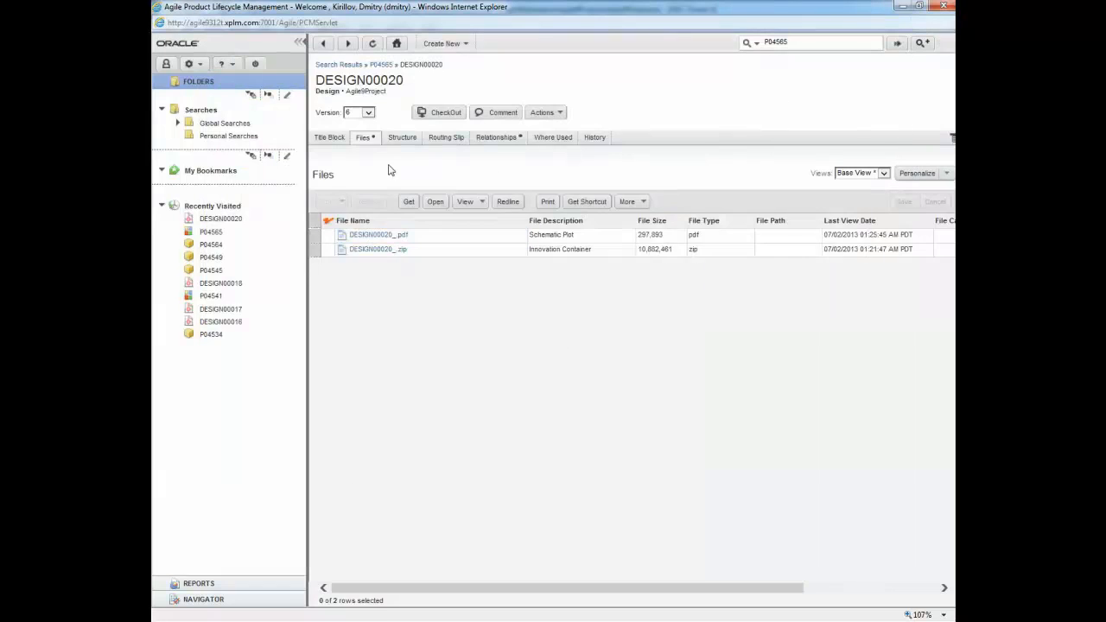
# Step: Return to P04565 and view its attached assembly and schematic plot PDFs, closing the viewer when done
pyautogui.click(323, 43)
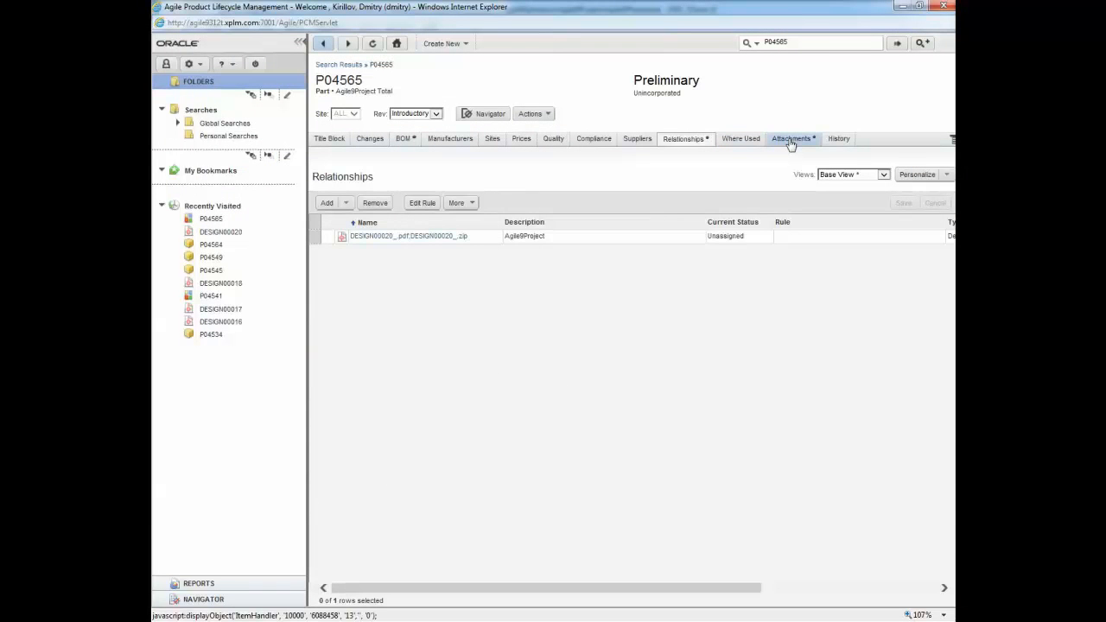
pyautogui.click(790, 139)
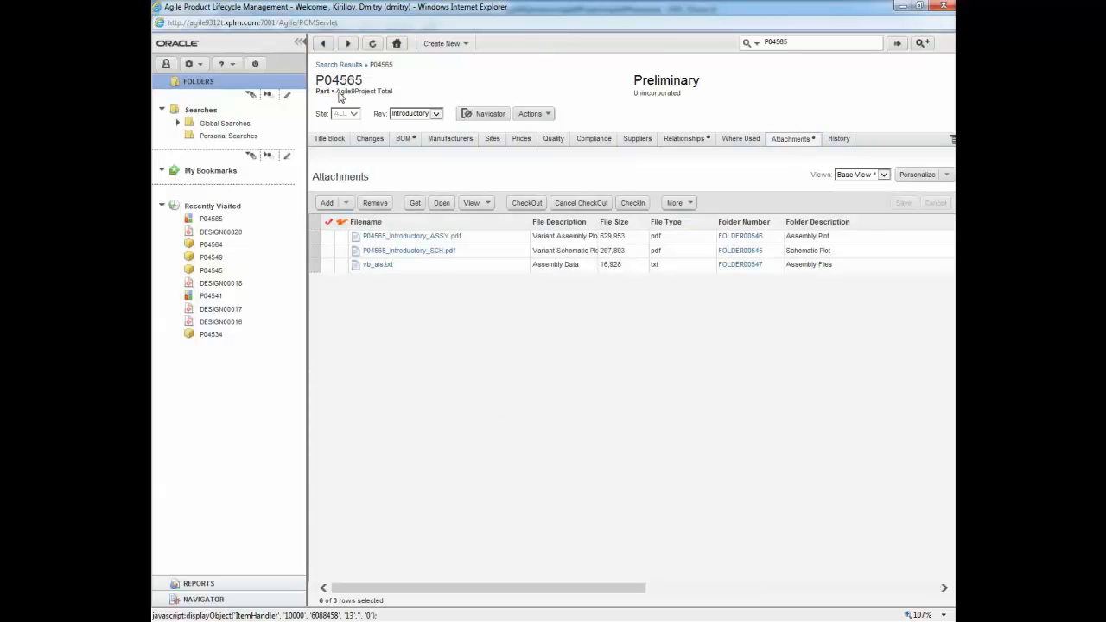
pyautogui.click(400, 241)
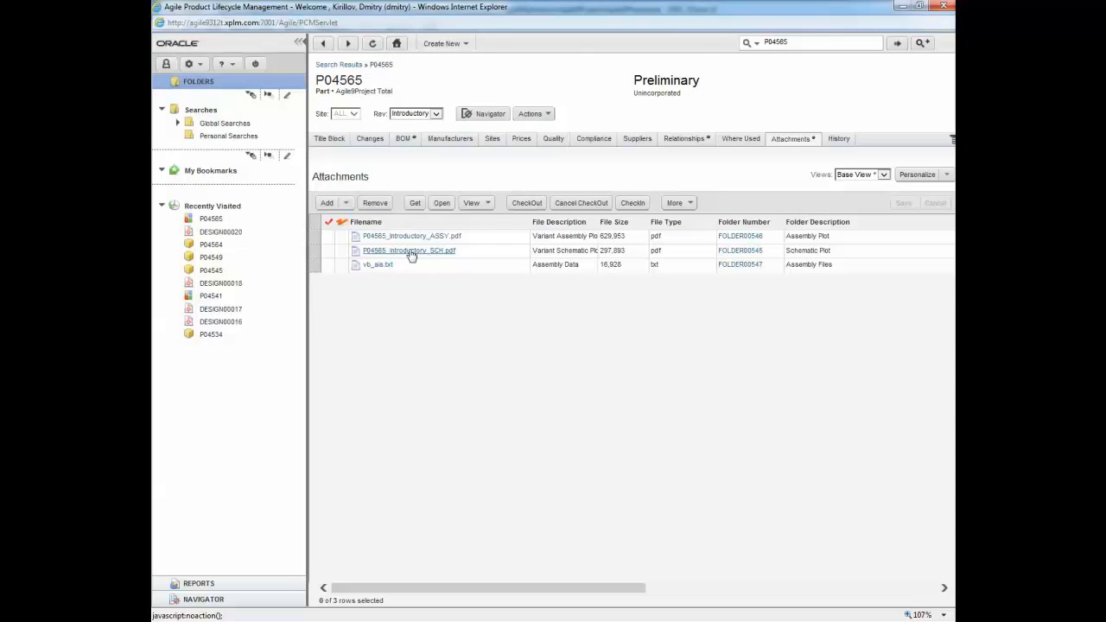
pyautogui.click(401, 251)
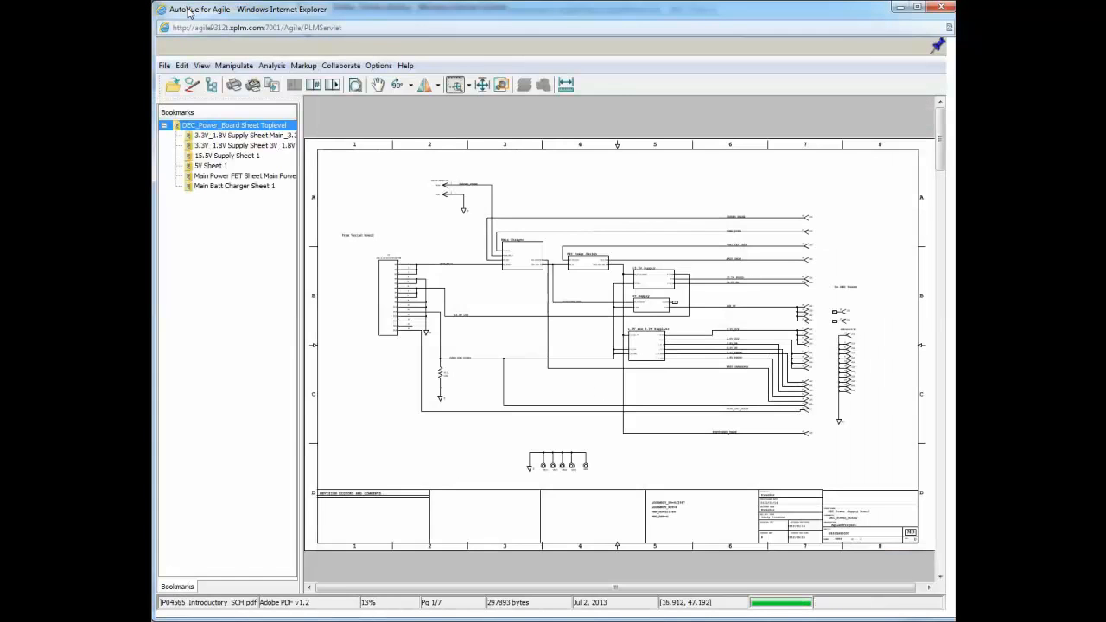
pyautogui.hotkey('alt', 'F4')
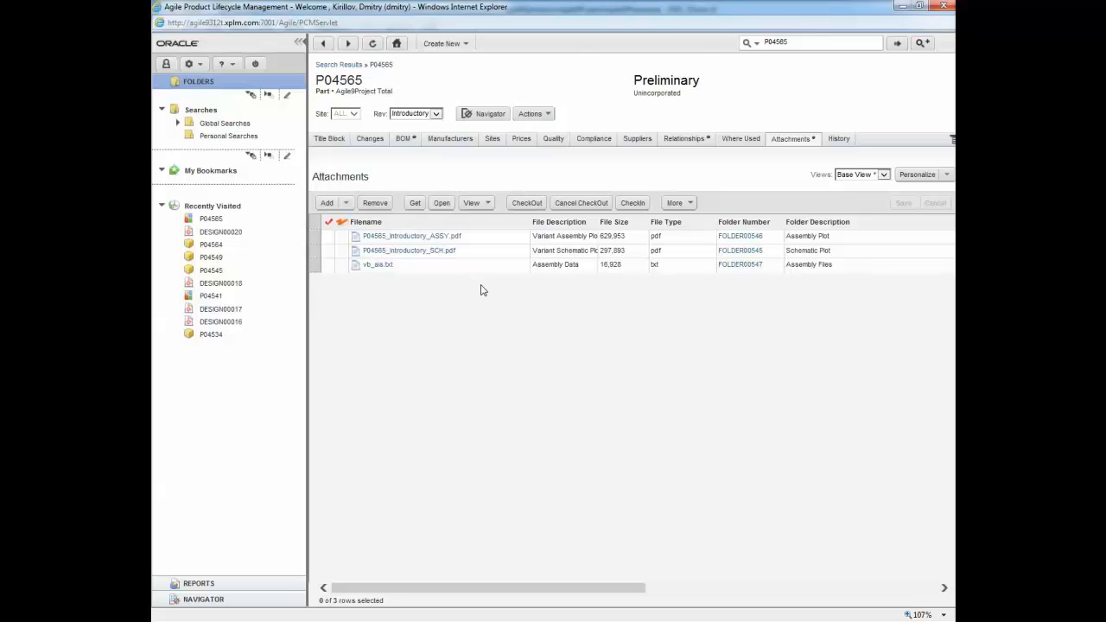
# Step: Open the Agile9Project PCB part P04564 from the assembly's BOM and check its relationships and attachments
pyautogui.click(401, 139)
pyautogui.click(444, 252)
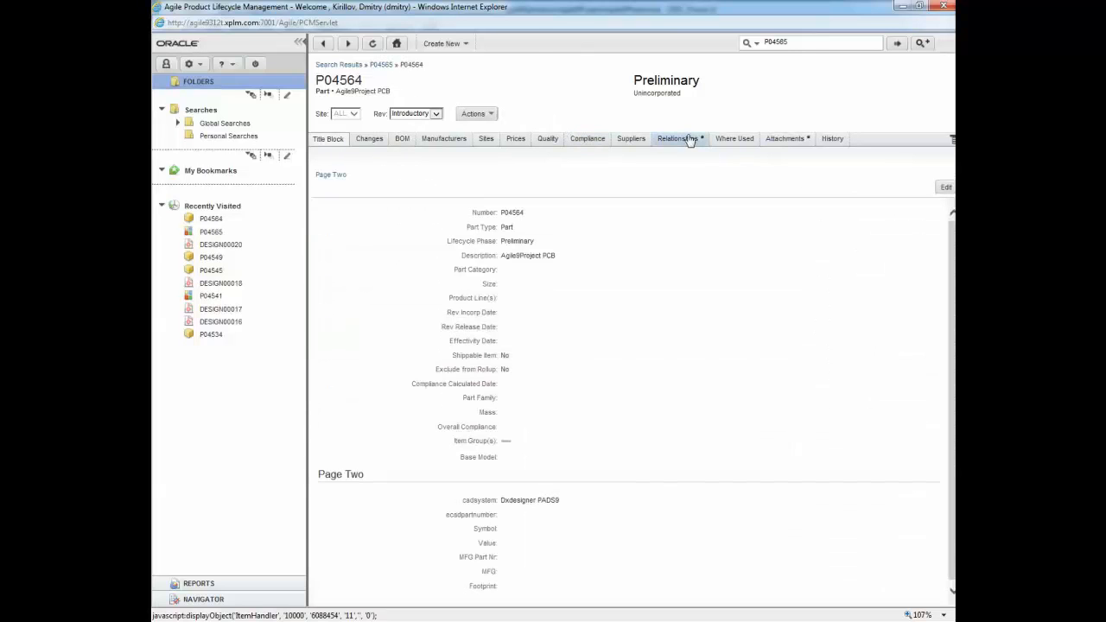
pyautogui.click(689, 139)
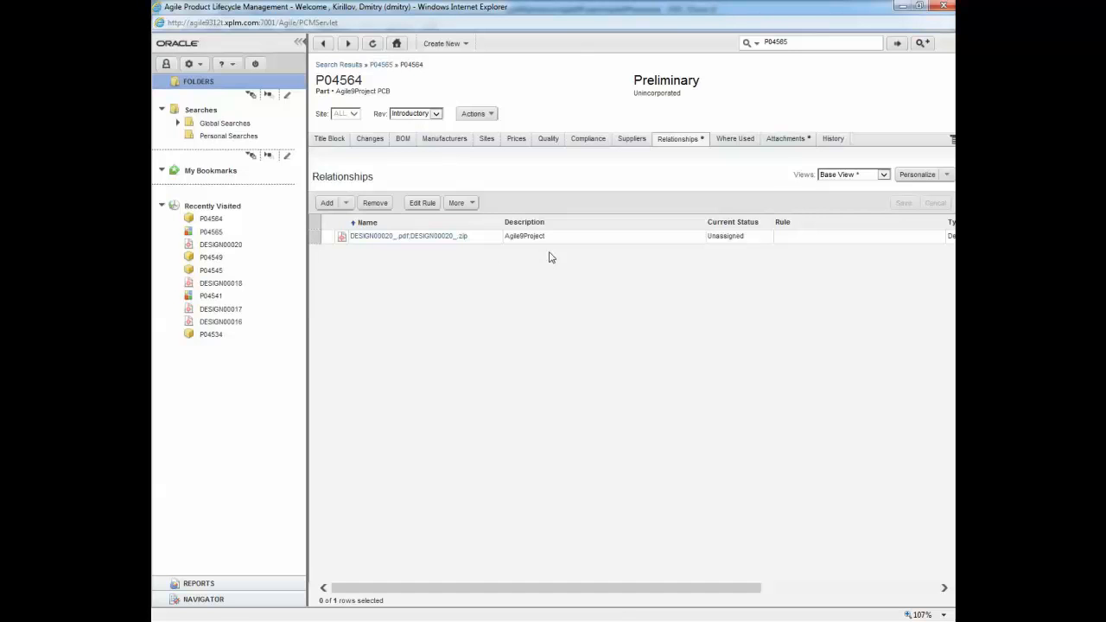
pyautogui.click(785, 140)
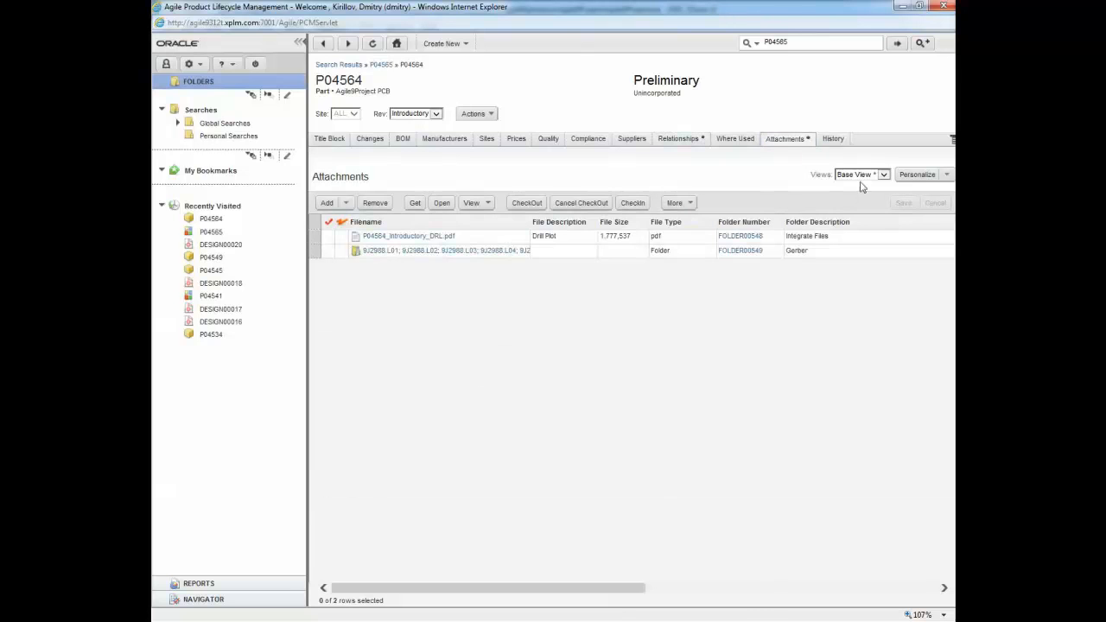
# Step: Examine the Gerber files stored in the PCB part's attachment folder FOLDER00549
pyautogui.click(743, 252)
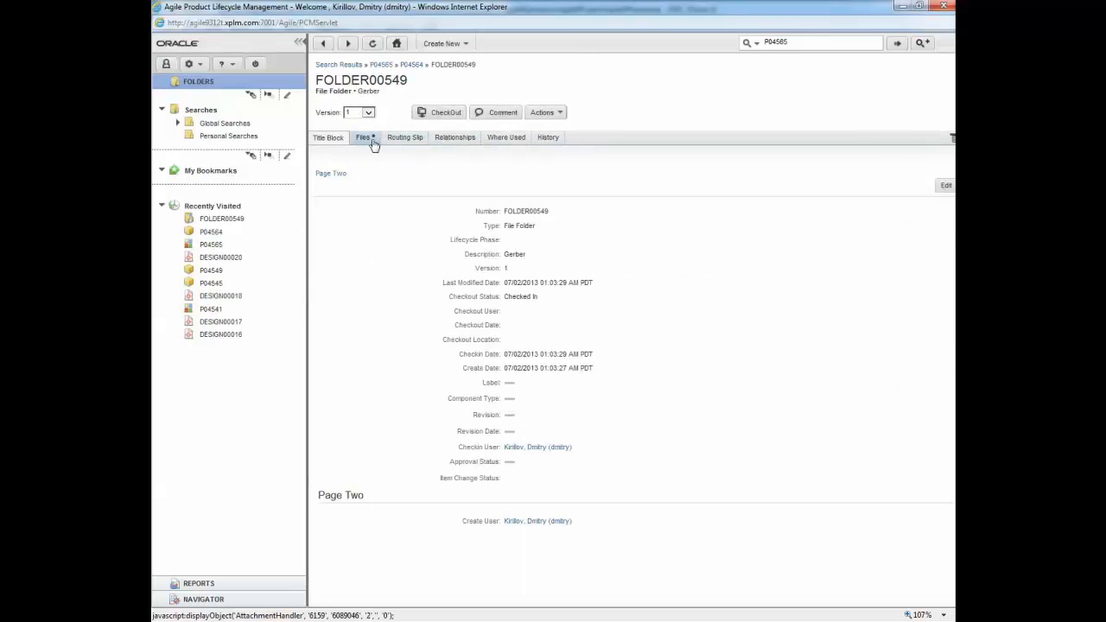
pyautogui.click(373, 143)
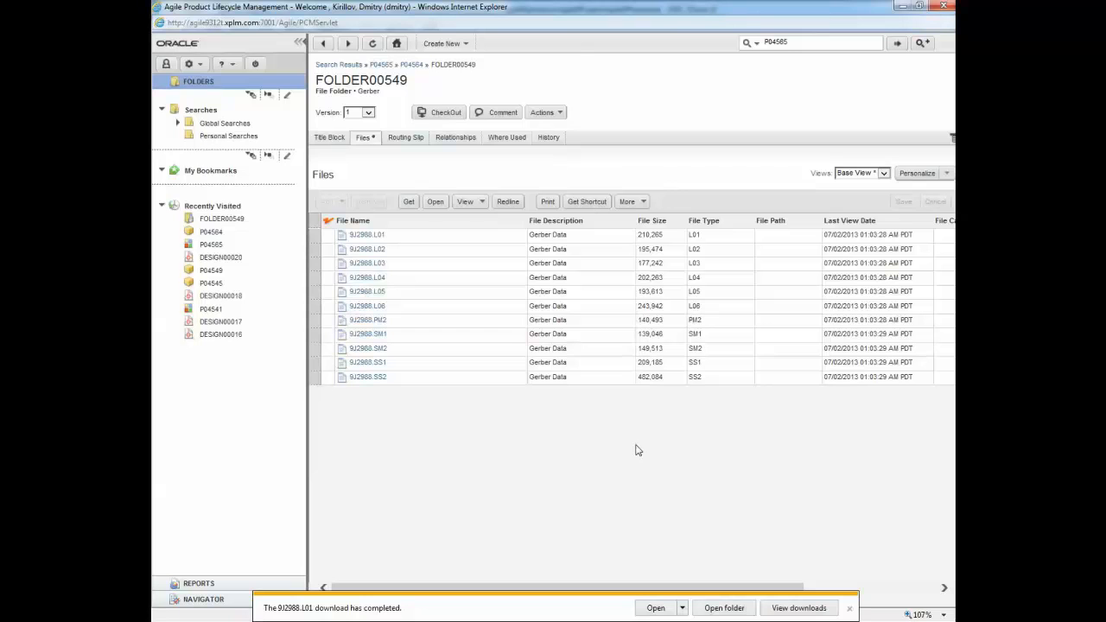
pyautogui.click(322, 44)
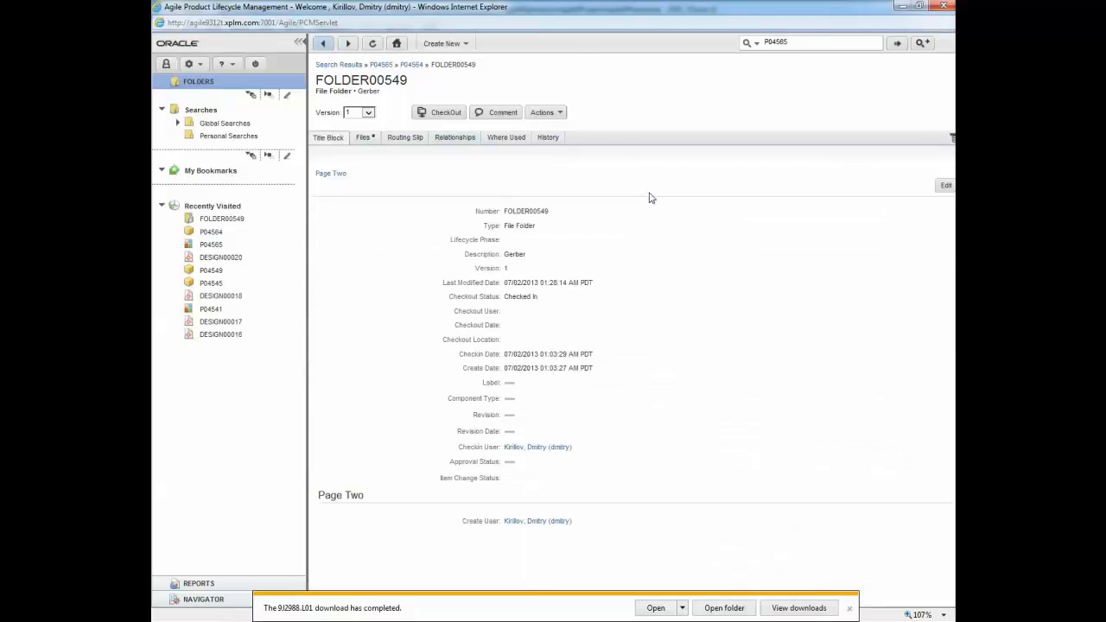
pyautogui.click(364, 138)
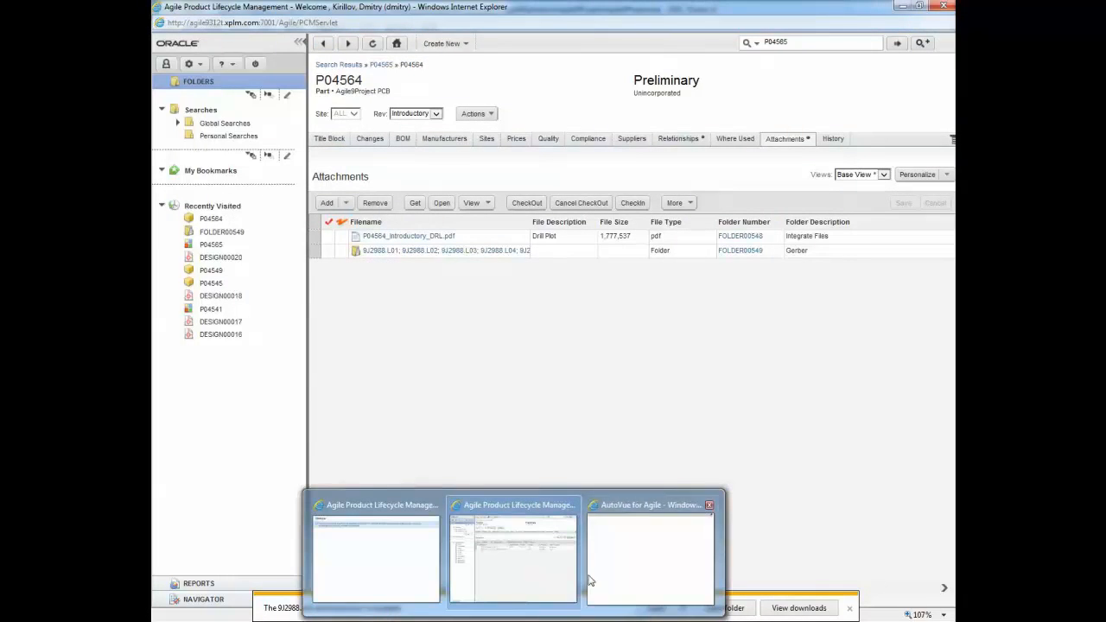
pyautogui.click(591, 577)
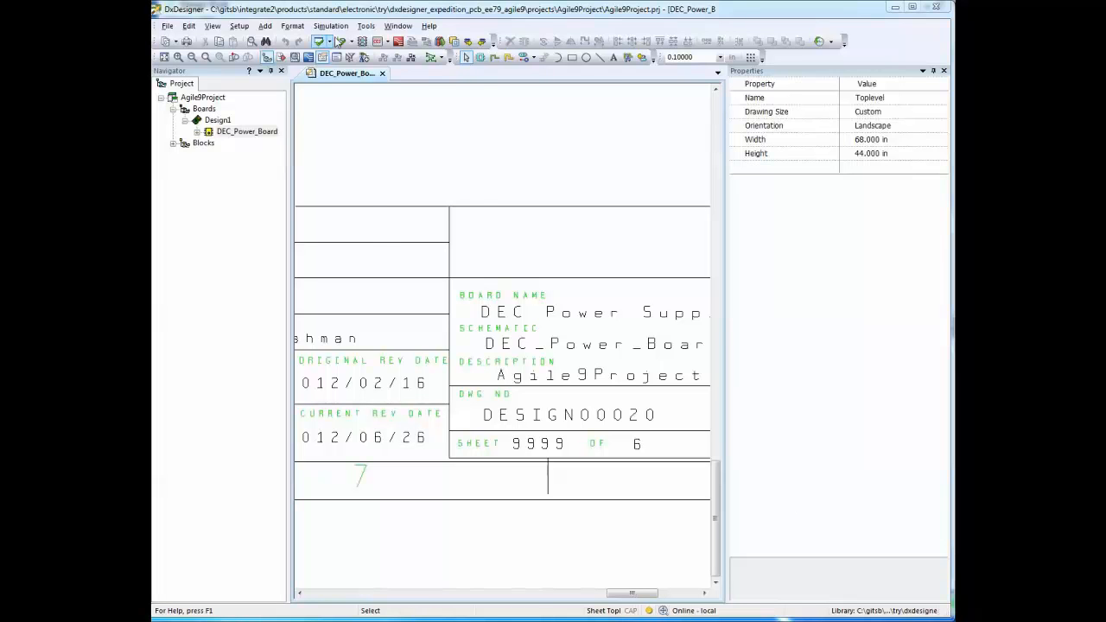
# Step: Start library part synchronization from DxDesigner and load the items of the Capacitor class
pyautogui.click(366, 26)
pyautogui.click(388, 373)
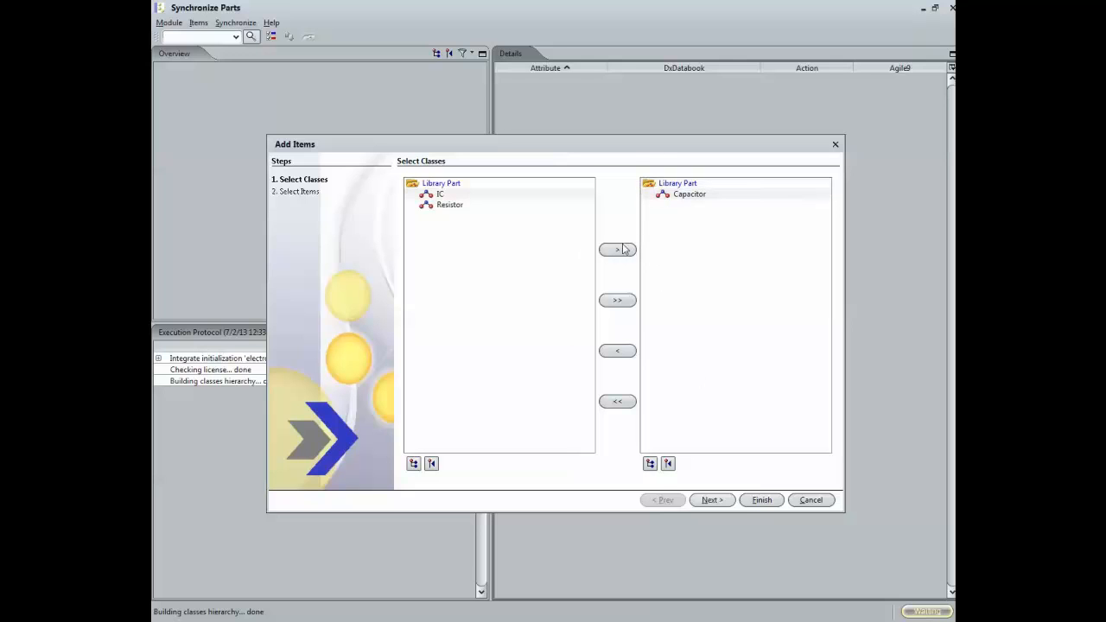
pyautogui.click(710, 501)
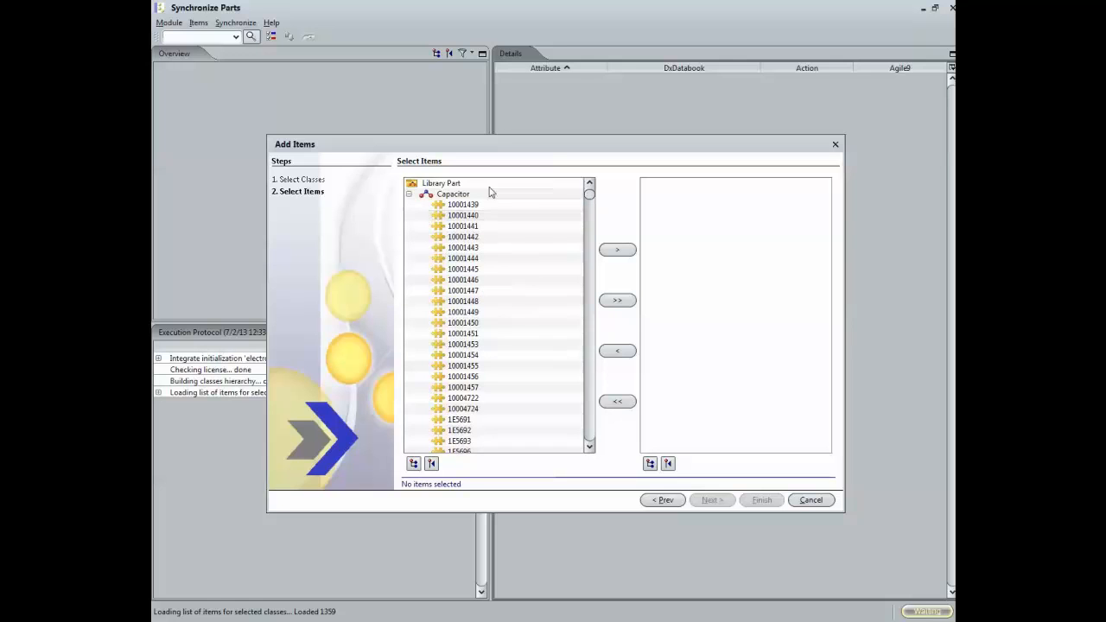
# Step: Add capacitors P04545 and 7E8930 to the items selected for synchronization
pyautogui.moveTo(590, 196); pyautogui.dragTo(589, 436)
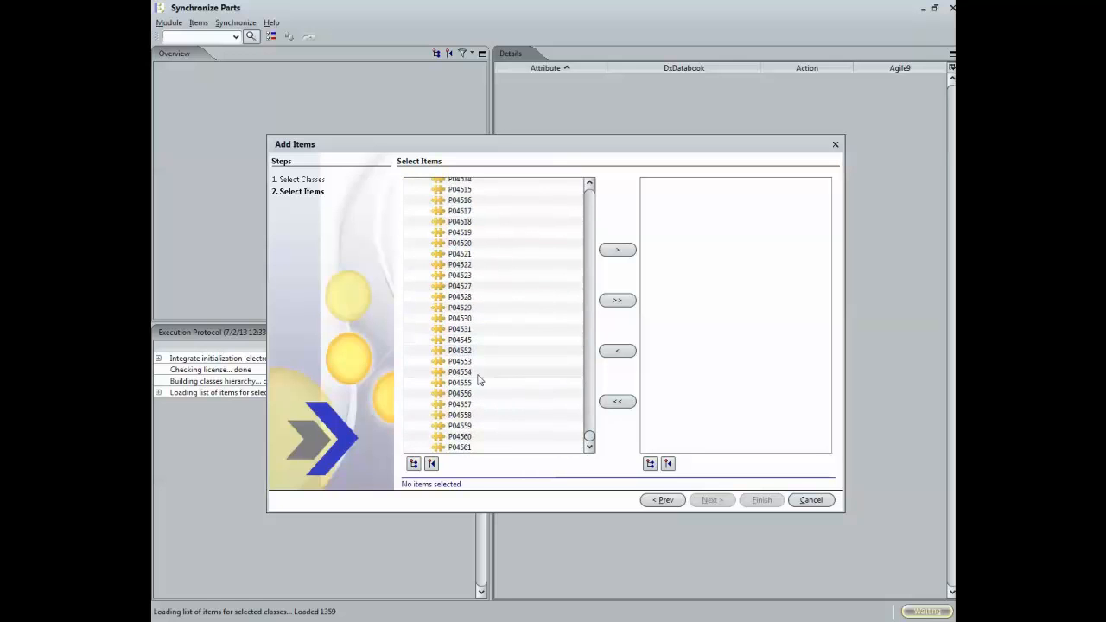
pyautogui.click(473, 343)
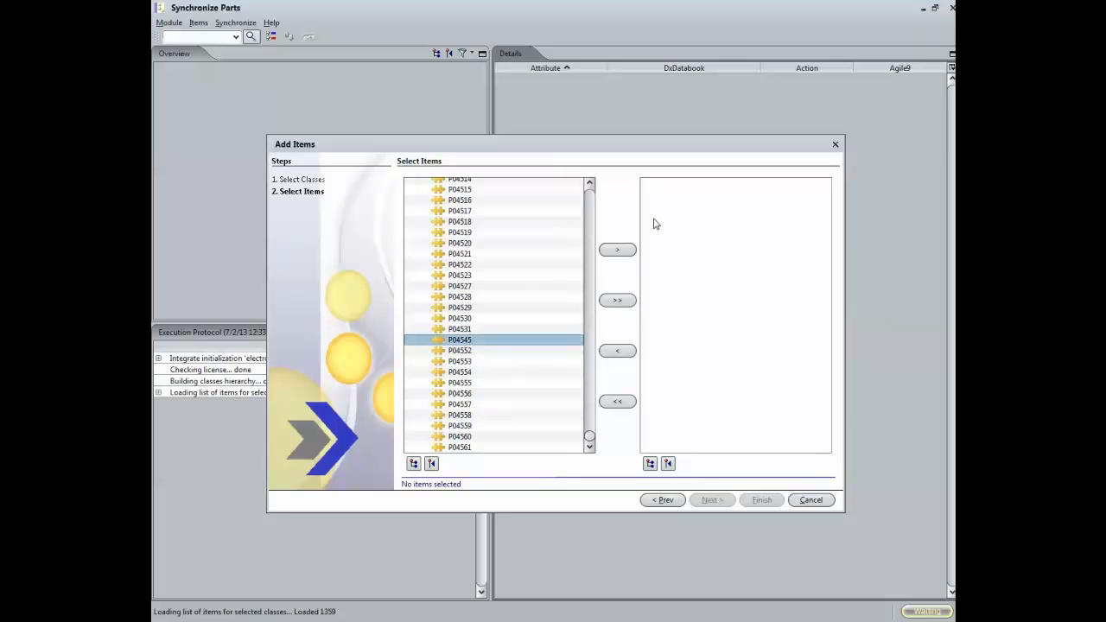
pyautogui.click(617, 250)
pyautogui.scroll(10, 456, 298)
pyautogui.scroll(5, 456, 298)
pyautogui.click(463, 248)
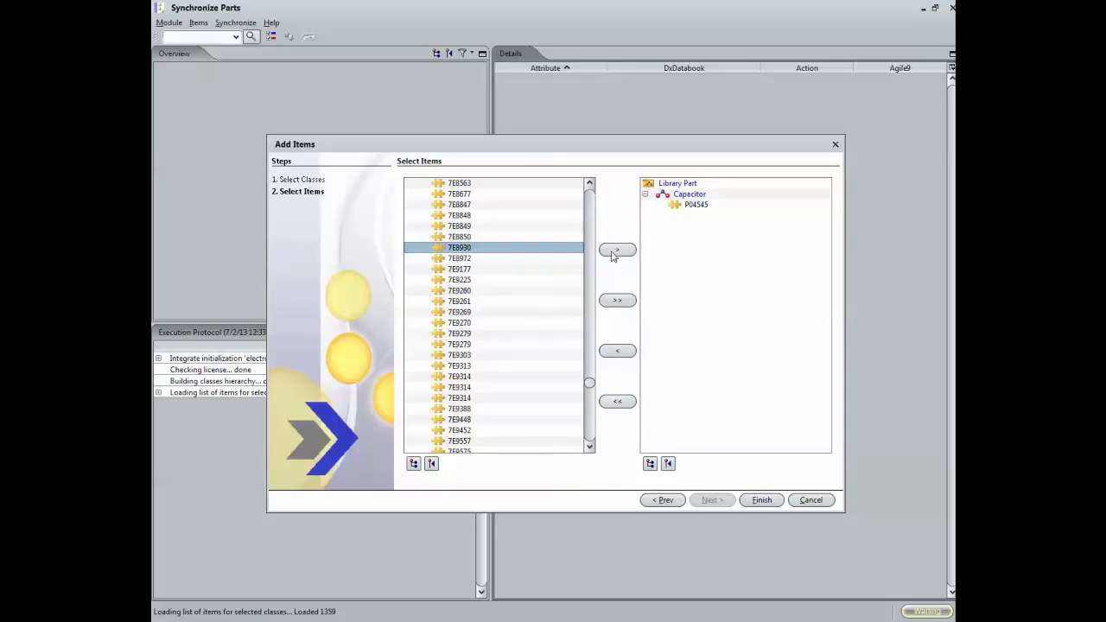
pyautogui.click(615, 250)
# Step: Add capacitors 4B4496 and 237923 to the selection and finish adding items
pyautogui.scroll(10, 545, 346)
pyautogui.click(518, 248)
pyautogui.click(617, 250)
pyautogui.scroll(8, 592, 260)
pyautogui.scroll(10, 592, 259)
pyautogui.click(458, 204)
pyautogui.click(617, 250)
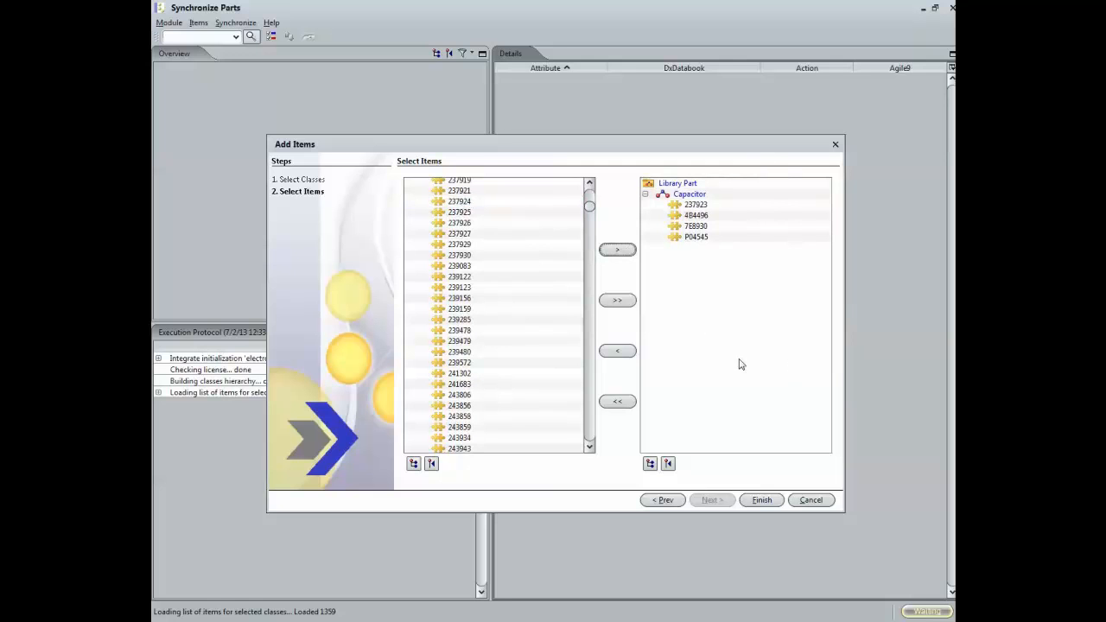
pyautogui.click(763, 500)
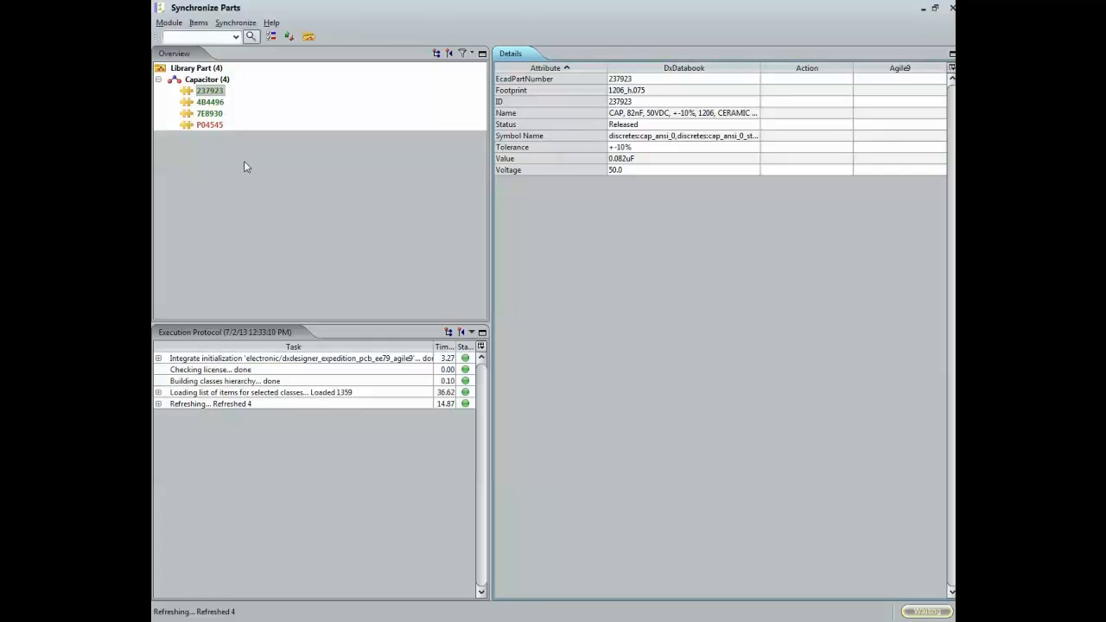
# Step: Review the attributes of capacitor P04545 and synchronize it from Agile into DxDatabook, widening the details view
pyautogui.click(216, 126)
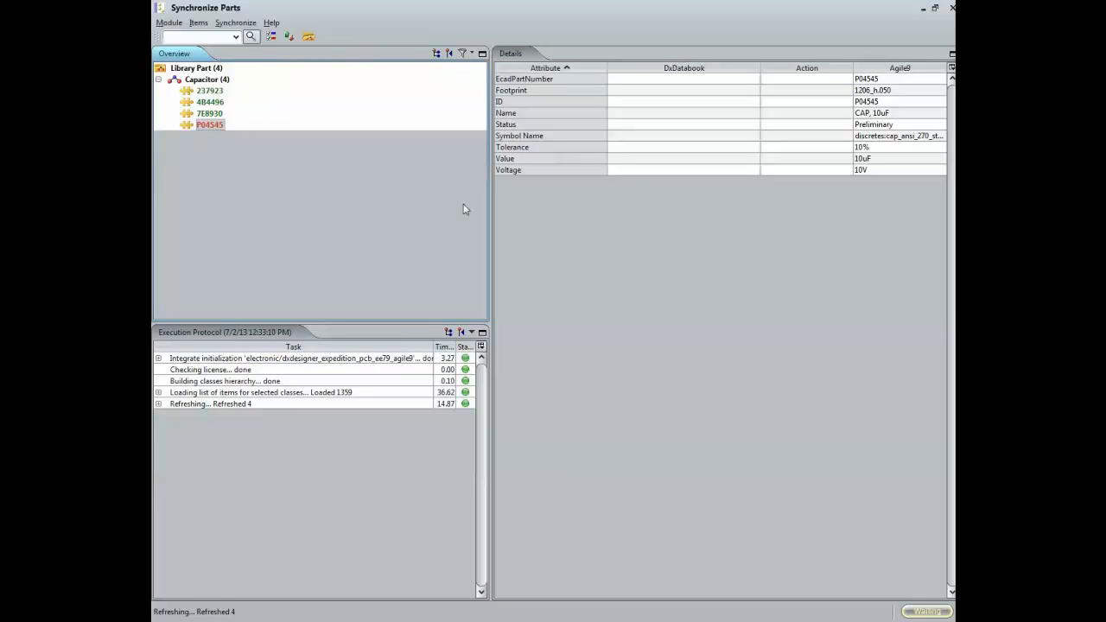
pyautogui.moveTo(489, 210); pyautogui.dragTo(404, 210)
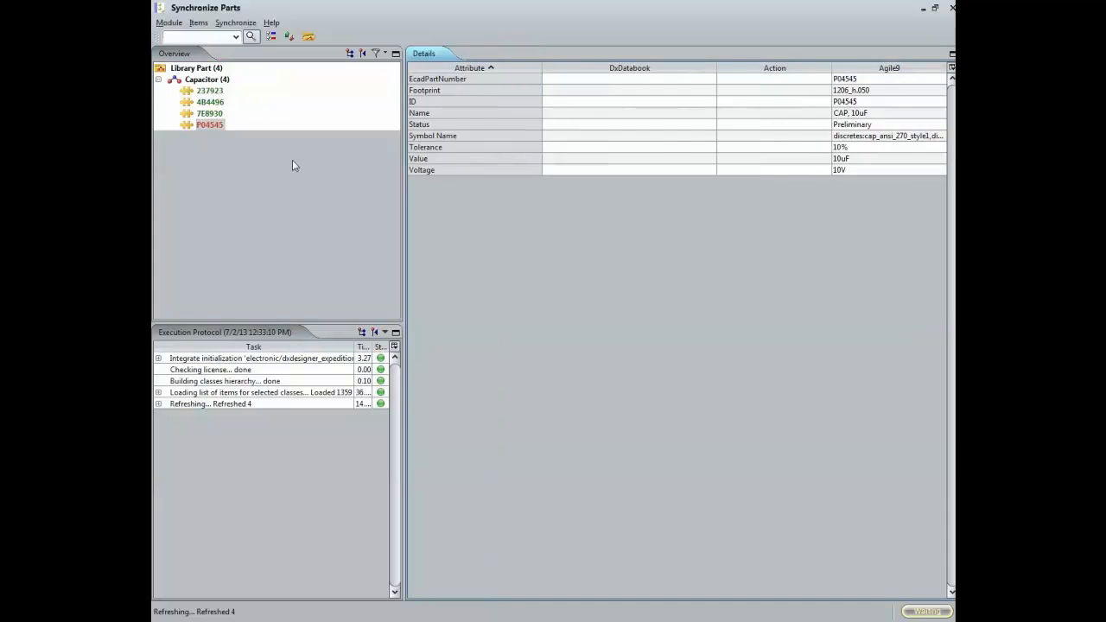
pyautogui.rightClick(213, 124)
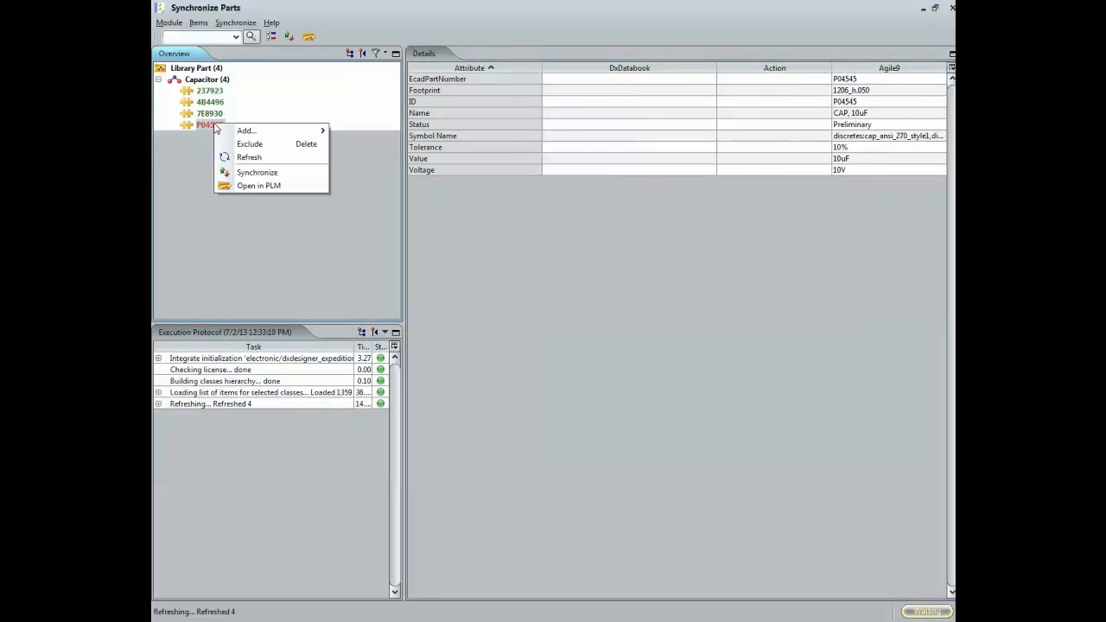
pyautogui.click(257, 173)
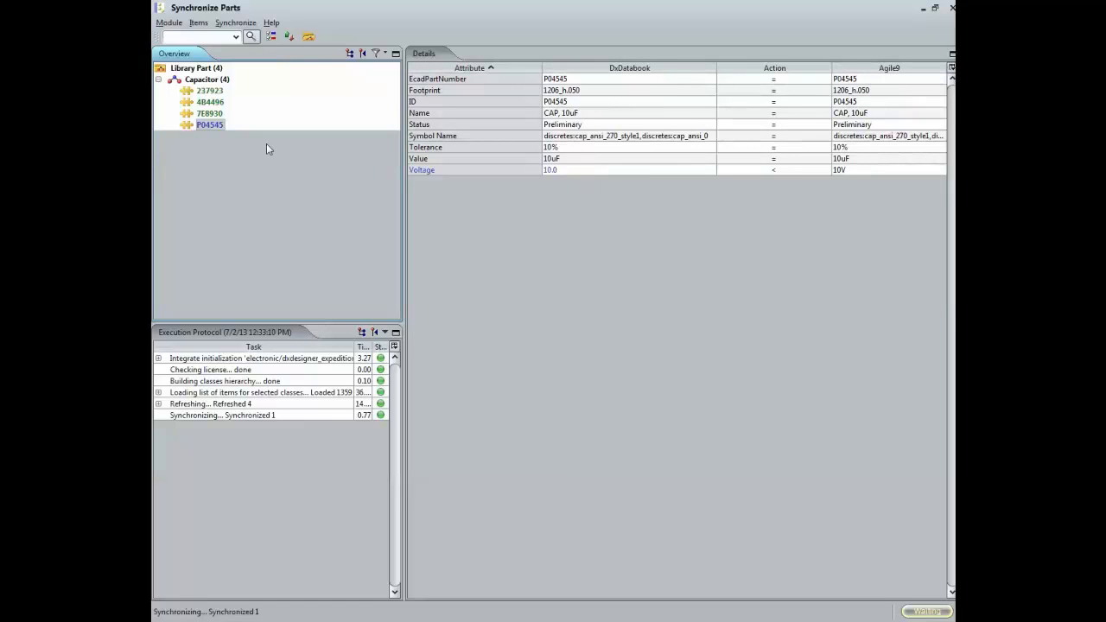
# Step: Review the attributes of capacitor 4B4496 and synchronize it from DxDatabook to Agile, giving the details more room
pyautogui.click(210, 102)
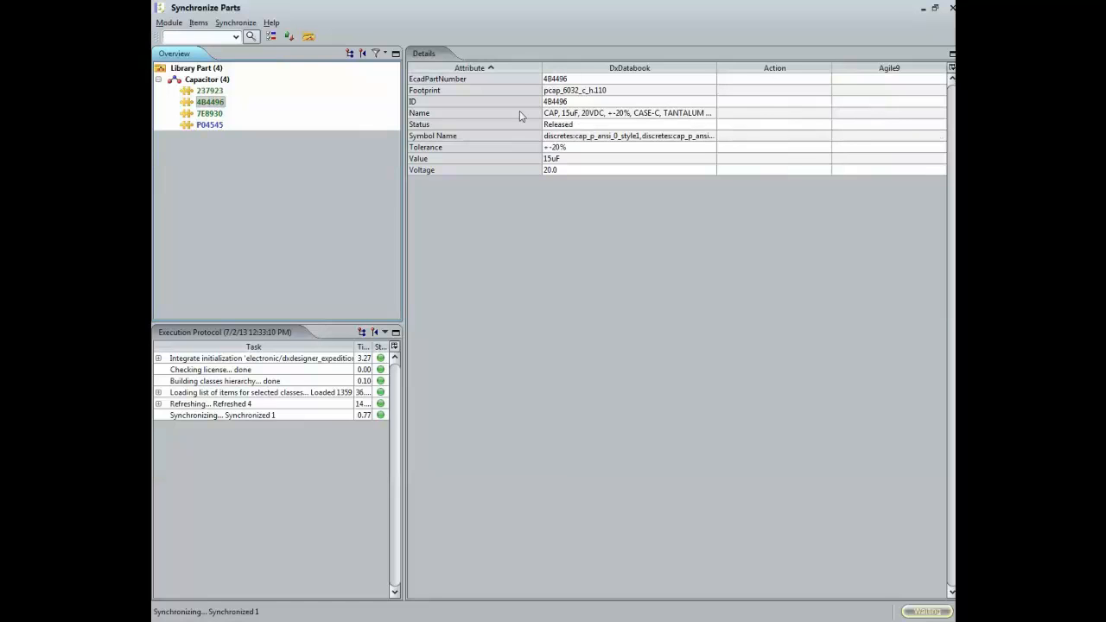
pyautogui.moveTo(404, 178); pyautogui.dragTo(346, 178)
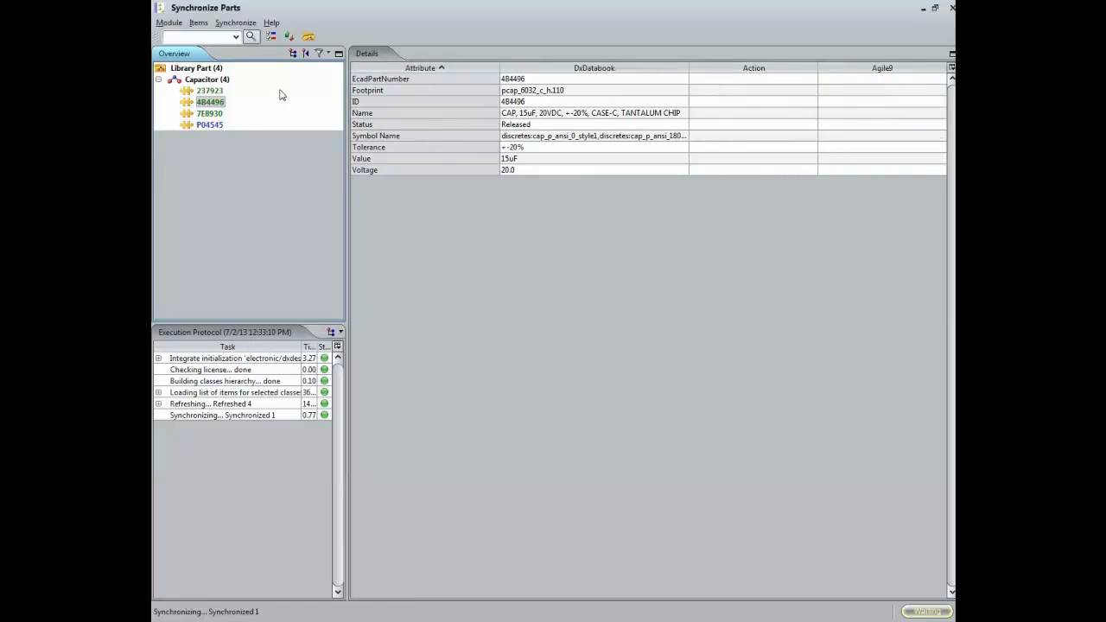
pyautogui.rightClick(211, 104)
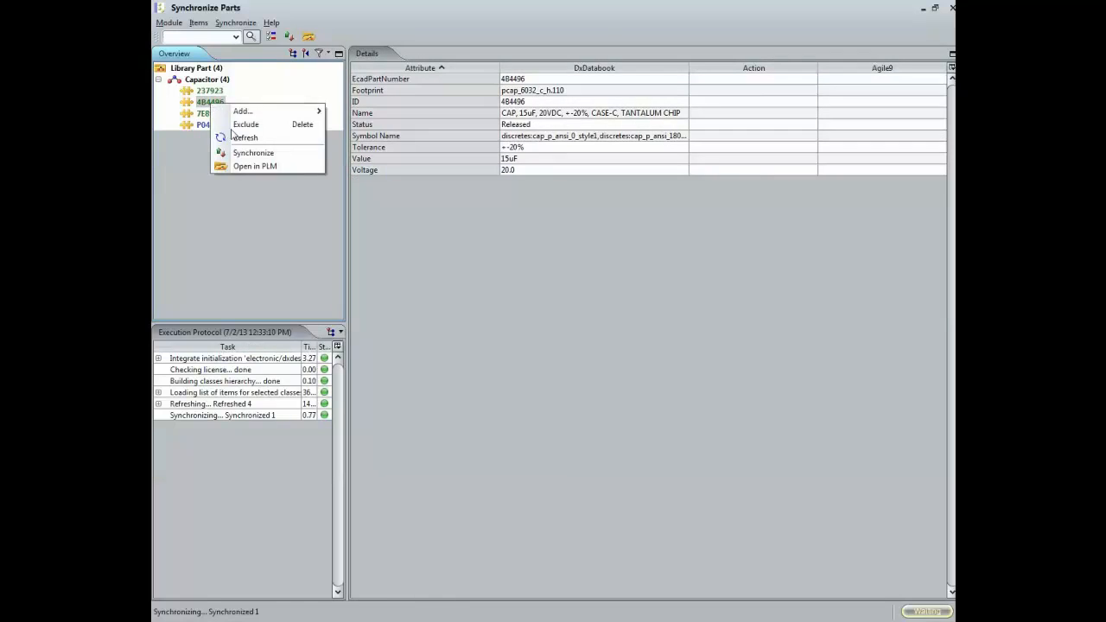
pyautogui.click(265, 154)
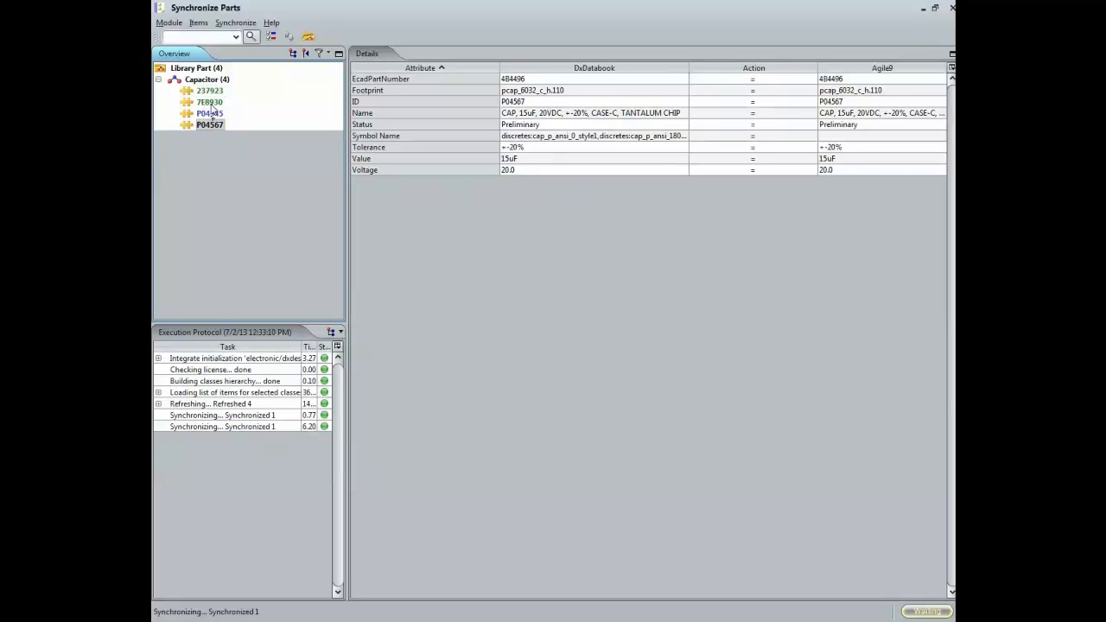
# Step: Compare the ID and Status attributes of the newly synchronized 15uF capacitor between DxDatabook and Agile9
pyautogui.click(500, 101)
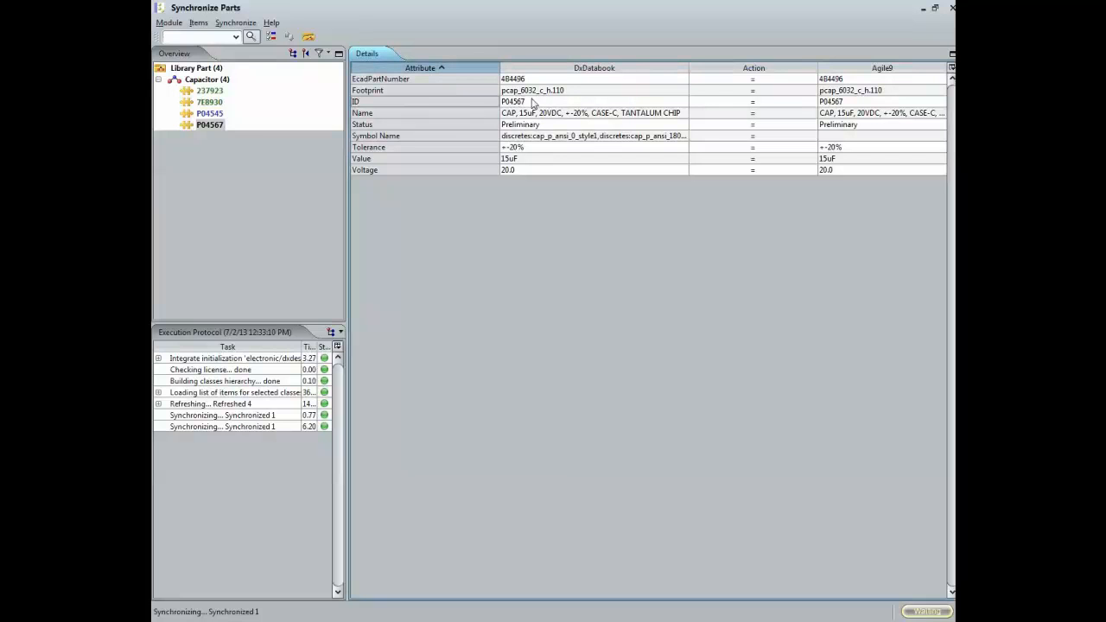
pyautogui.click(854, 103)
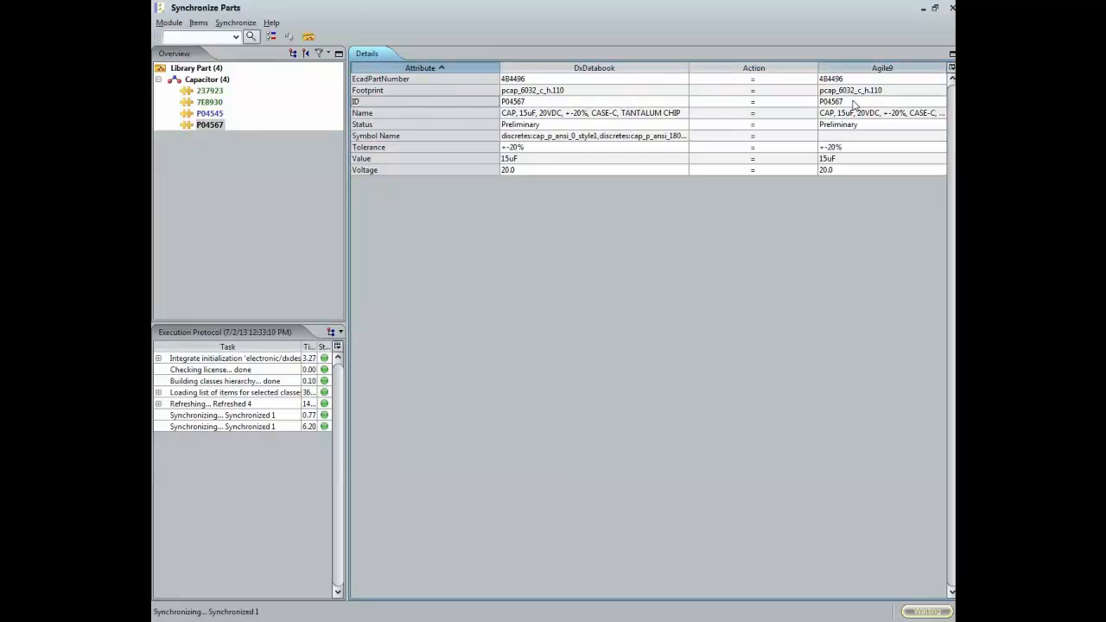
pyautogui.click(387, 124)
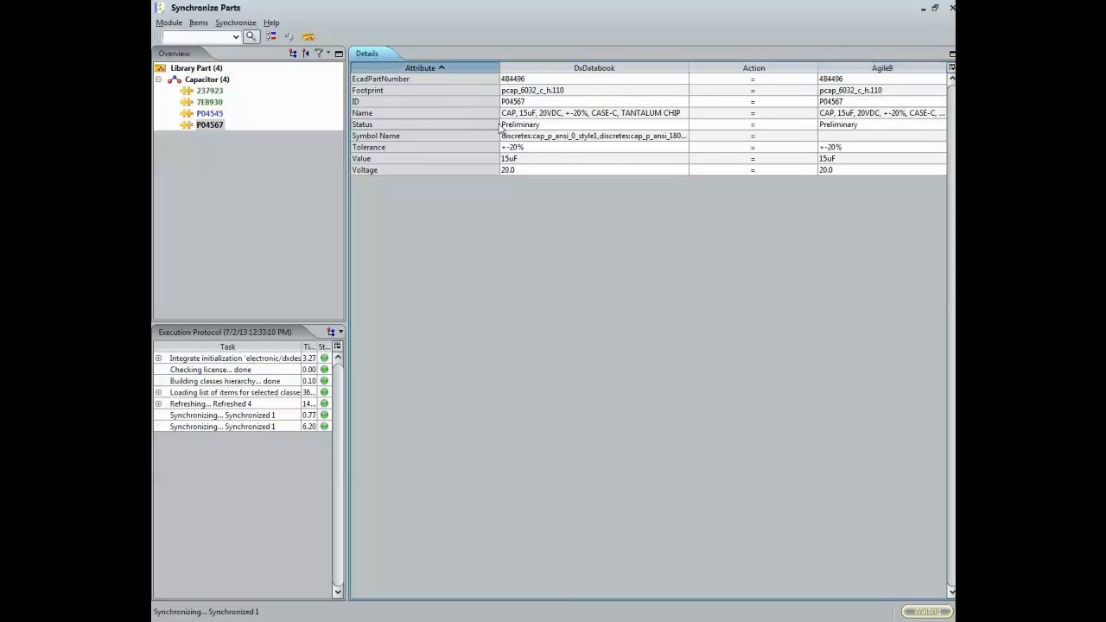
pyautogui.click(860, 126)
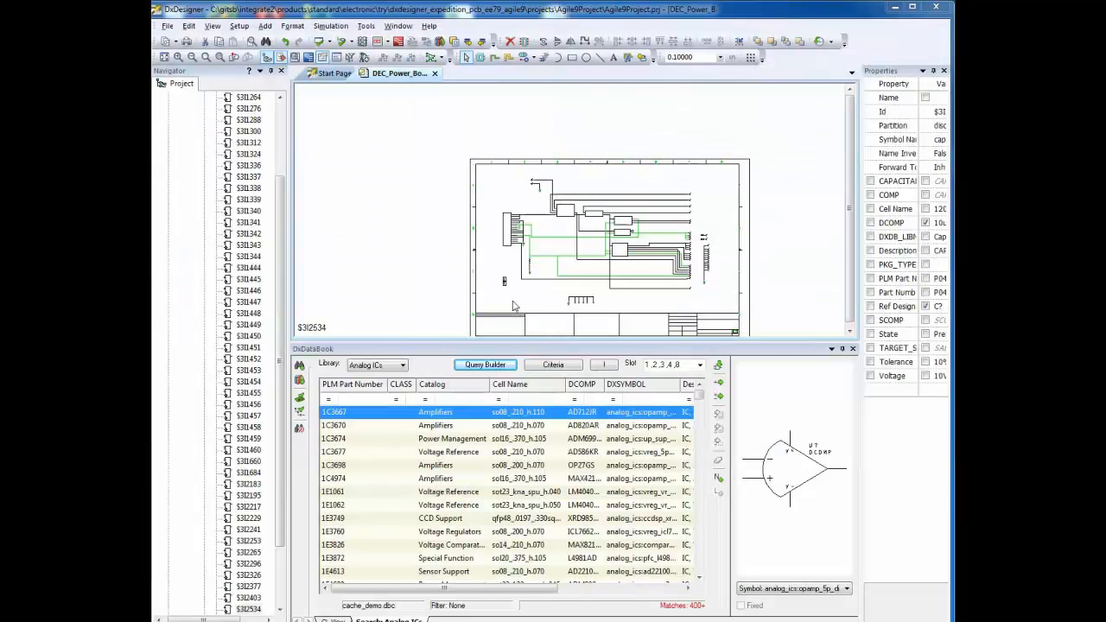
# Step: In DxDesigner, search the DxDataBook Capacitors library for PLM part numbers like P* and review the attributes of the listed parts
pyautogui.click(378, 365)
pyautogui.click(367, 385)
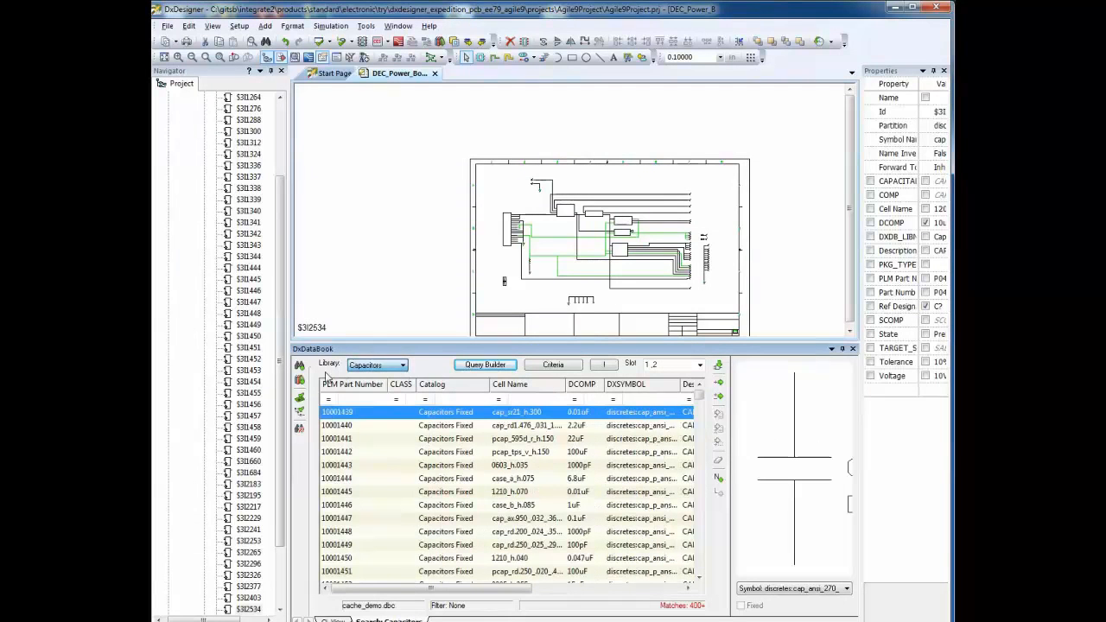
pyautogui.click(372, 401)
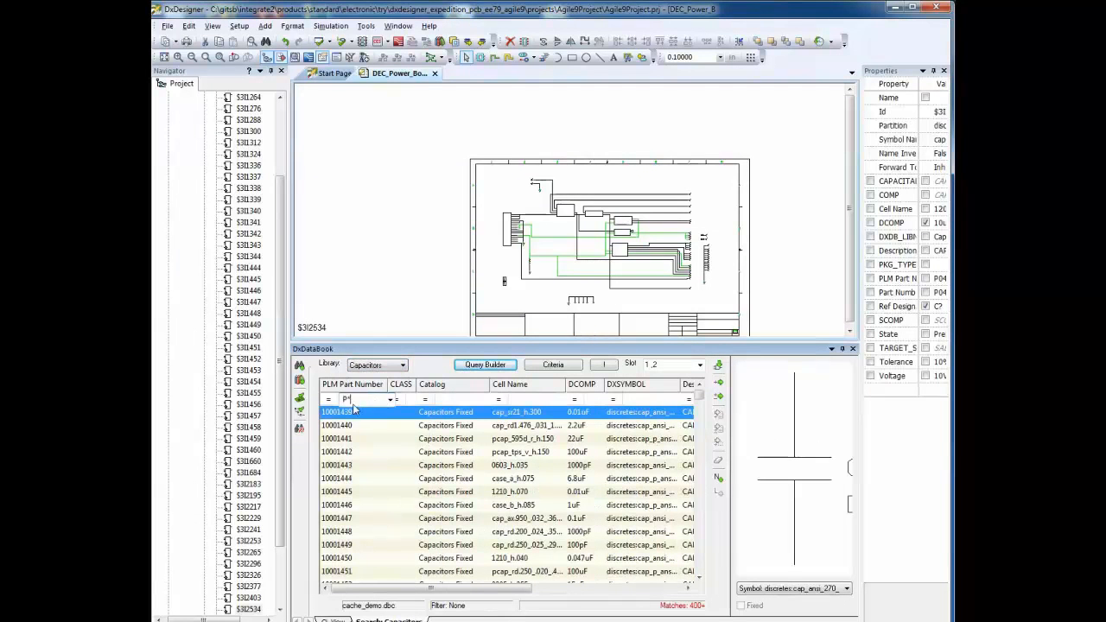
pyautogui.write('P*')
pyautogui.click(331, 401)
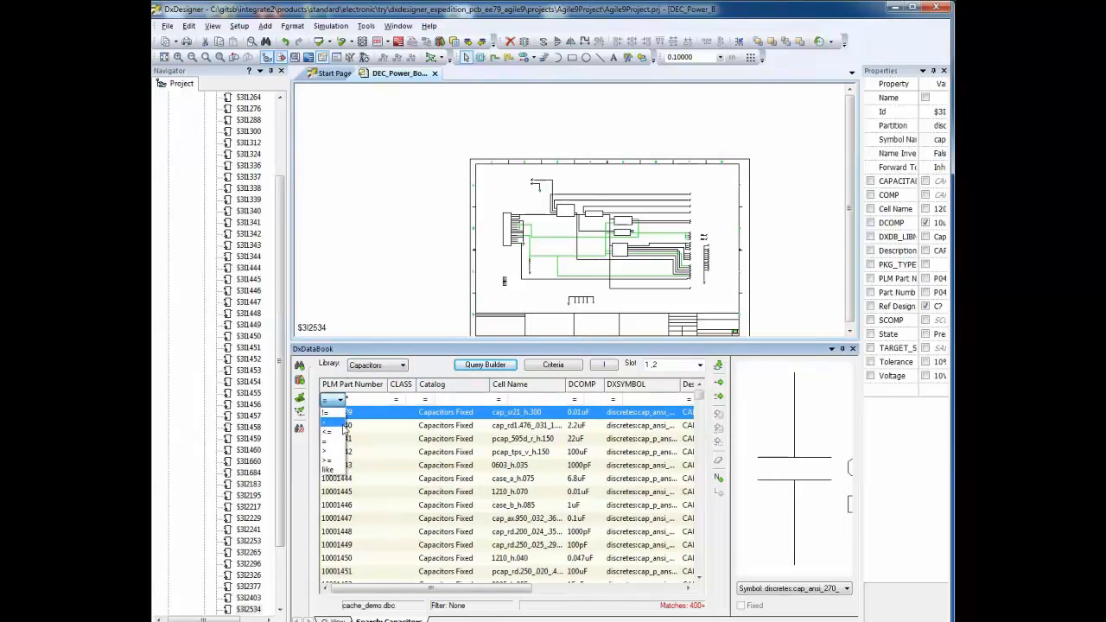
pyautogui.click(336, 471)
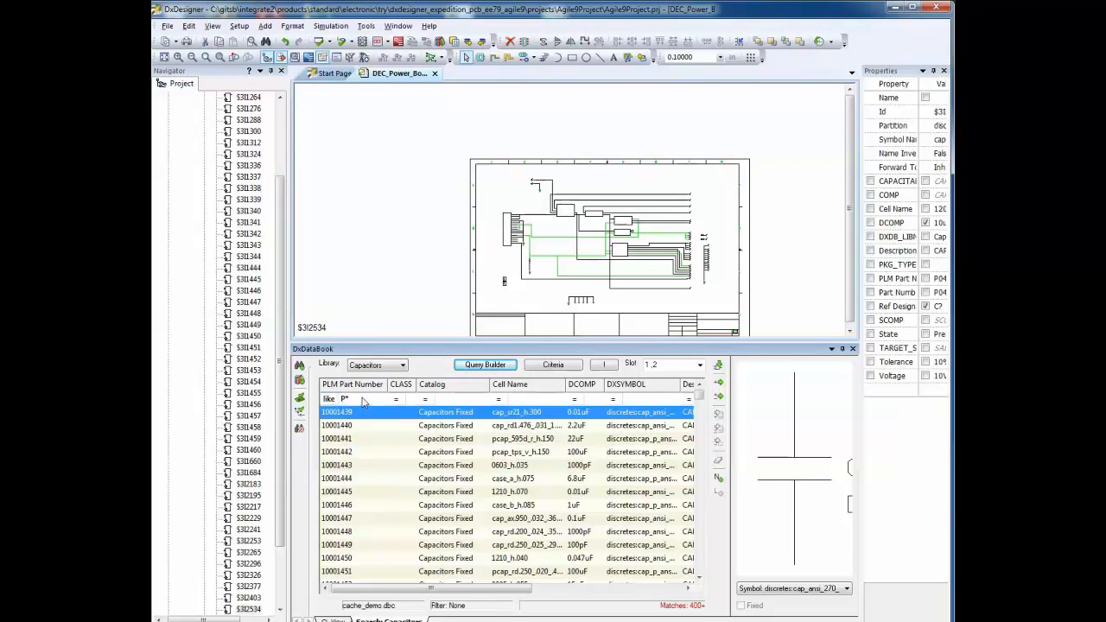
pyautogui.click(361, 400)
pyautogui.press('Return')
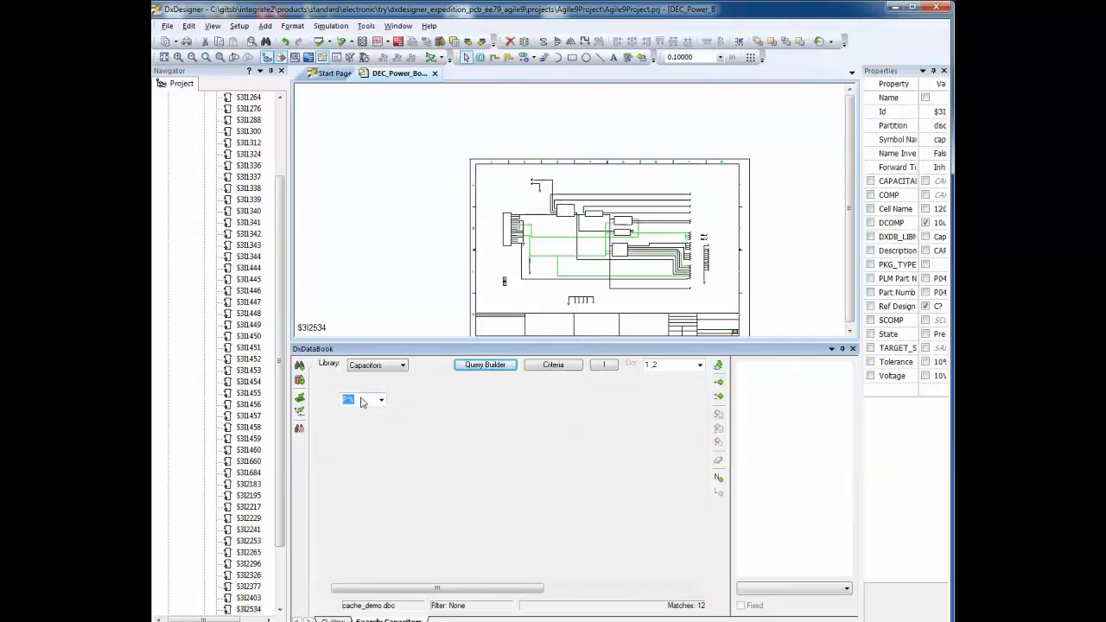
pyautogui.click(366, 418)
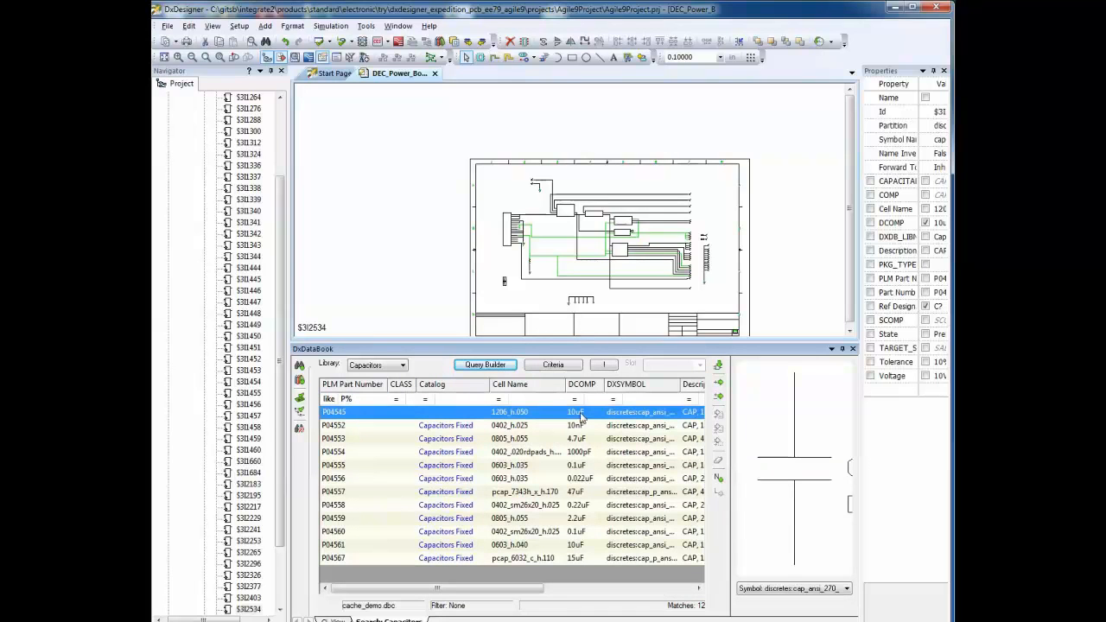
pyautogui.moveTo(528, 588); pyautogui.dragTo(648, 589)
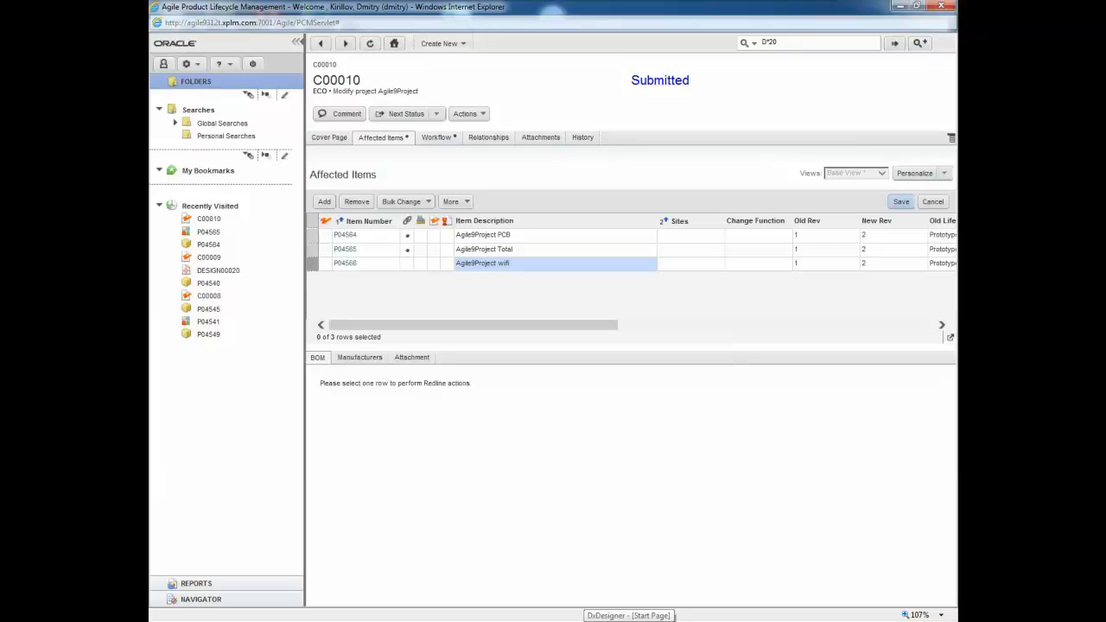
# Step: Switch from Agile to DxDesigner, launch the Redesign module and search for designs named Agile9Project
pyautogui.click(673, 616)
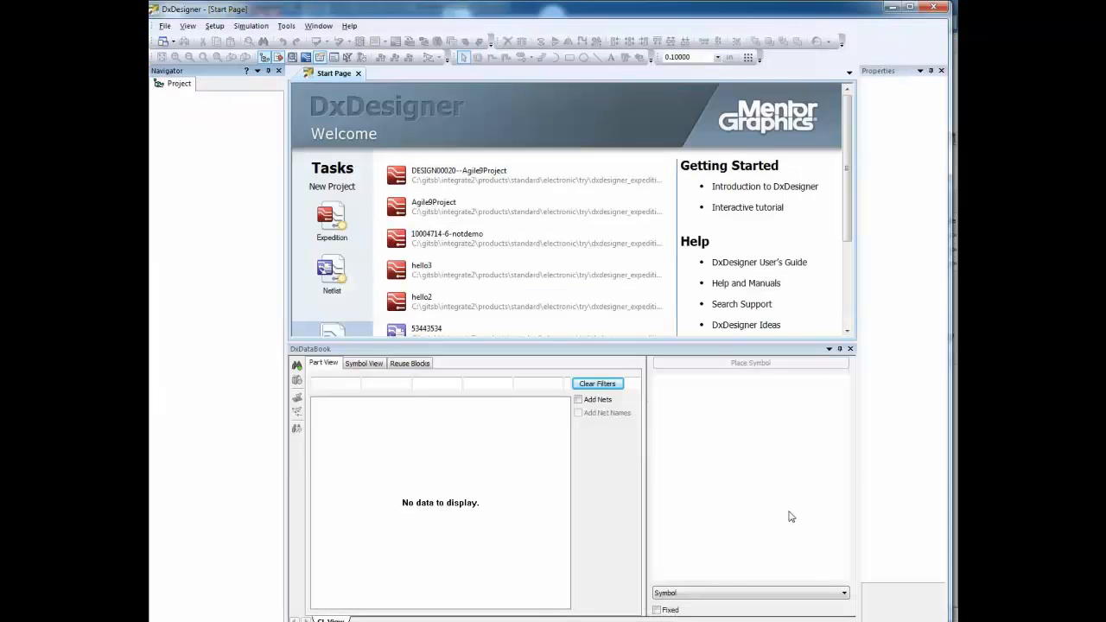
pyautogui.click(287, 26)
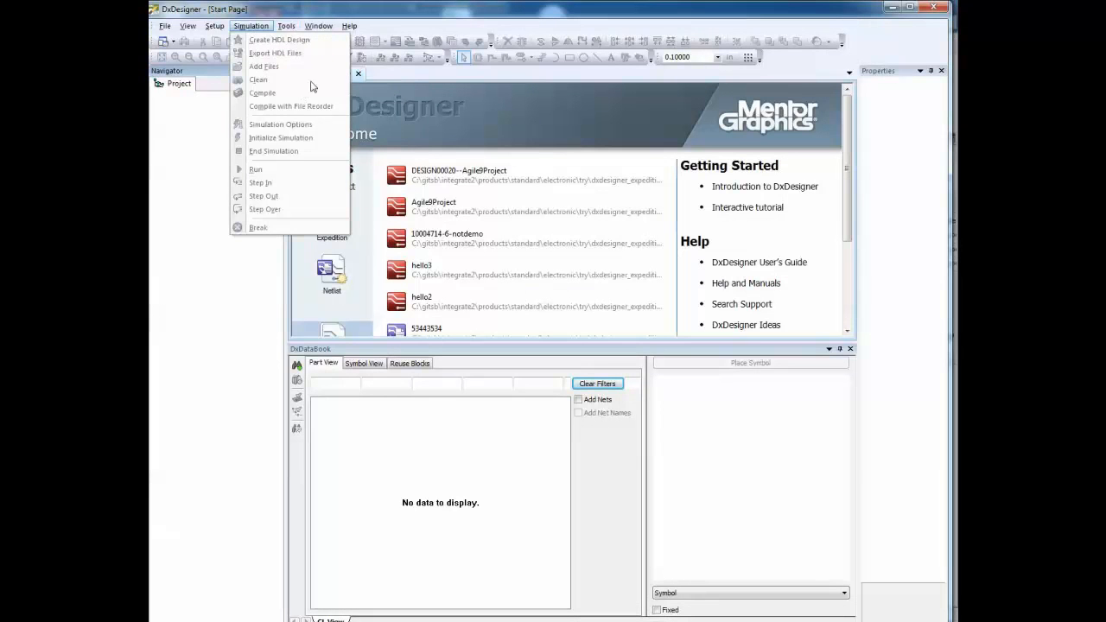
pyautogui.click(325, 129)
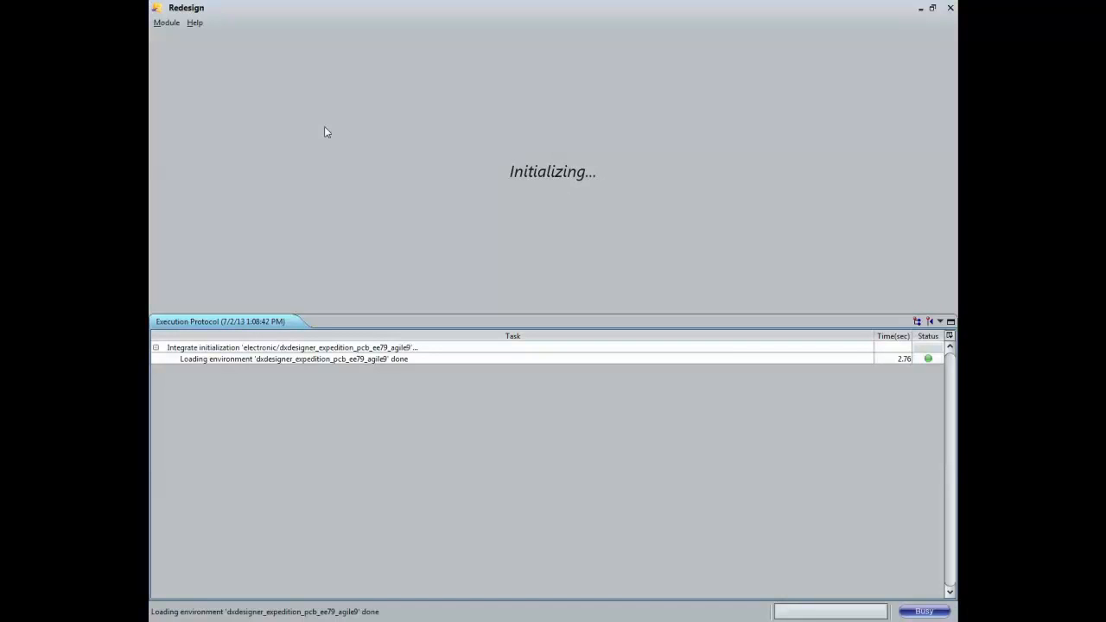
pyautogui.click(702, 42)
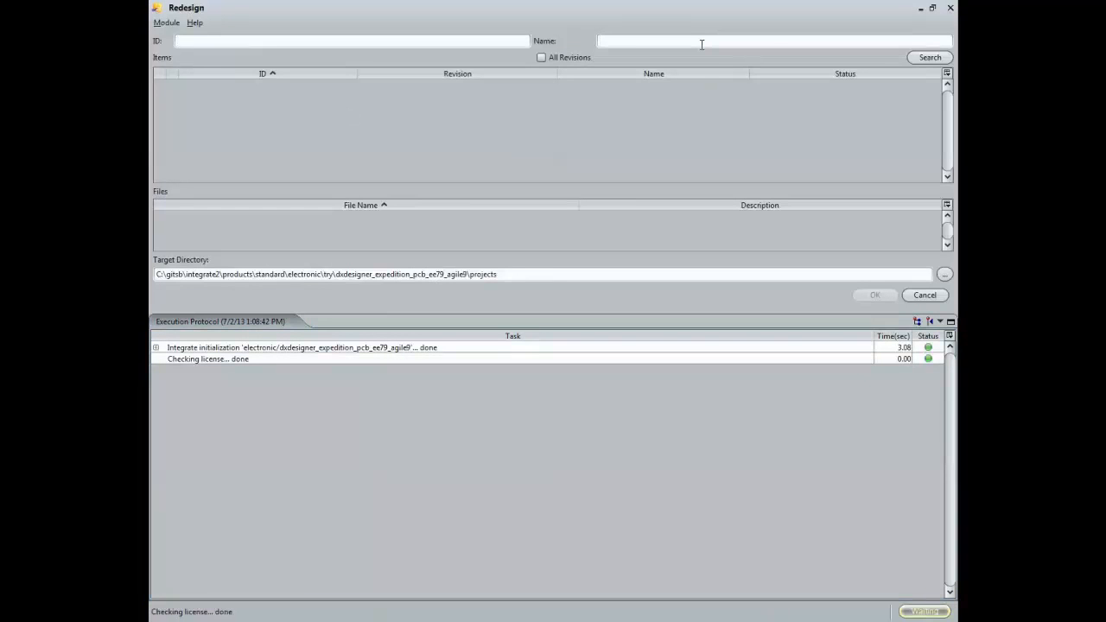
pyautogui.click(928, 57)
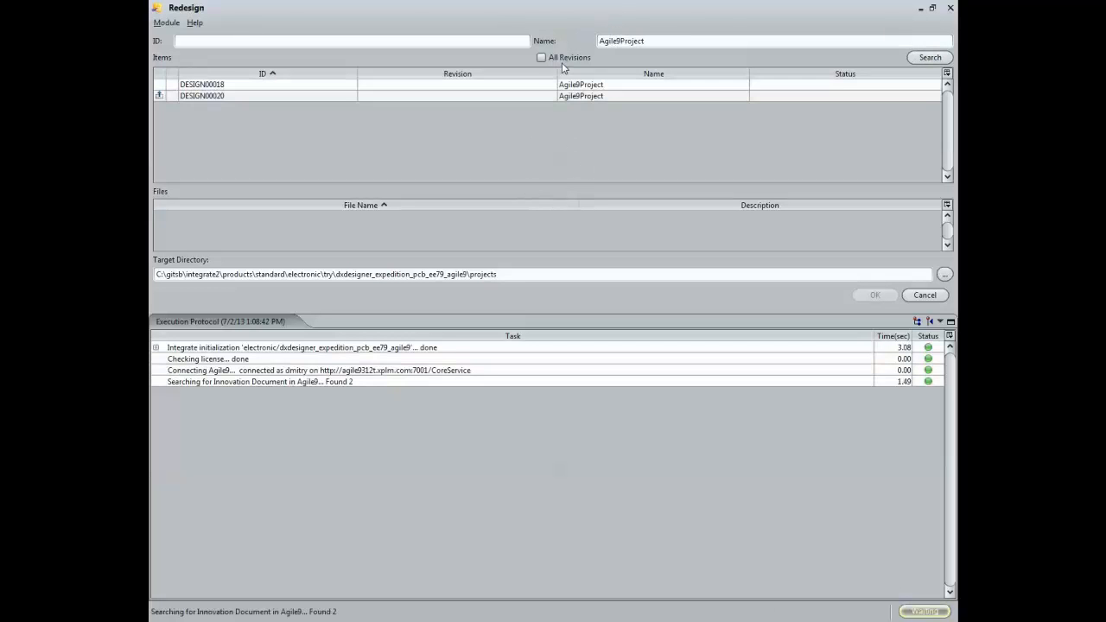
# Step: Download DESIGN00020 into the default projects directory for redesign, close the Redesign window and open the Design1 board
pyautogui.click(212, 97)
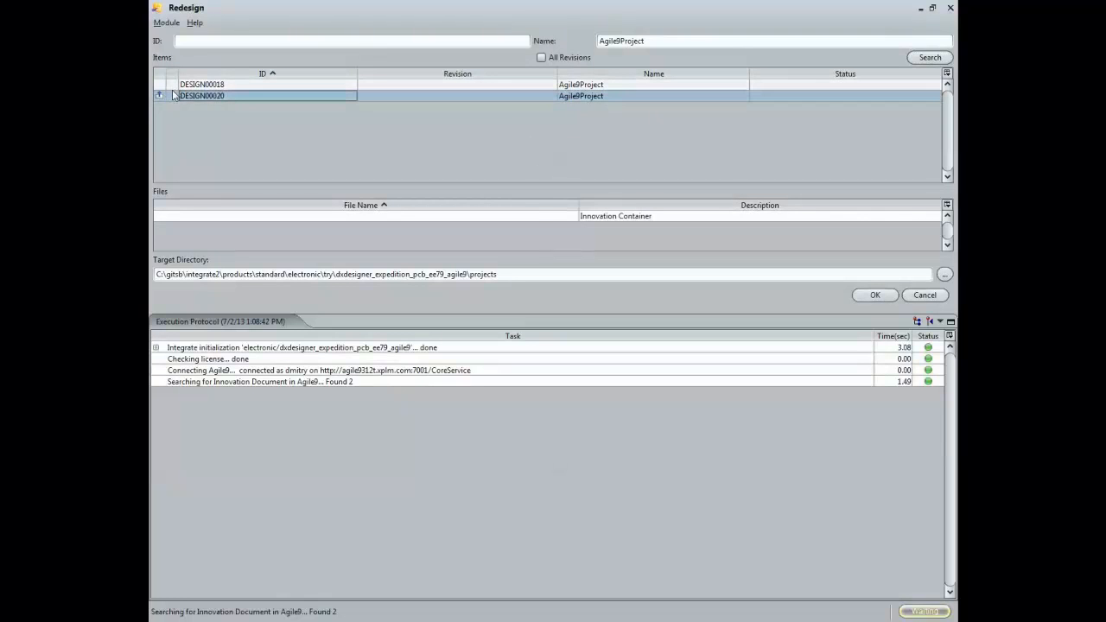
pyautogui.click(875, 295)
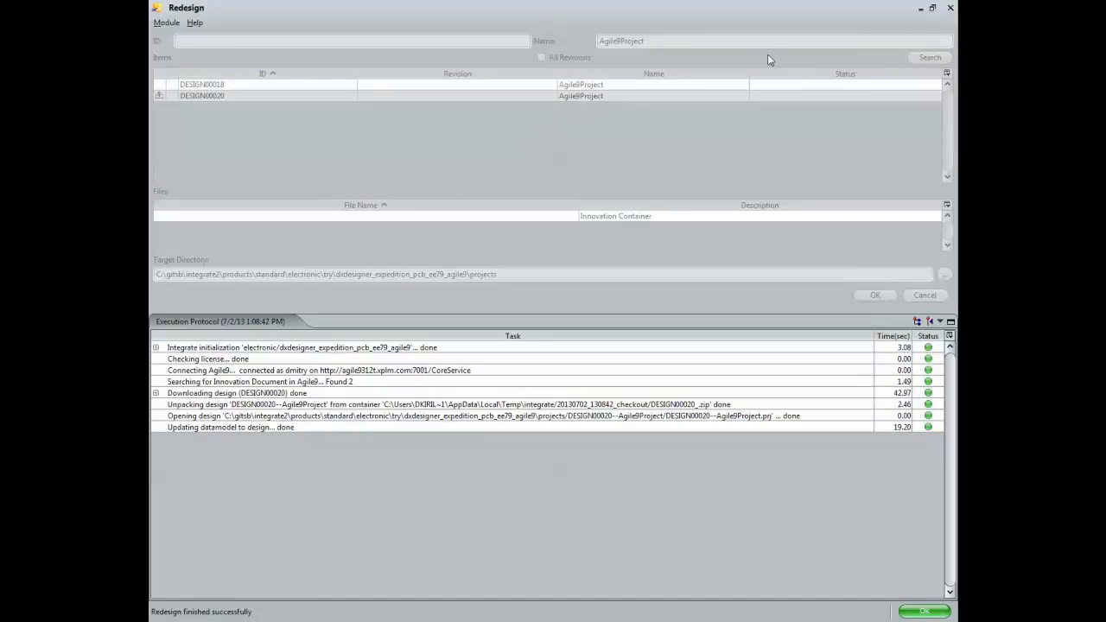
pyautogui.click(950, 9)
pyautogui.doubleClick(213, 119)
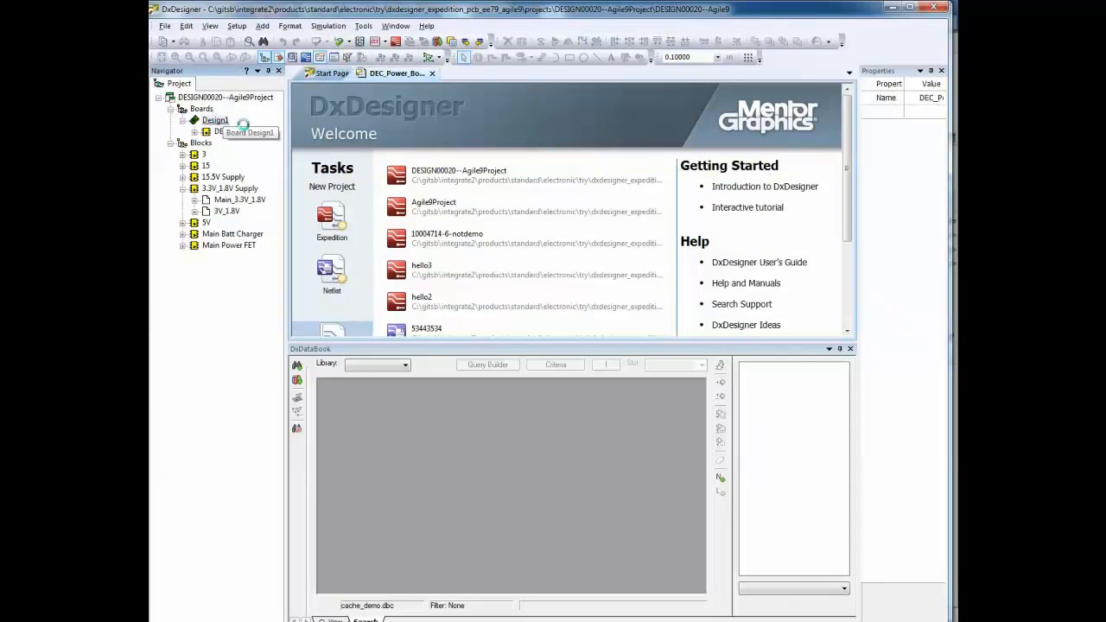
# Step: Enlarge the schematic area and filter the DxDataBook Capacitors library for PLM part numbers like P%
pyautogui.moveTo(629, 342); pyautogui.dragTo(631, 436)
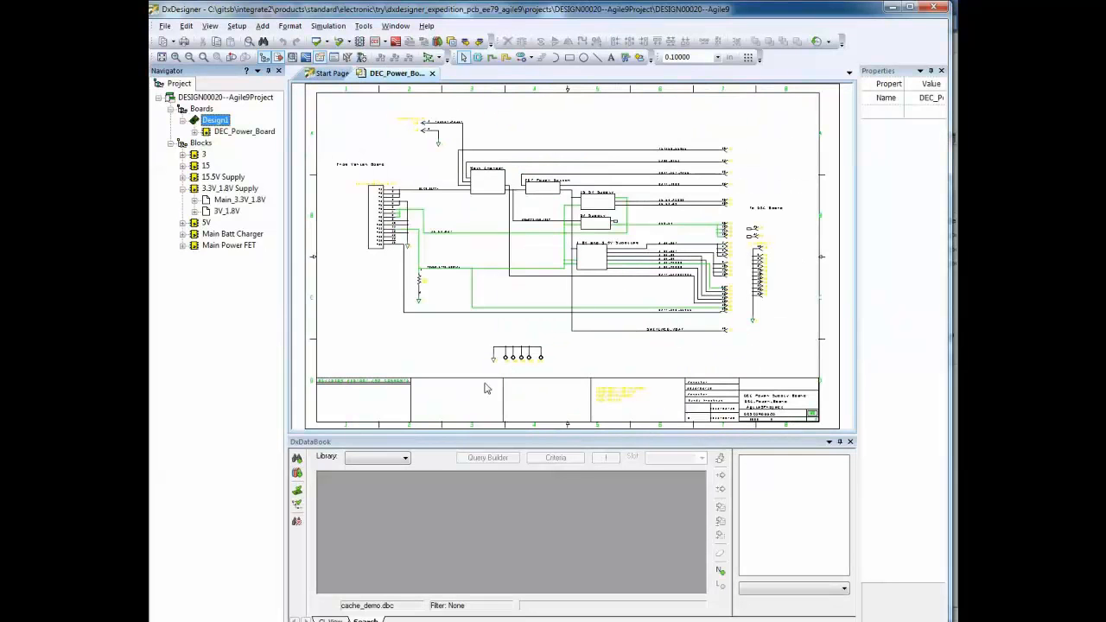
pyautogui.click(404, 458)
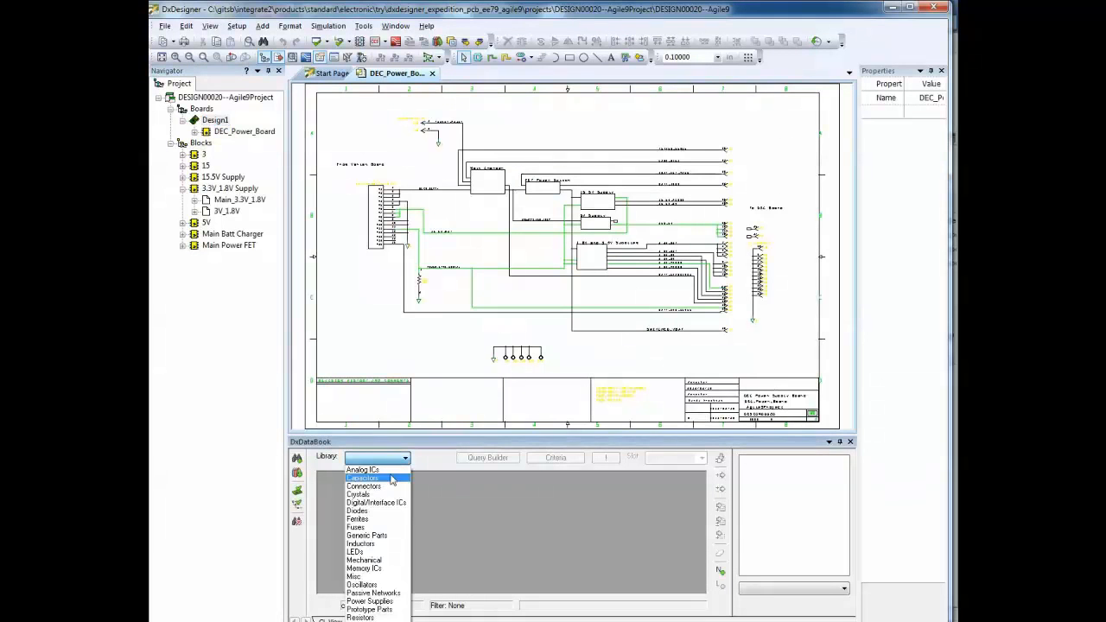
pyautogui.click(391, 479)
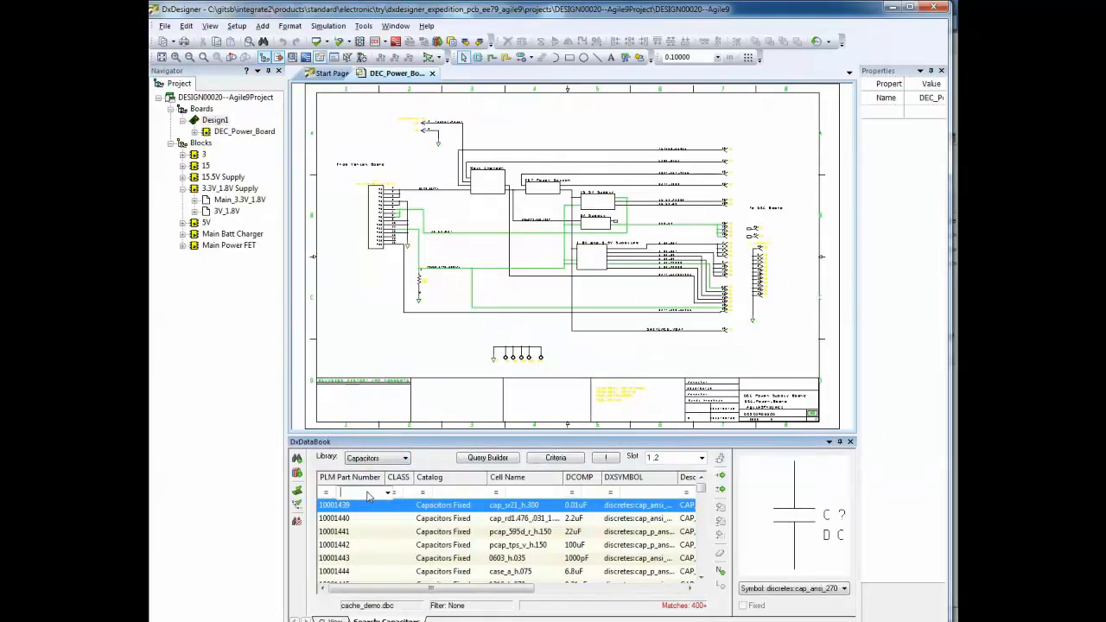
pyautogui.click(329, 494)
pyautogui.click(329, 494)
pyautogui.click(332, 548)
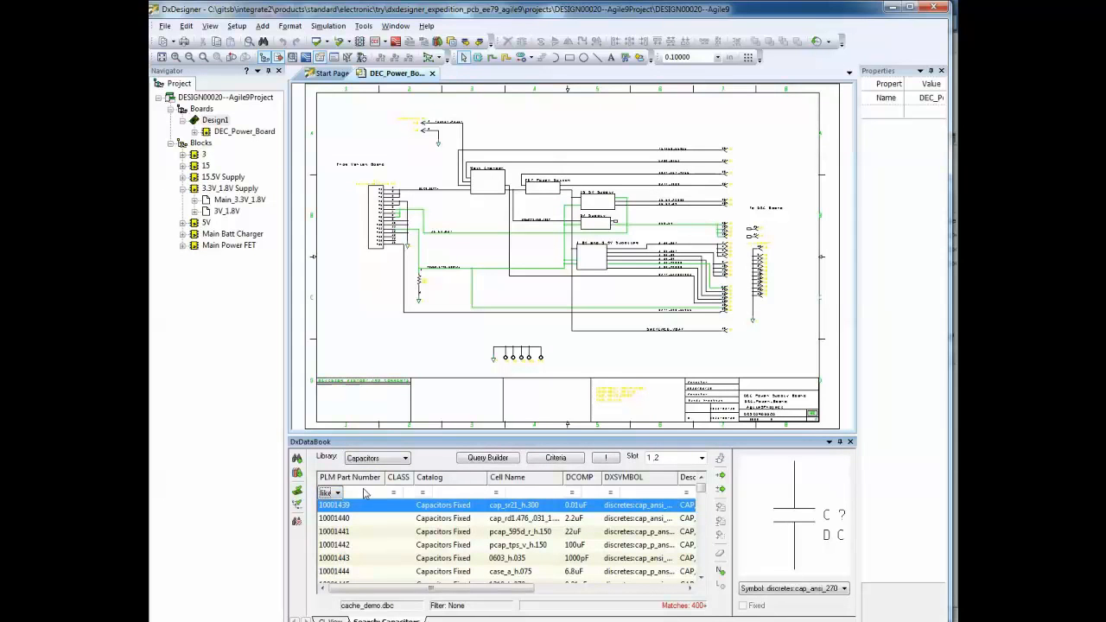
pyautogui.write('P%')
pyautogui.press('Return')
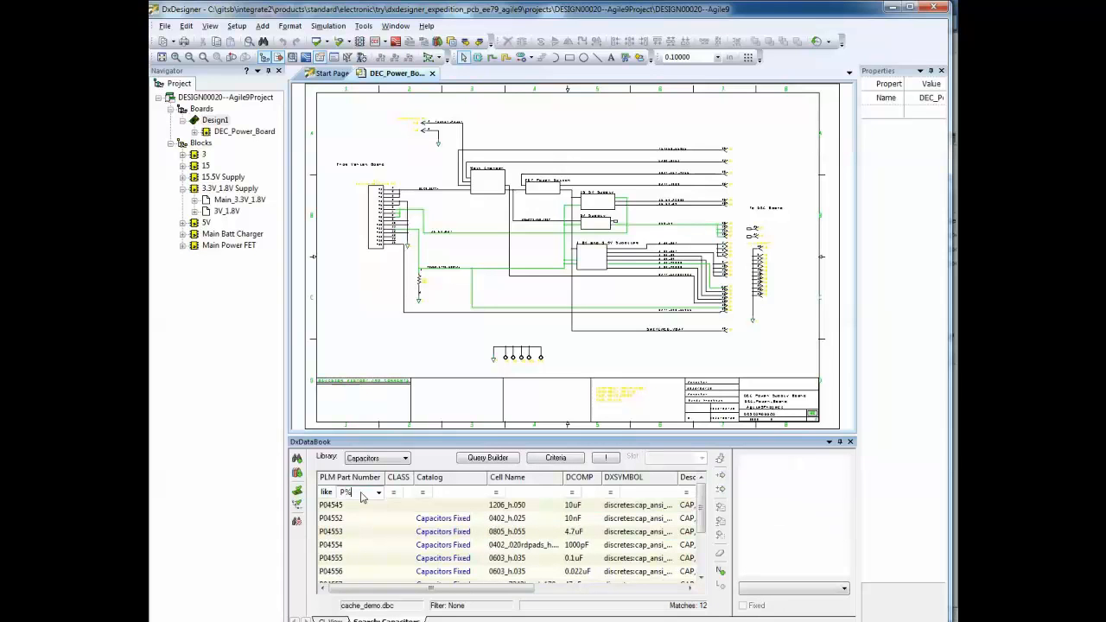
# Step: Add the 10uF capacitor P04545 as a unique component in the empty area at the schematic's lower left
pyautogui.click(395, 509)
pyautogui.rightClick(395, 509)
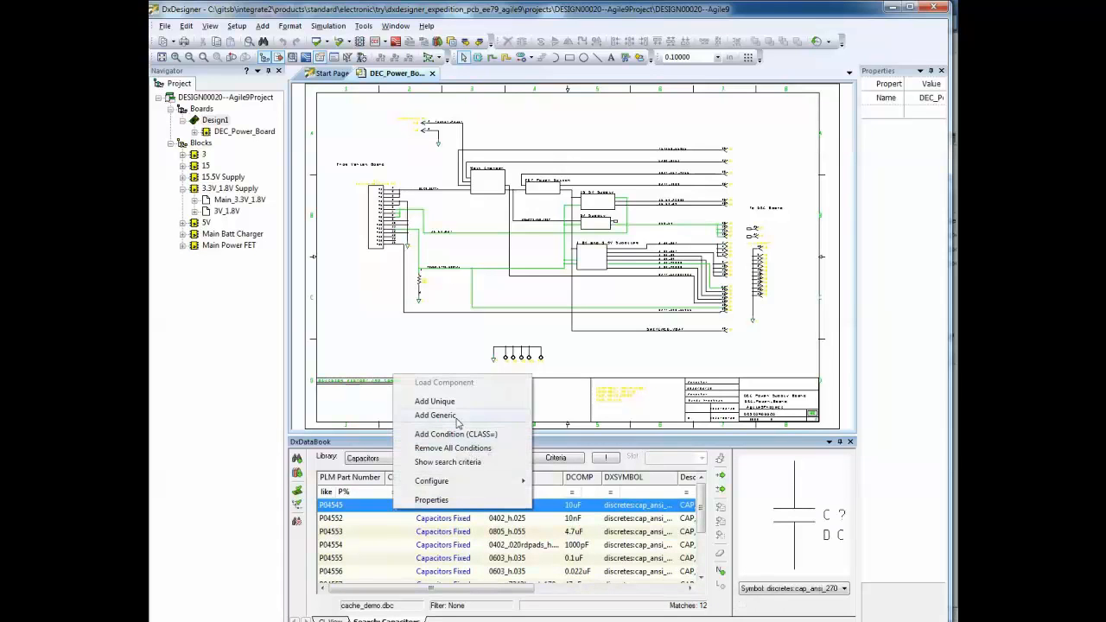
pyautogui.click(435, 401)
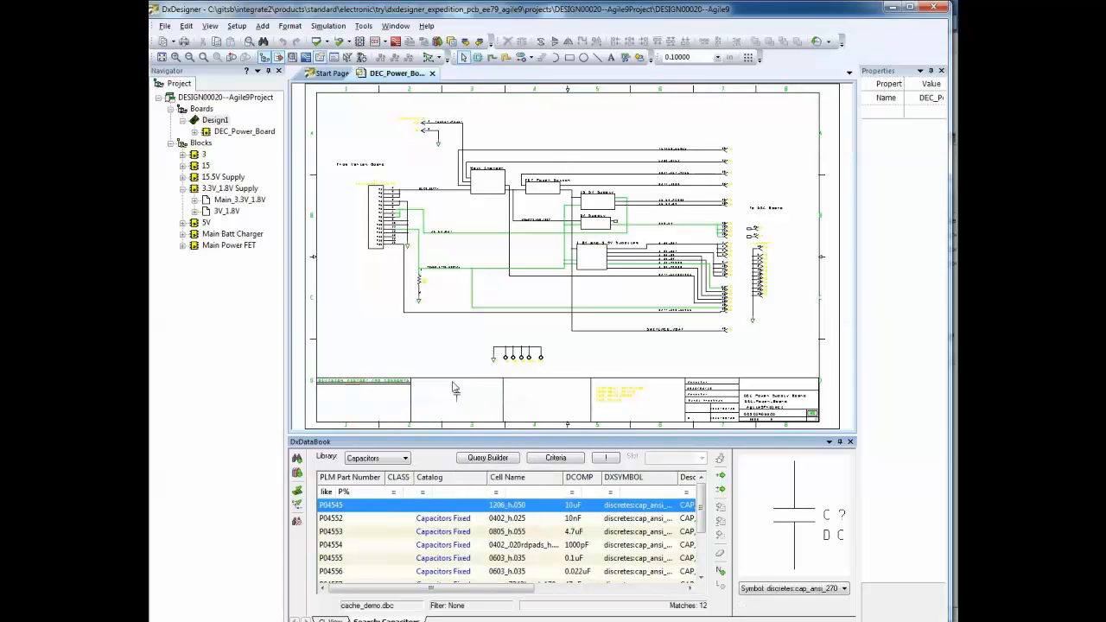
pyautogui.click(402, 337)
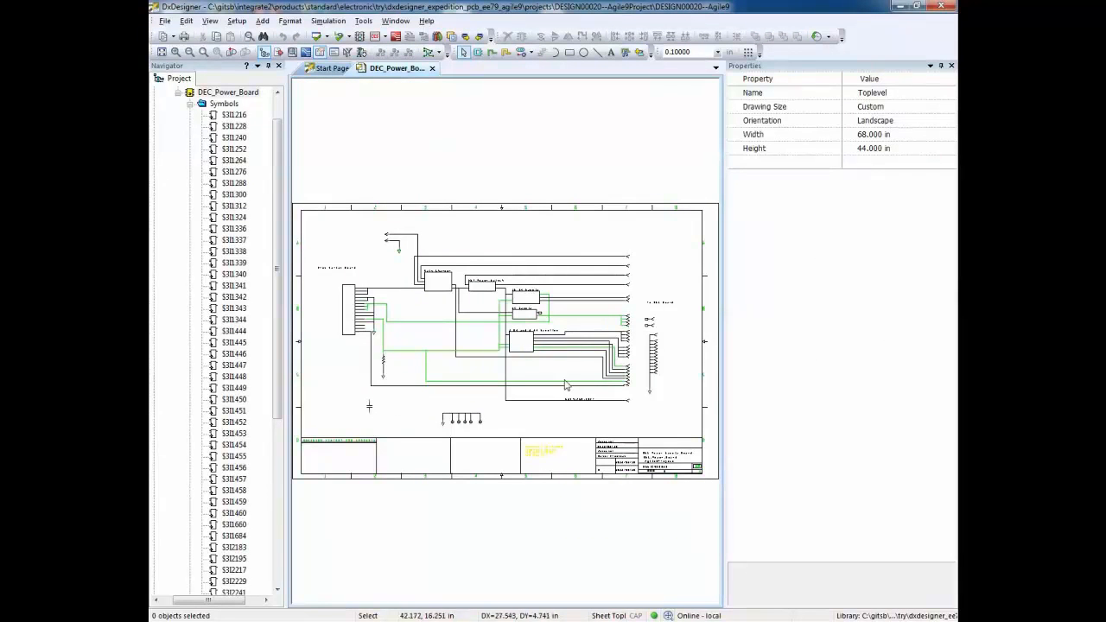
# Step: Launch Design Push and run it for Agile9Project Total with assembly data upload, BOM and PDF creation enabled
pyautogui.click(363, 21)
pyautogui.click(426, 336)
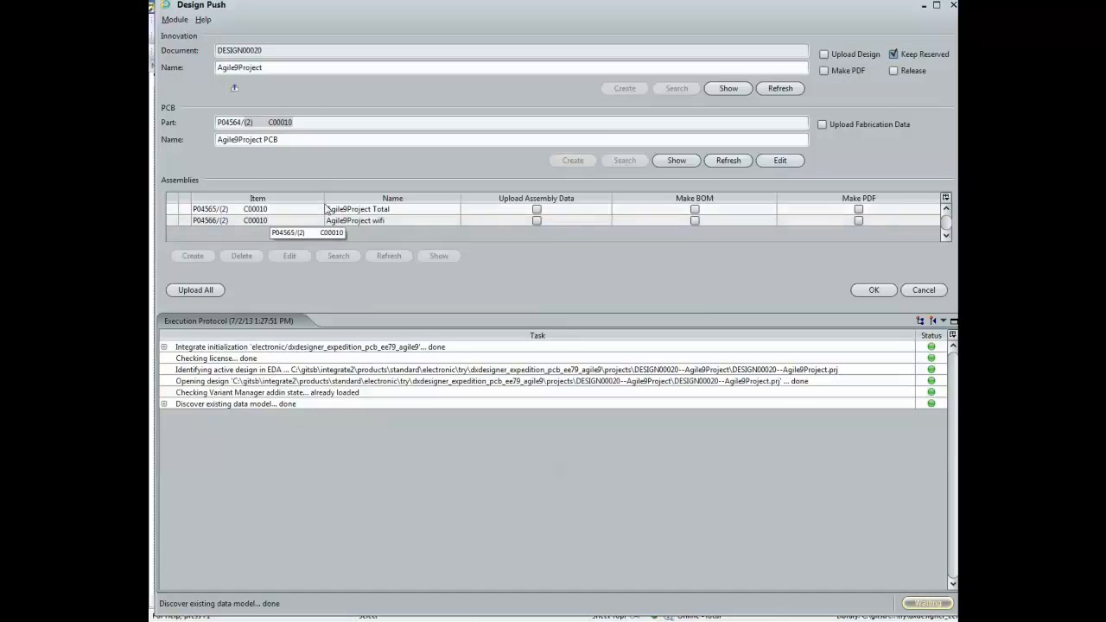
pyautogui.click(536, 210)
pyautogui.click(695, 210)
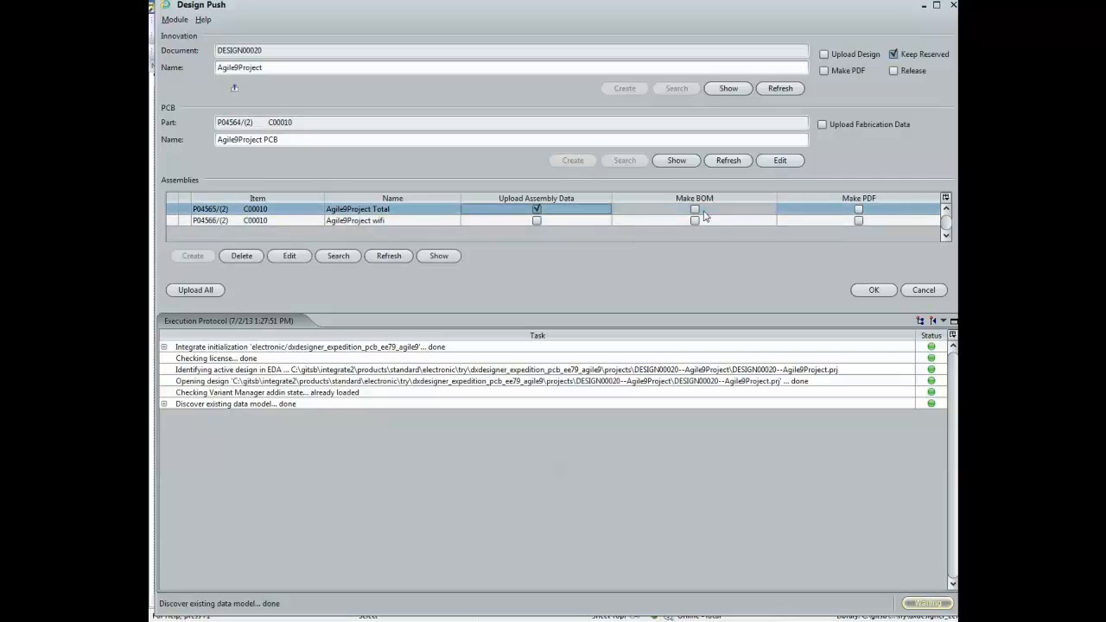
pyautogui.click(859, 210)
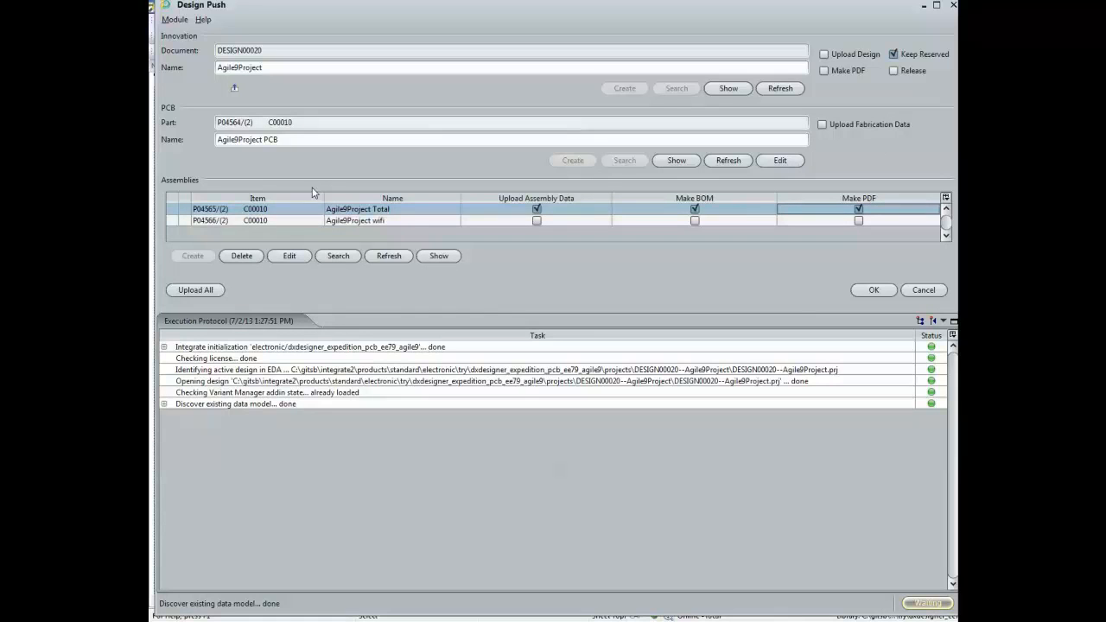
pyautogui.click(873, 291)
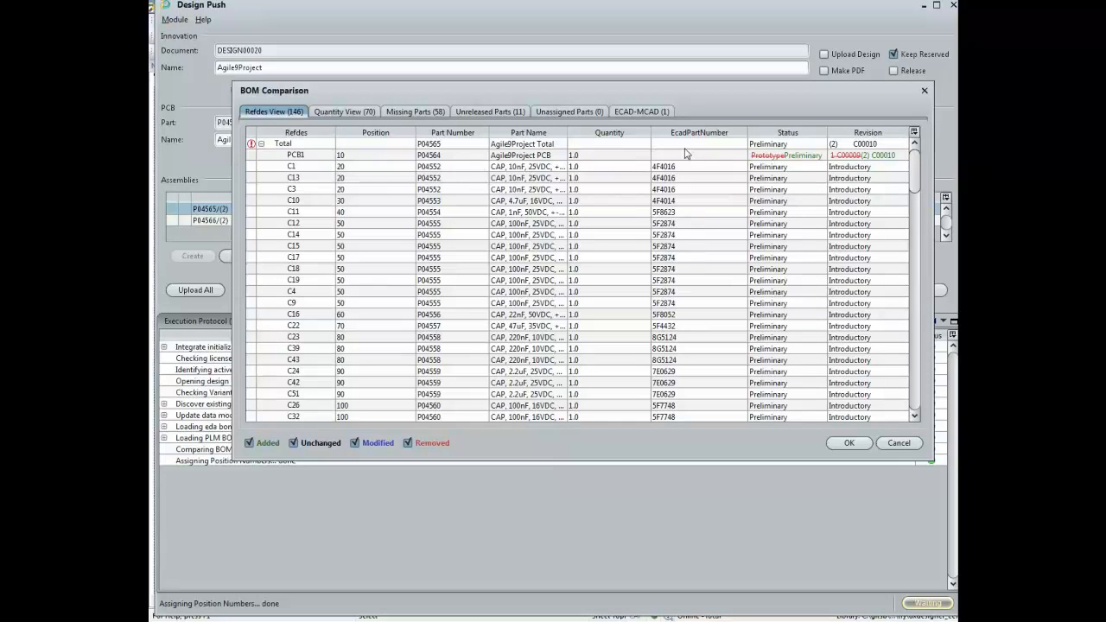
# Step: Review the PCB revision and the added C99 capacitor in the BOM comparison, then accept the comparison and its validation warnings
pyautogui.click(870, 154)
pyautogui.moveTo(918, 177); pyautogui.dragTo(923, 195)
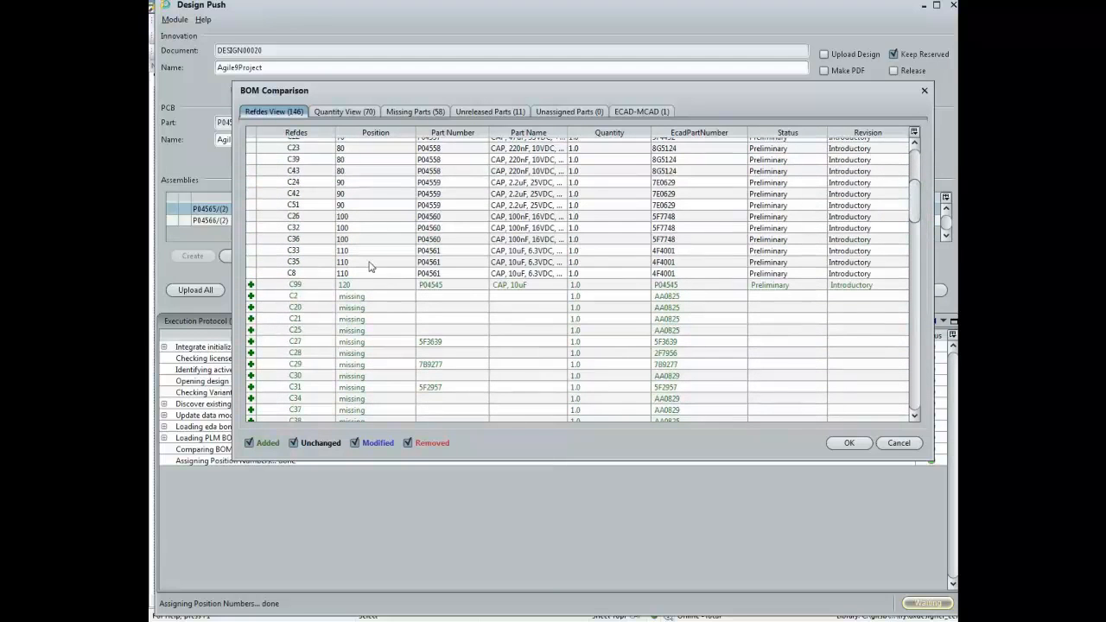
pyautogui.click(316, 288)
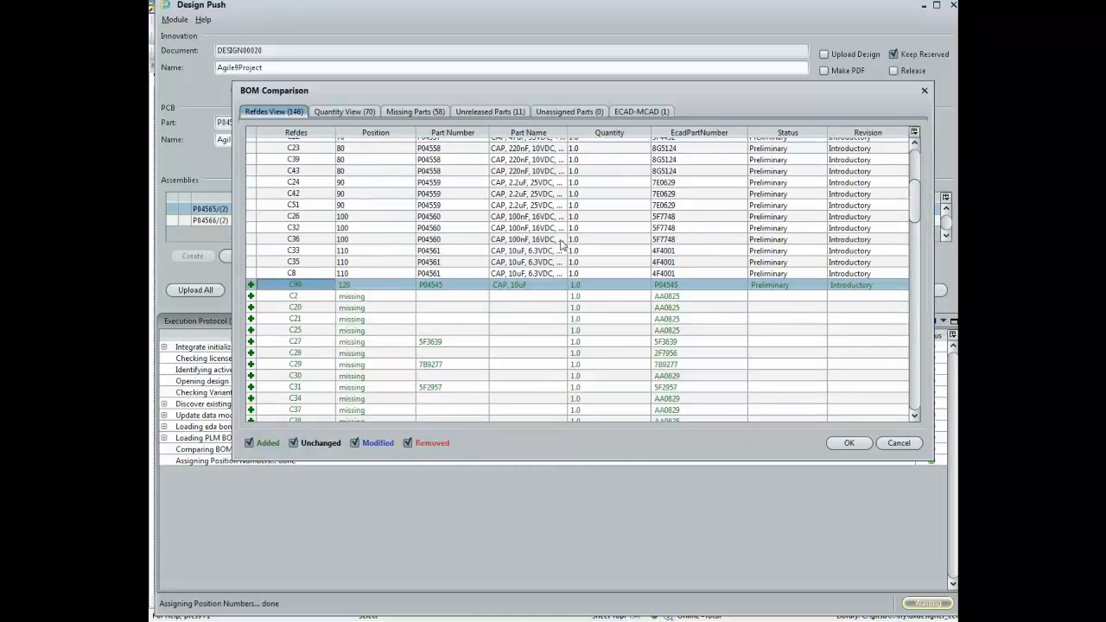
pyautogui.scroll(3, 563, 245)
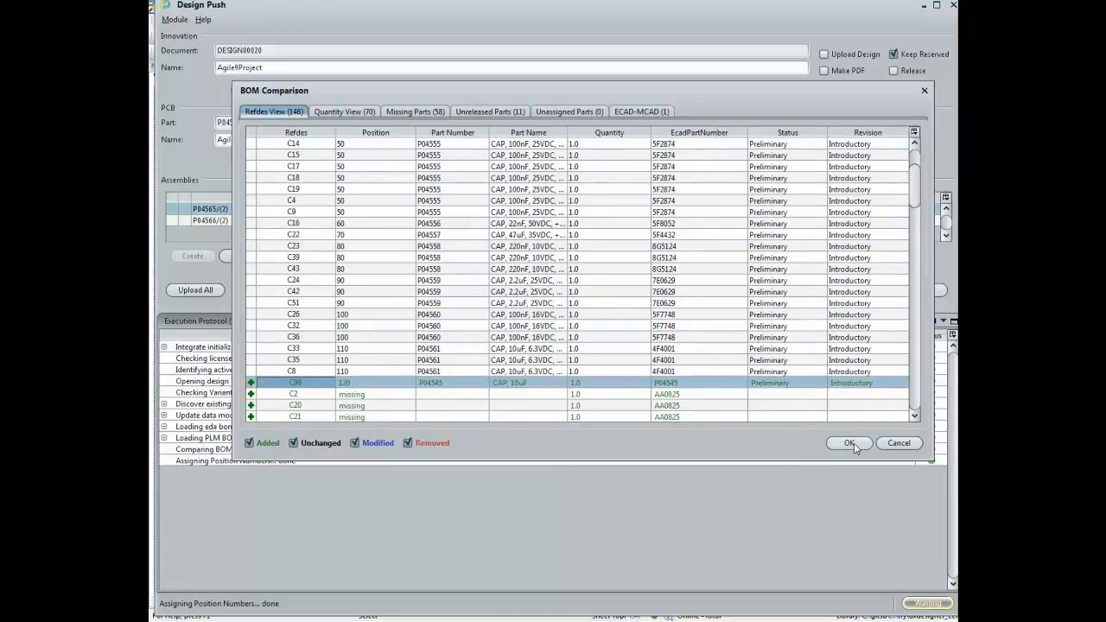
pyautogui.click(849, 442)
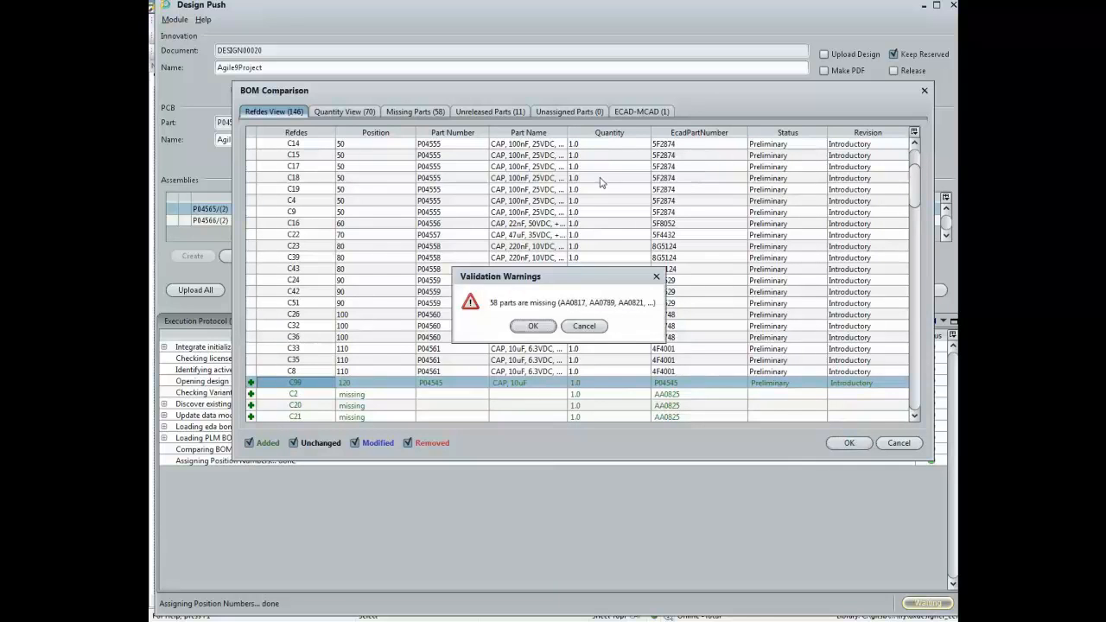
pyautogui.click(549, 327)
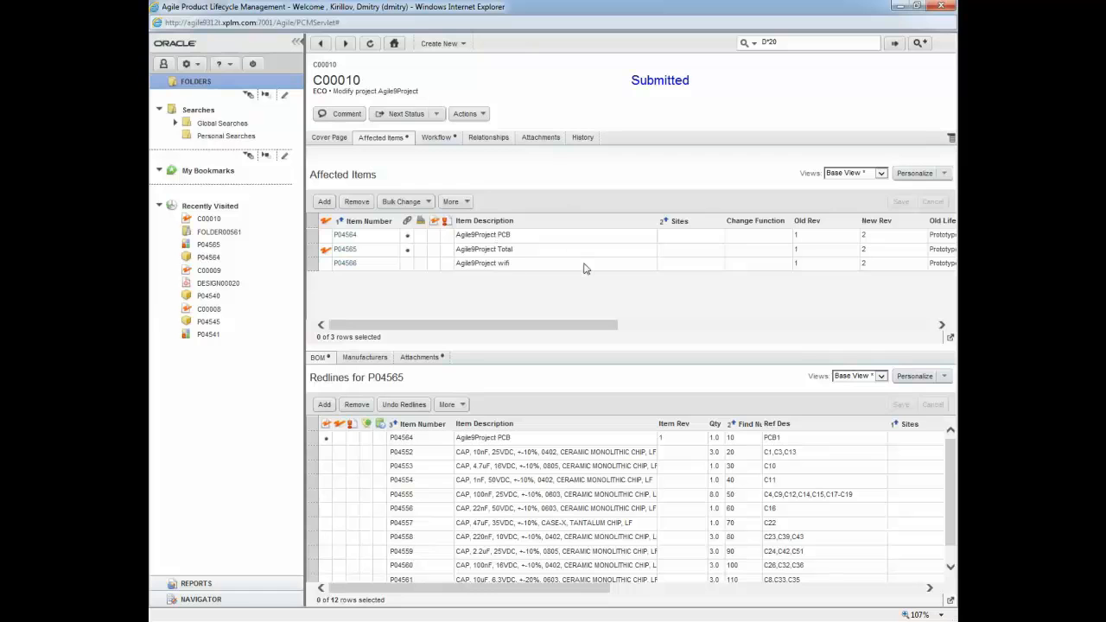
# Step: In Agile change C00010, examine the redlined BOM of P04565 for capacitor P04545 at C99, then view the item's attachments
pyautogui.click(312, 250)
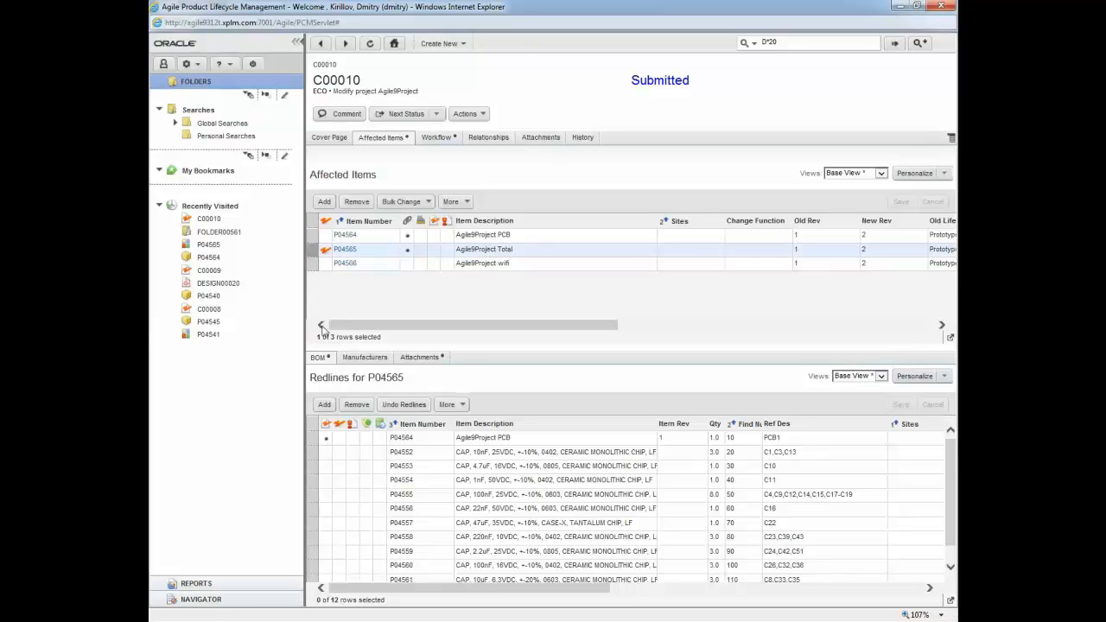
pyautogui.scroll(-1, 950, 469)
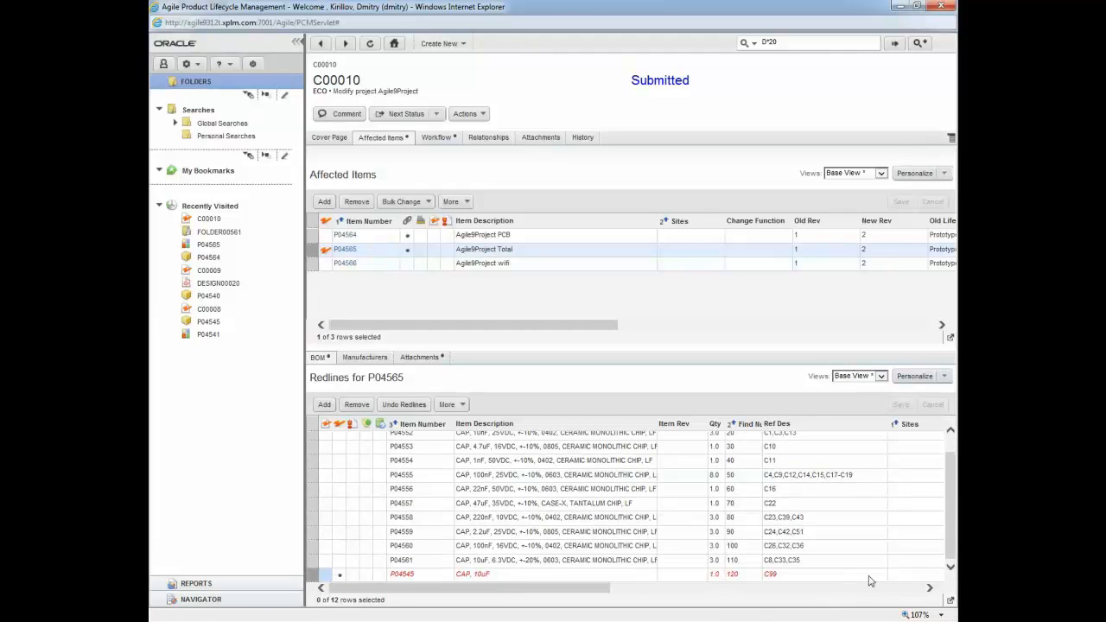
pyautogui.click(842, 574)
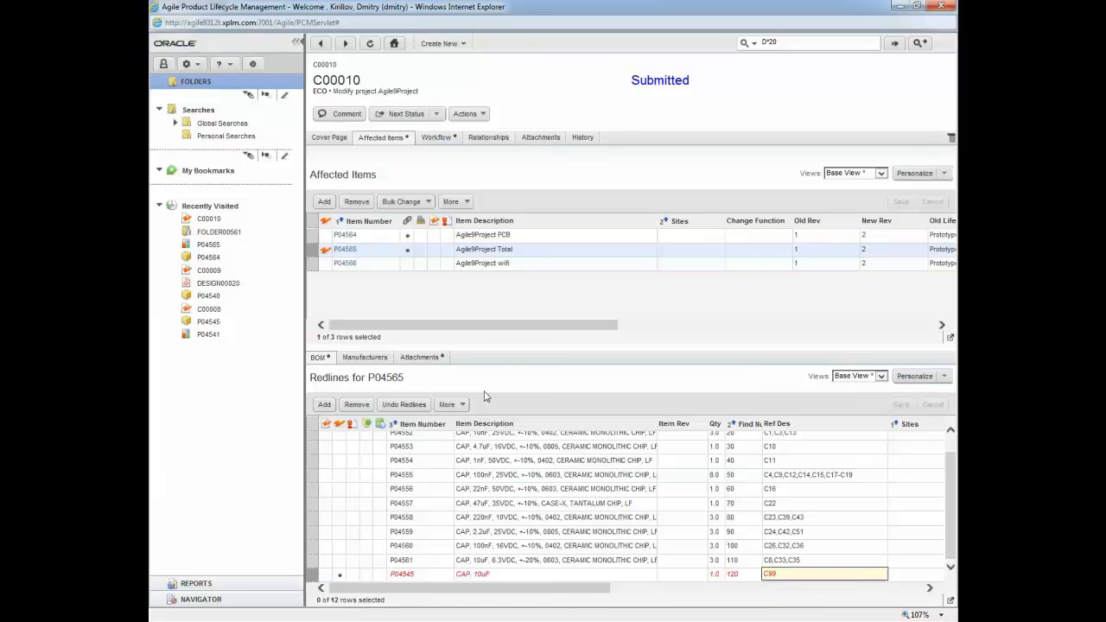
pyautogui.click(422, 358)
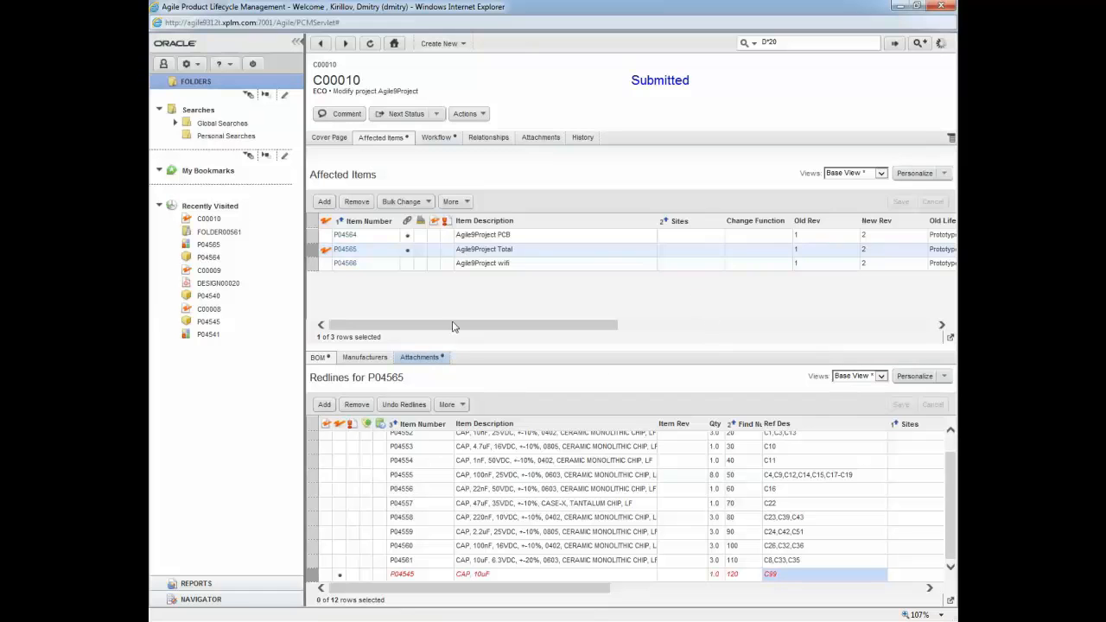
pyautogui.click(430, 360)
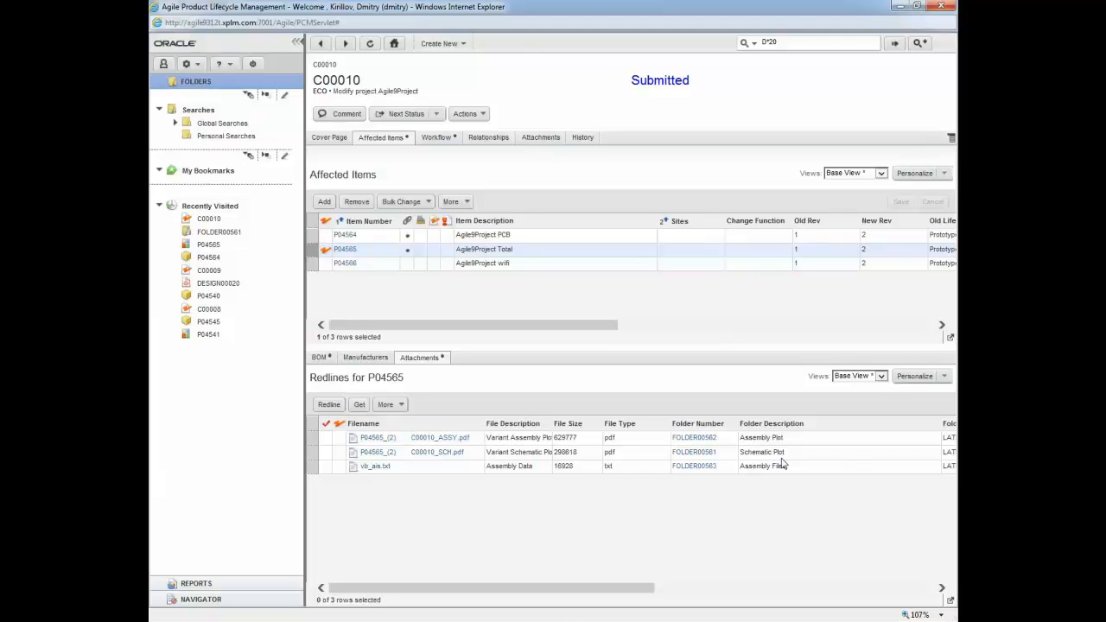
# Step: Open the Schematic Plot folder FOLDER00561 and view its files
pyautogui.click(692, 453)
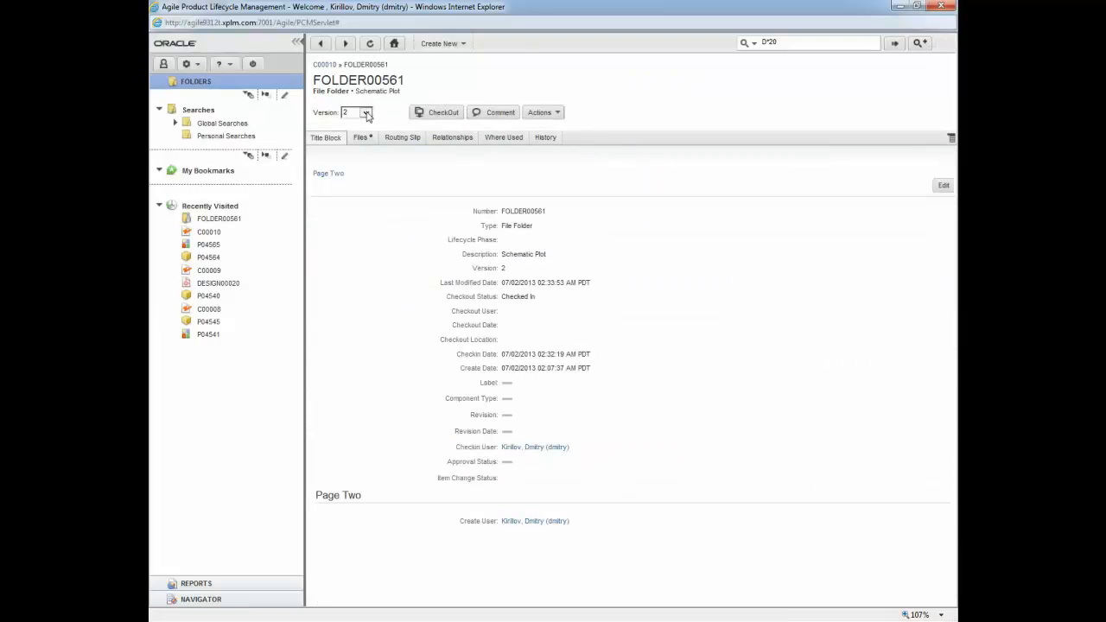
pyautogui.click(366, 114)
pyautogui.click(361, 137)
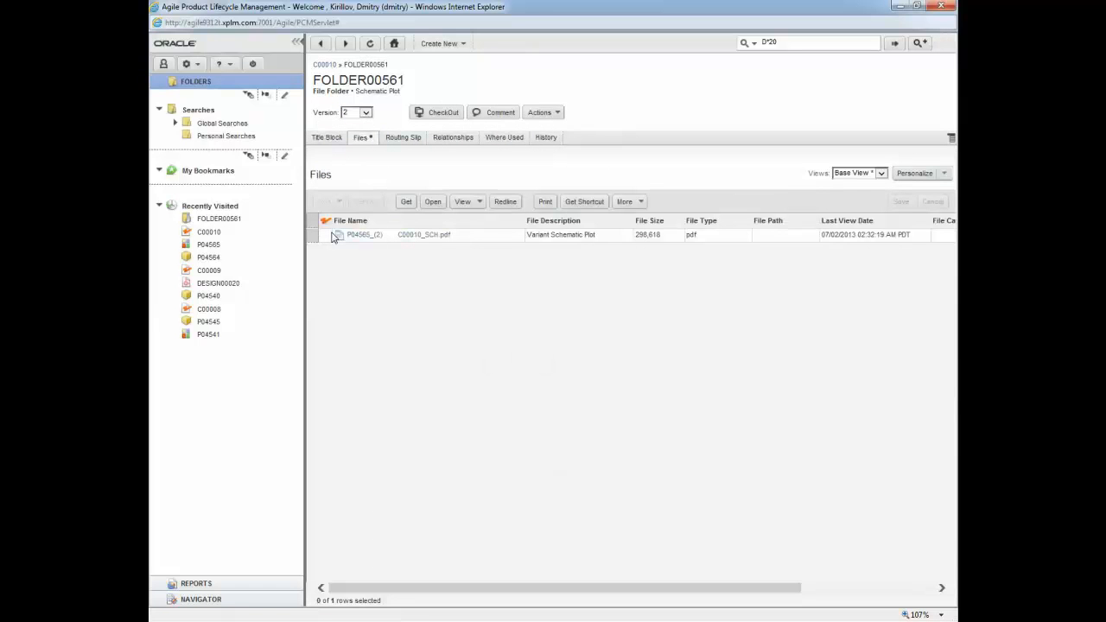
pyautogui.click(367, 112)
pyautogui.click(358, 133)
pyautogui.click(363, 113)
pyautogui.press('Down')
pyautogui.click(550, 113)
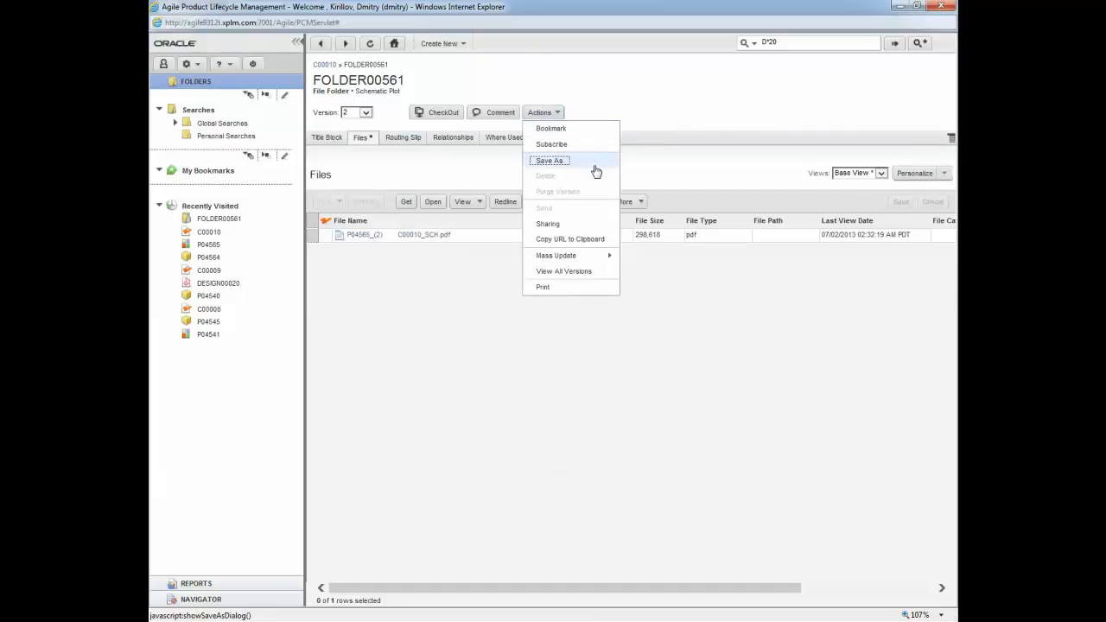
pyautogui.click(477, 202)
pyautogui.click(506, 250)
# Step: Compare the version 2 schematic PDF with version 1, P04565_Introductory_SCH.pdf, in AutoVue and close the comparison window
pyautogui.click(316, 235)
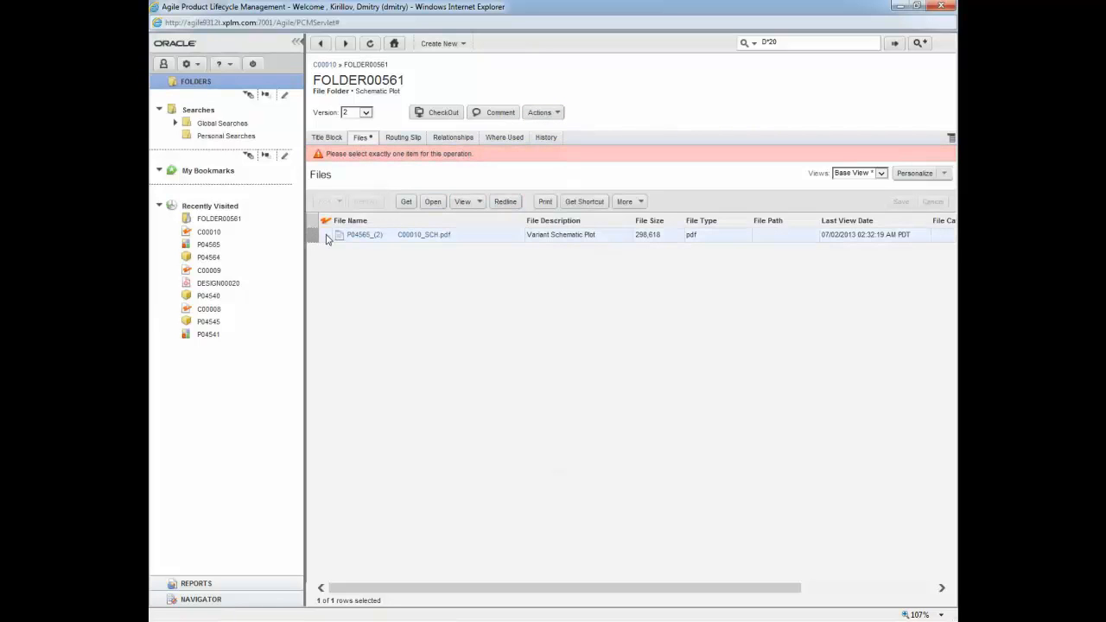
pyautogui.click(478, 201)
pyautogui.click(501, 248)
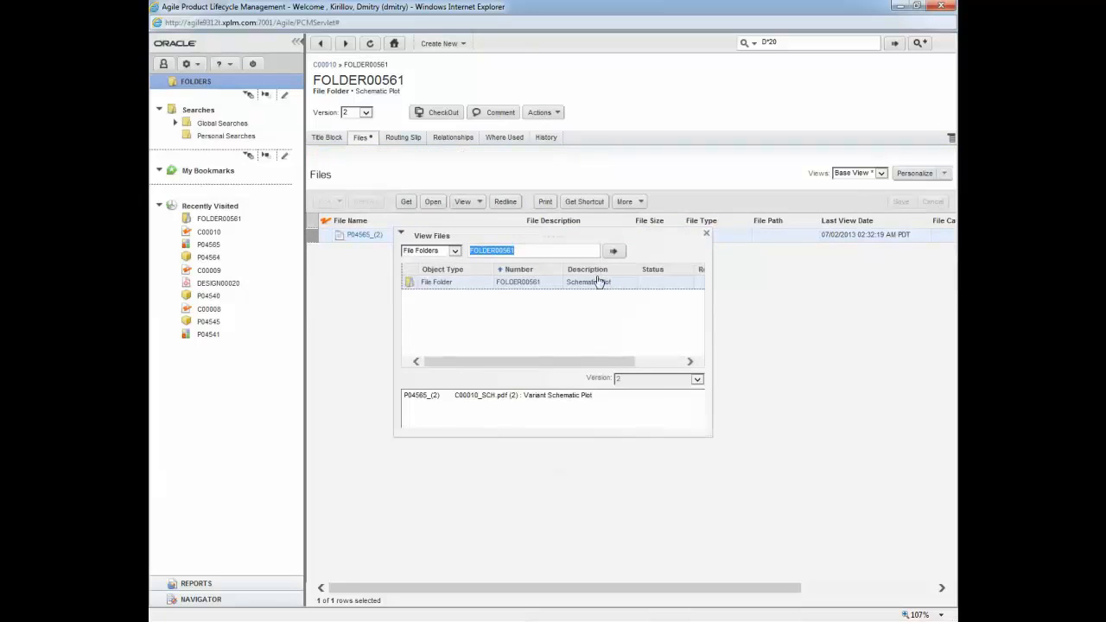
pyautogui.click(664, 382)
pyautogui.click(698, 381)
pyautogui.click(653, 392)
pyautogui.click(513, 397)
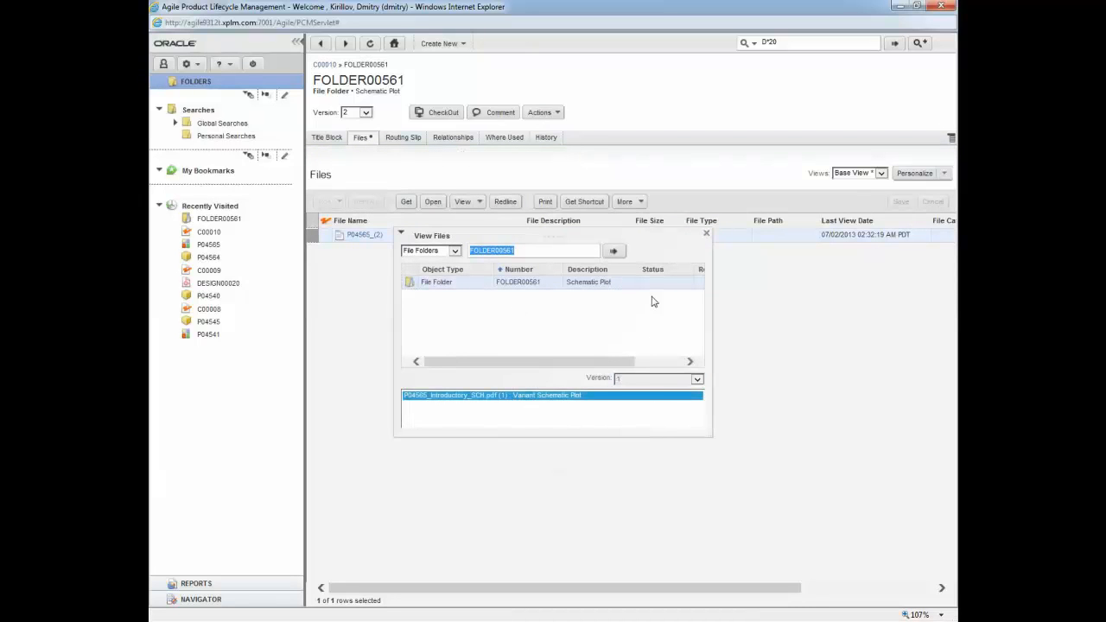
pyautogui.doubleClick(558, 404)
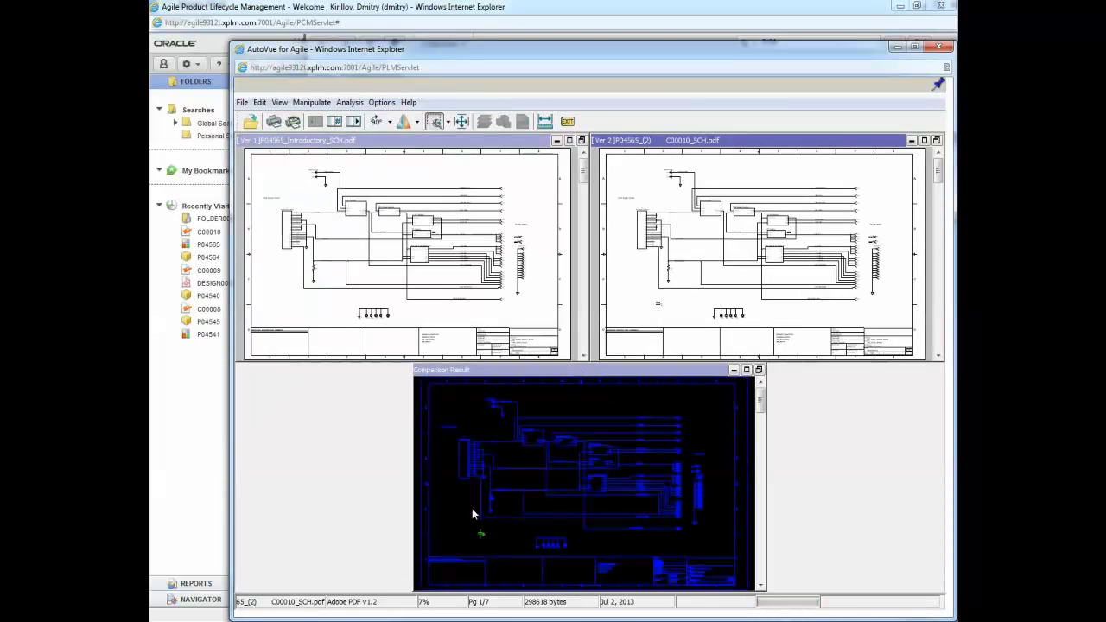
pyautogui.doubleClick(241, 53)
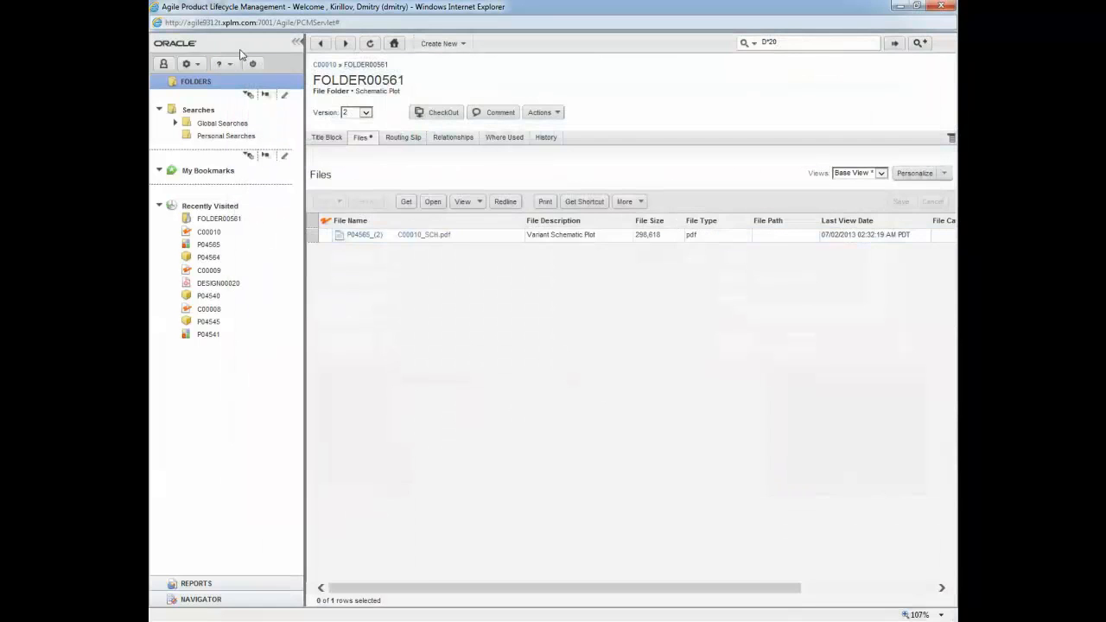